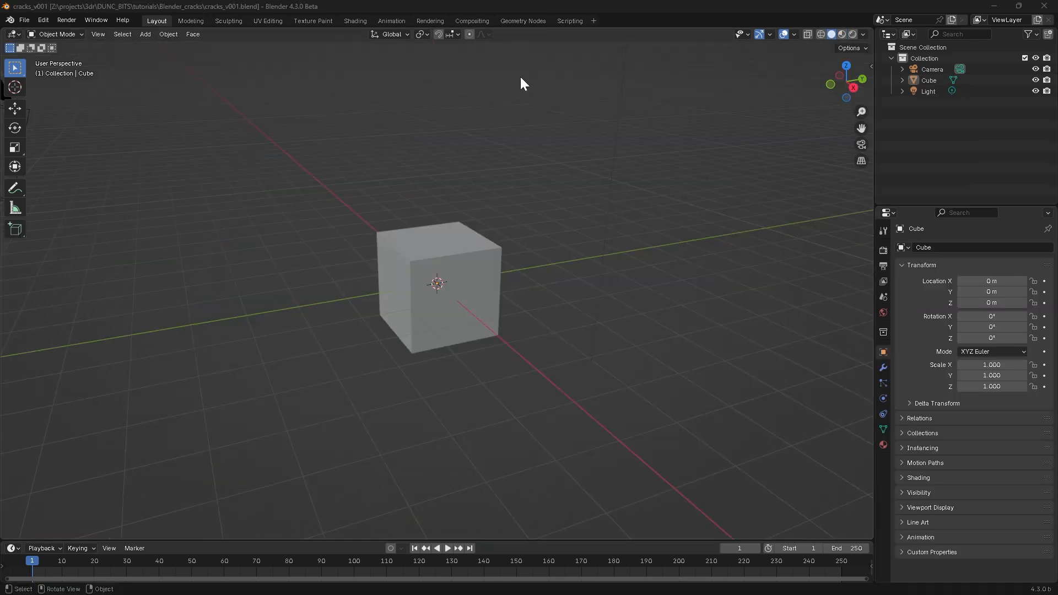
Step: Open the Geometry Nodes workspace, create a new node tree on the cube and delete its Group Input node
click(523, 20)
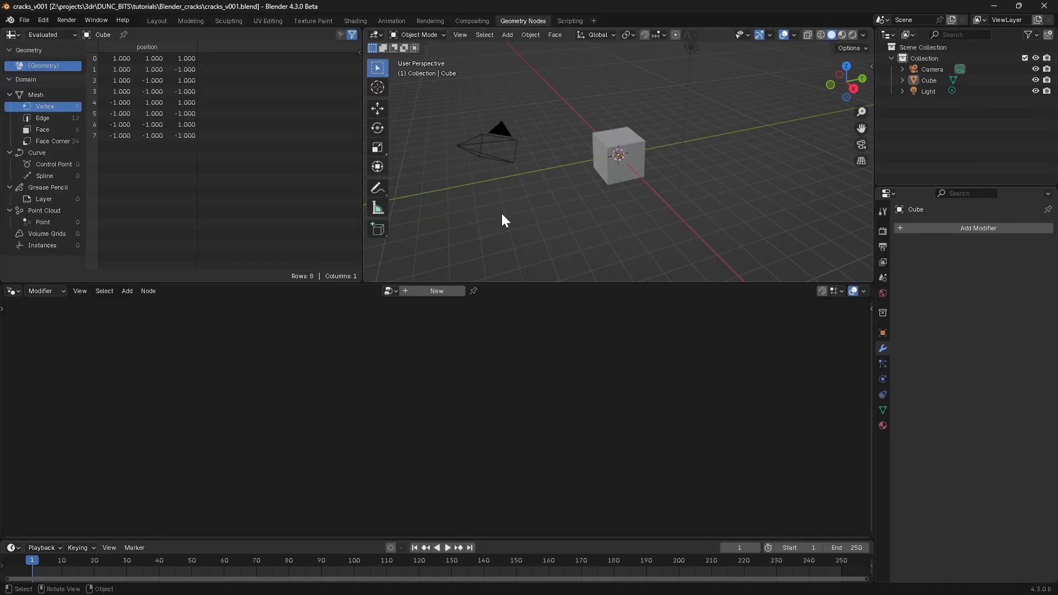
click(602, 182)
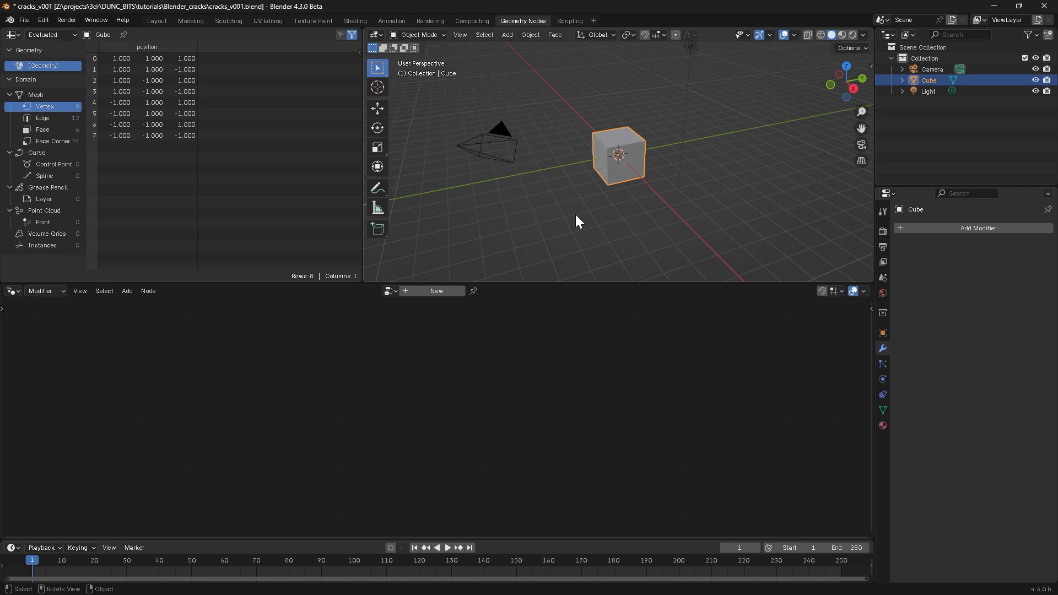
click(434, 292)
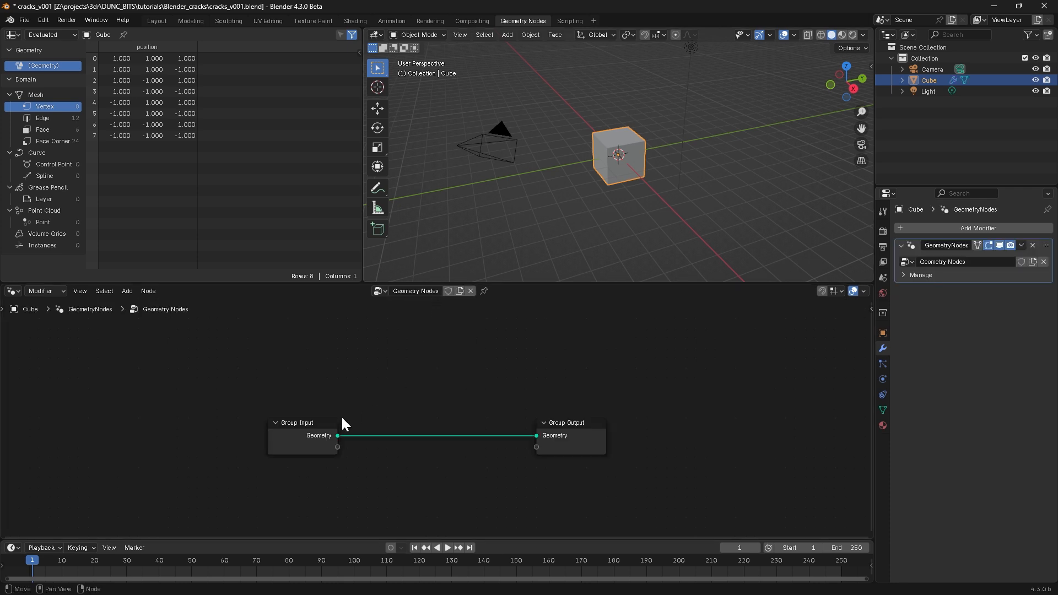
middle_drag(385, 449, 402, 406)
scroll(406, 402, up, 3)
click(279, 402)
key(x)
Step: Add a Quadrilateral node in Rectangle mode with width and height set to 10 m
key(shift+a)
mouse_move(279, 401)
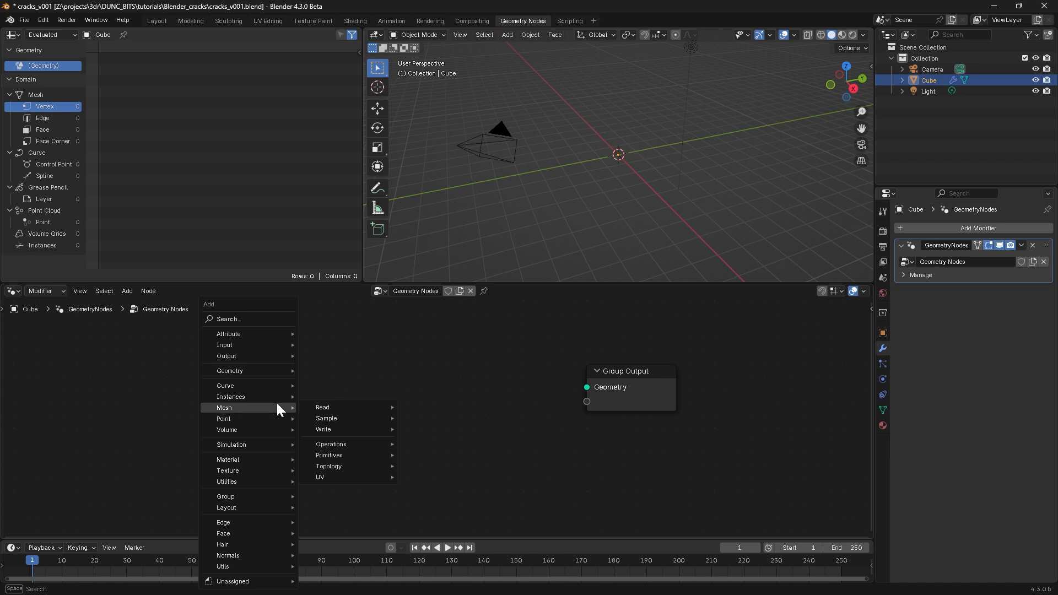
text(qua)
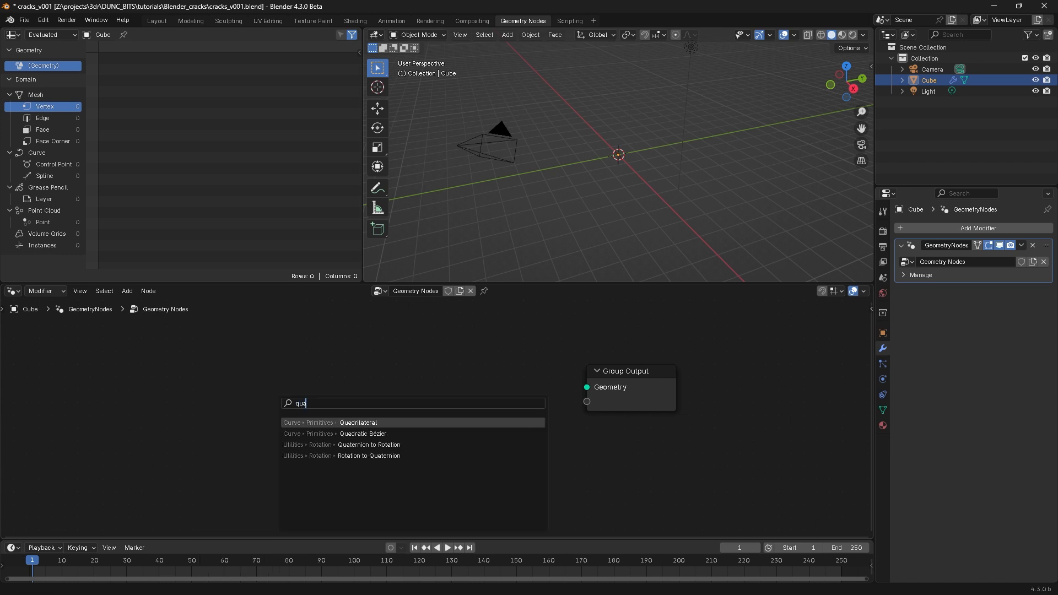
key(Return)
click(165, 448)
drag(165, 447, 165, 432)
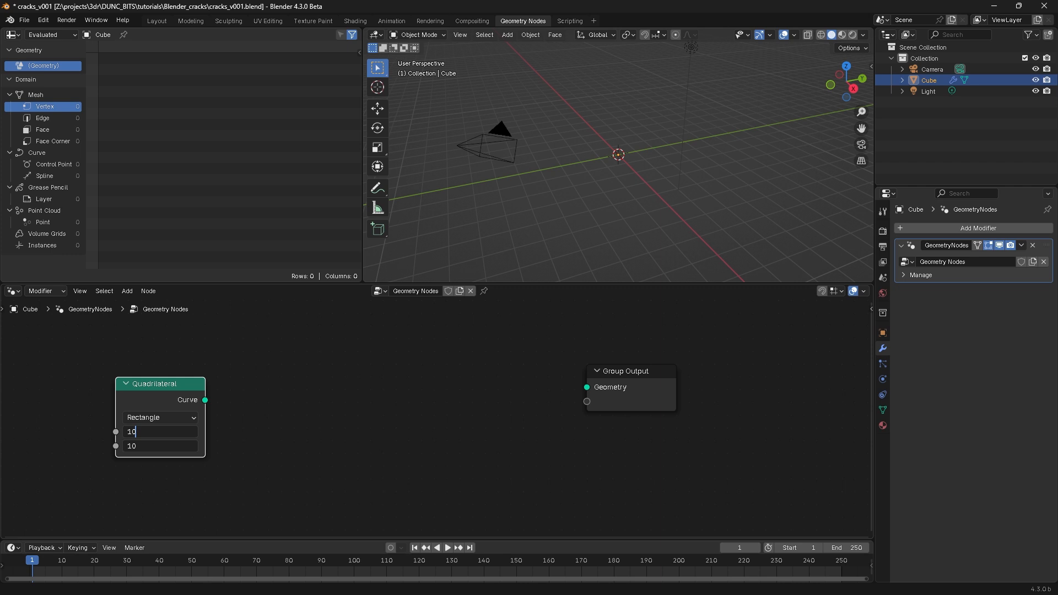
key(Return)
Step: Reposition the Quadrilateral node and connect its Curve output to the Group Output's Geometry input
key(g)
click(243, 382)
drag(123, 414, 586, 386)
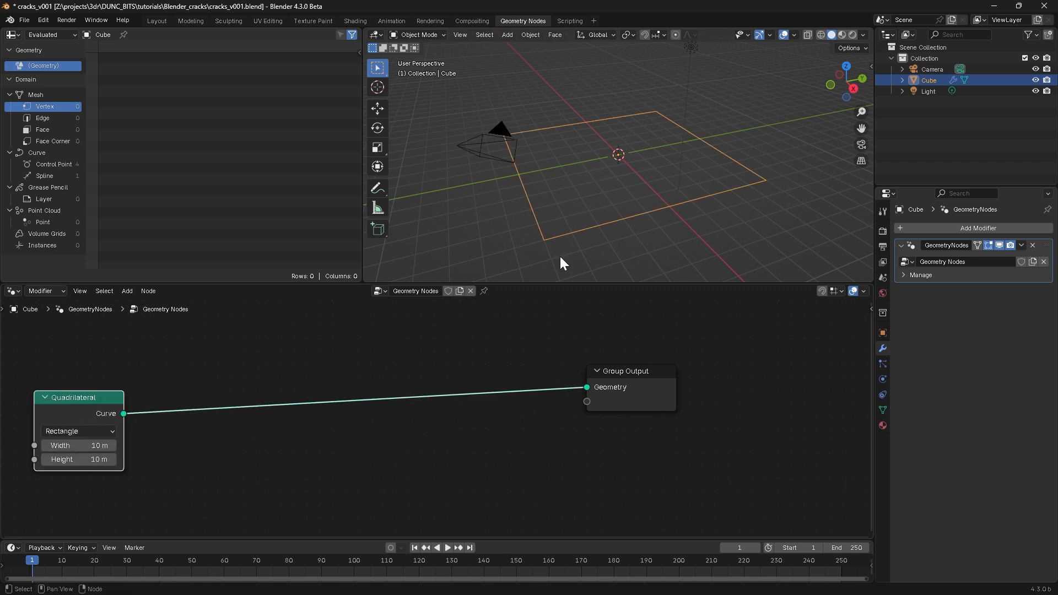
middle_drag(200, 423, 302, 437)
middle_drag(615, 226, 573, 189)
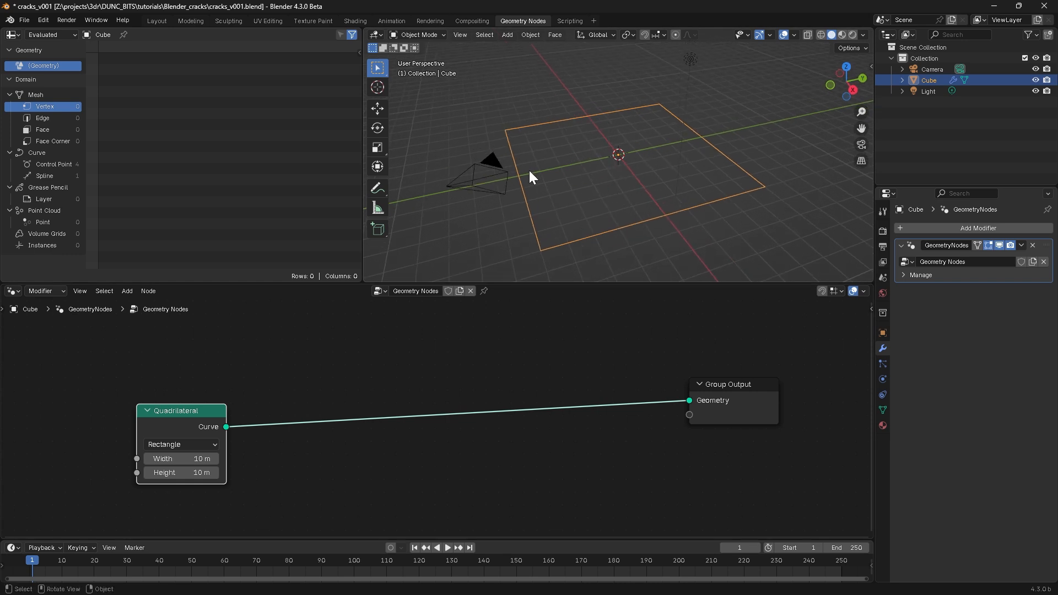
Step: Insert a Fill Curve node between the Quadrilateral and the Group Output
key(g)
click(56, 410)
drag(155, 425, 222, 355)
text(fill)
key(Return)
click(205, 351)
Step: Insert a Distribute Points on Faces node after Fill Curve and set its distribution method to Poisson Disk
middle_drag(334, 411, 295, 433)
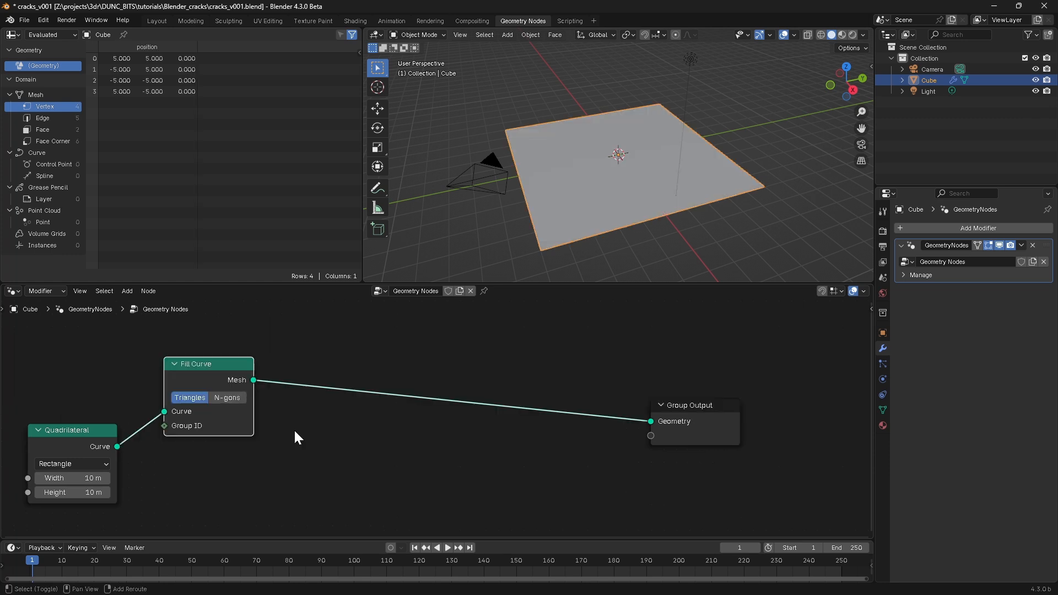
key(shift+a)
text(dis)
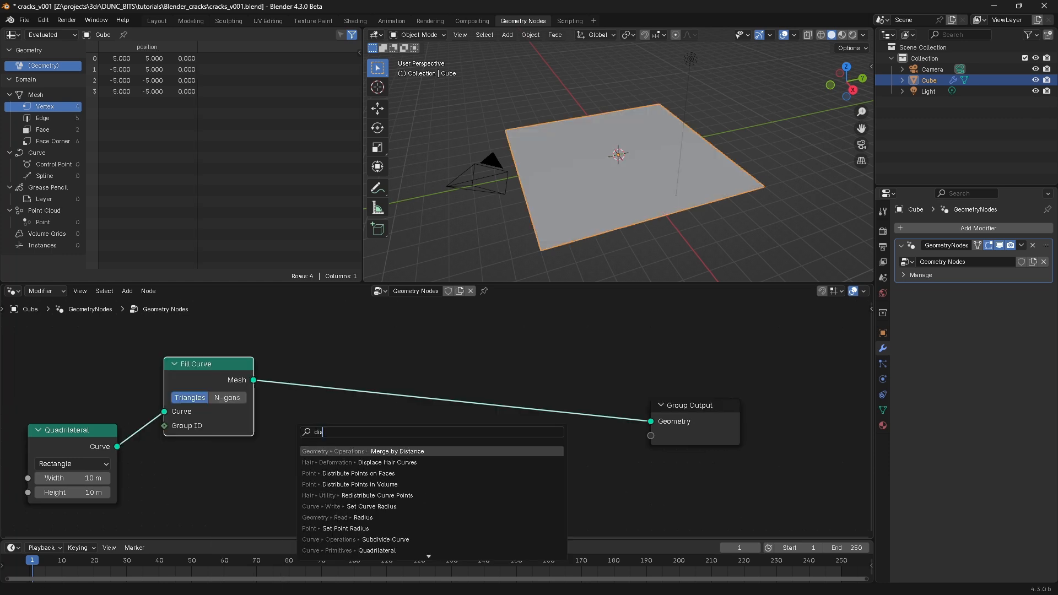
click(358, 473)
click(362, 362)
click(373, 367)
click(376, 408)
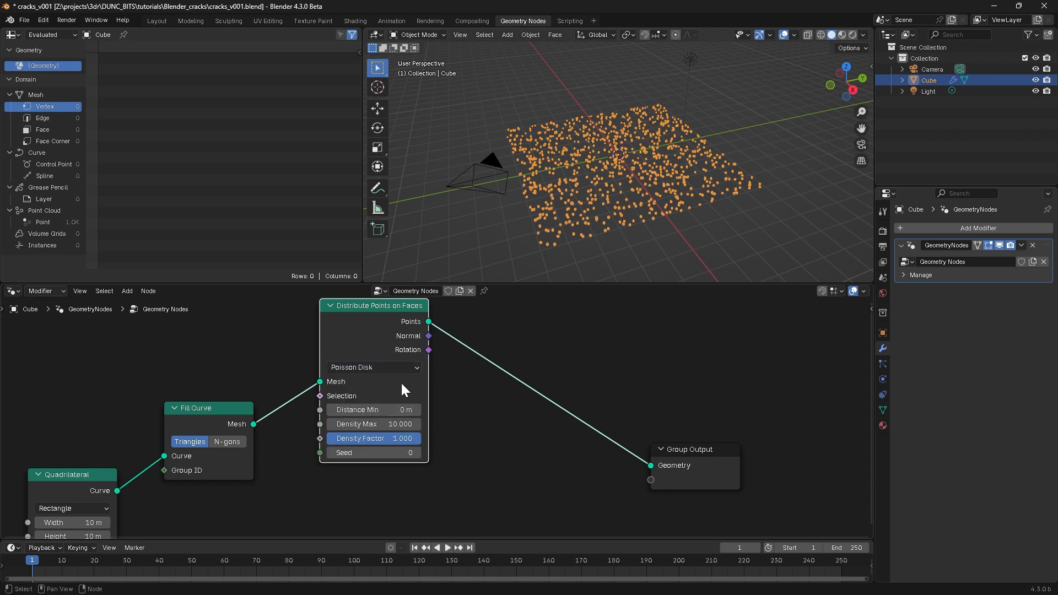
Step: Set the point distribution's Distance Min to 1 m
click(366, 410)
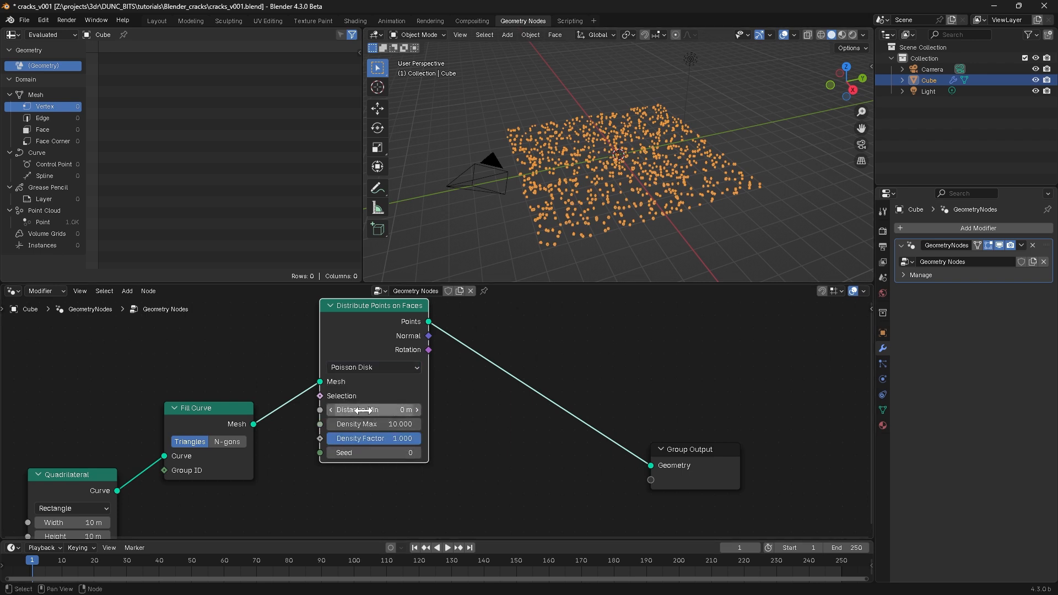
text(1)
key(Return)
middle_drag(616, 135, 589, 183)
scroll(587, 157, up, 4)
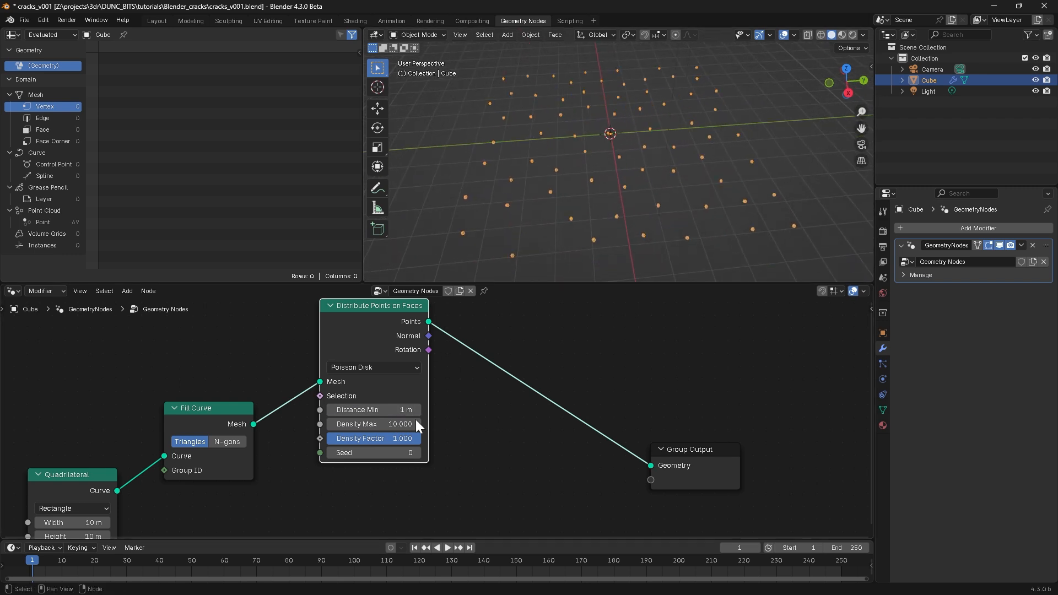
Step: Set the point distribution's Density Max to 150 and its Distance Min to 0.4 m
drag(371, 424, 789, 419)
click(395, 424)
text(150)
key(Return)
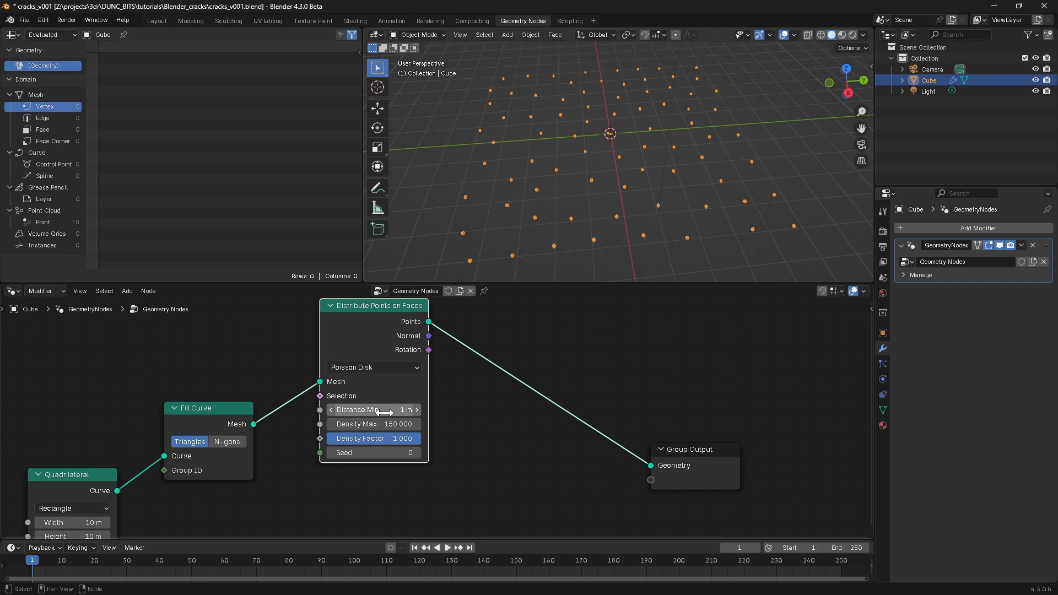
drag(380, 410, 336, 403)
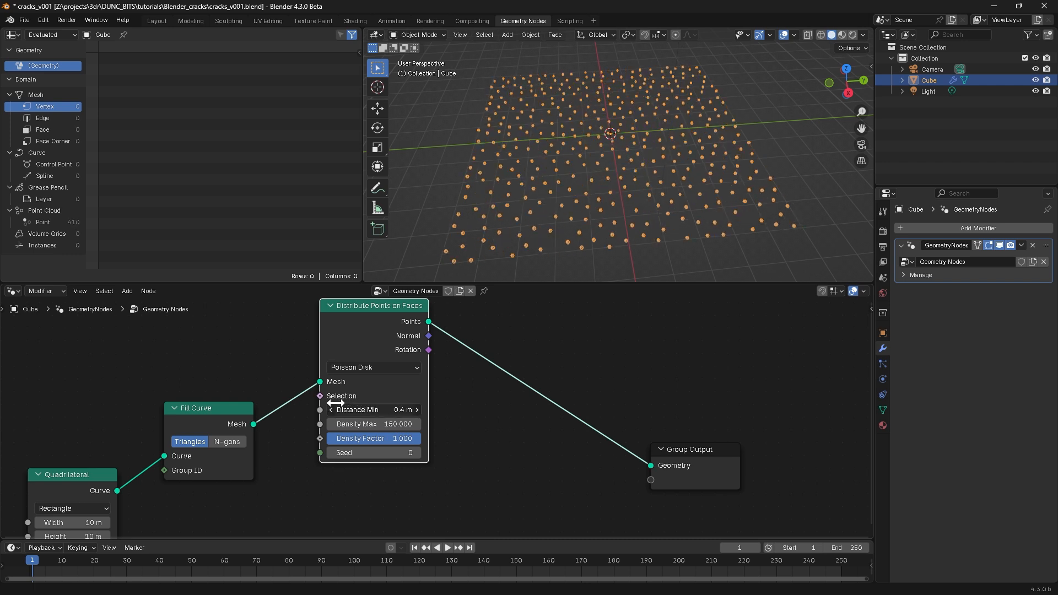
Step: Insert an Instance on Points node between Distribute Points on Faces and the Group Output
key(shift+a)
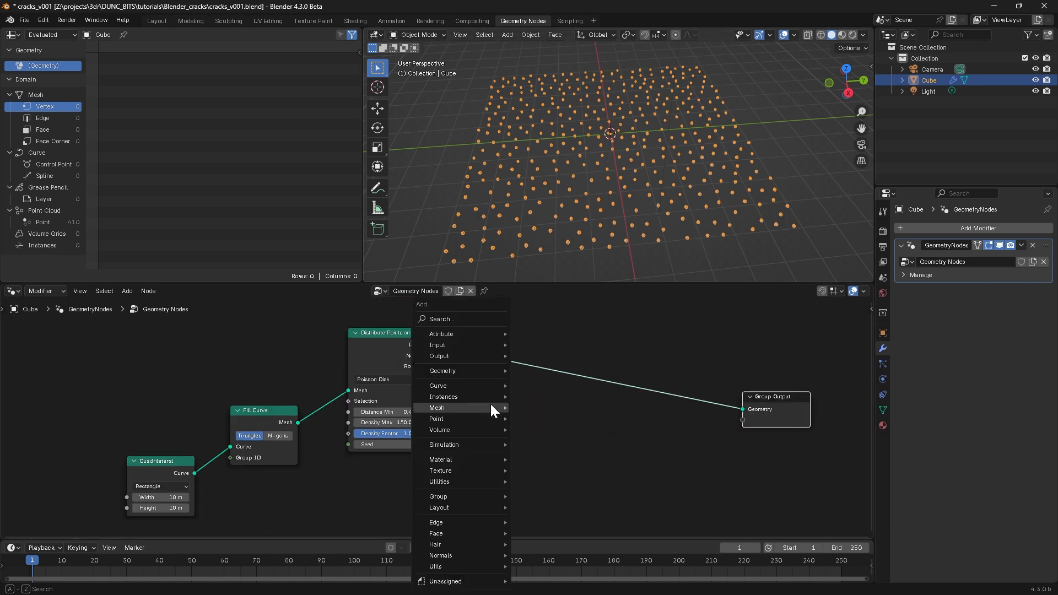
text(ins)
key(Return)
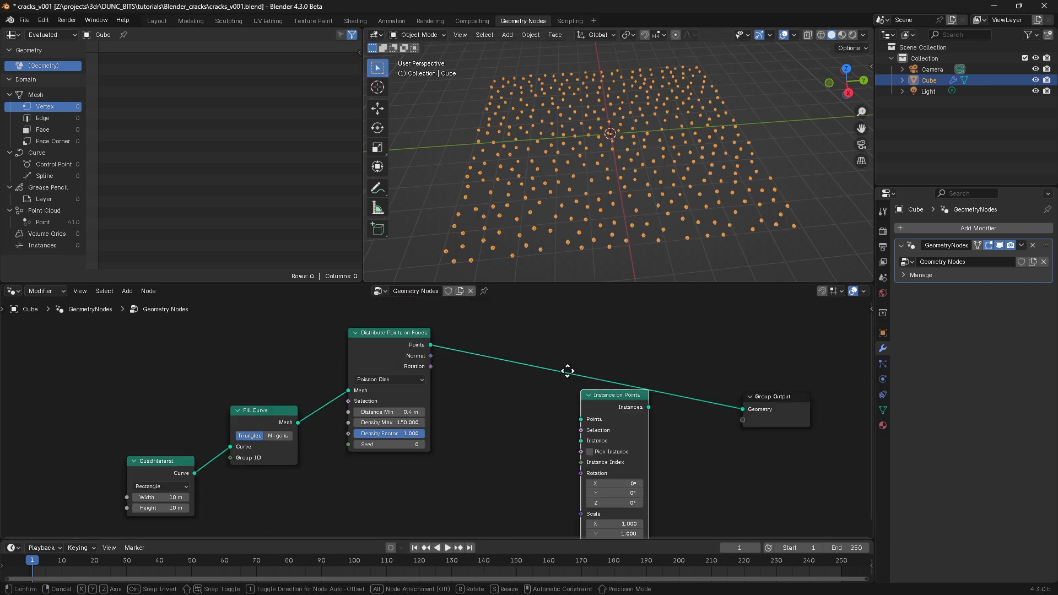
click(550, 330)
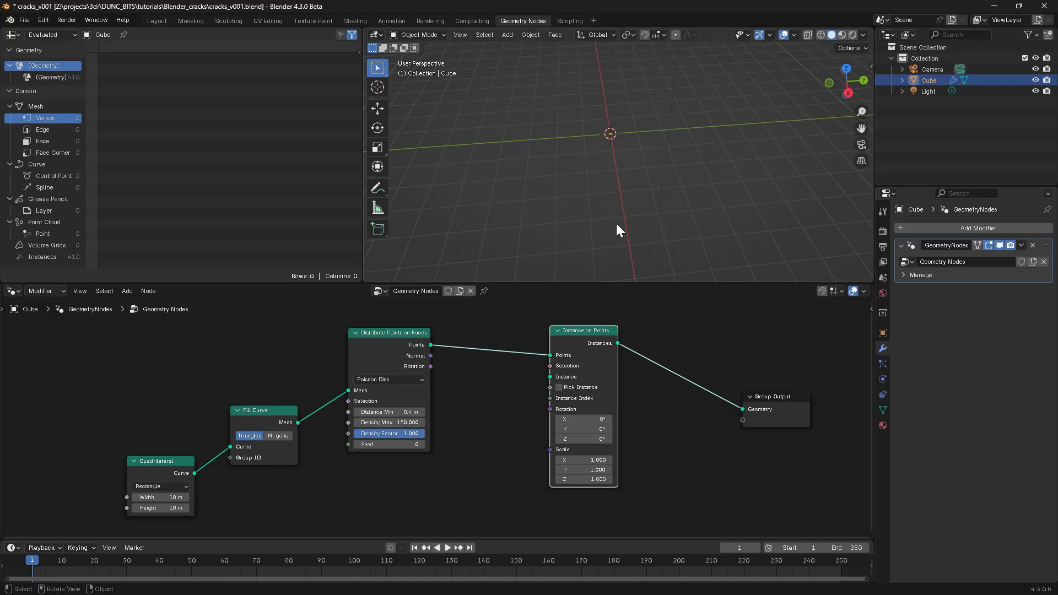
drag(573, 334, 555, 374)
Step: Add a Curve Line node below the point distribution and set its End Z to 0.001 m
middle_drag(509, 467, 524, 387)
key(shift+a)
text(curve l)
key(Return)
double_click(387, 515)
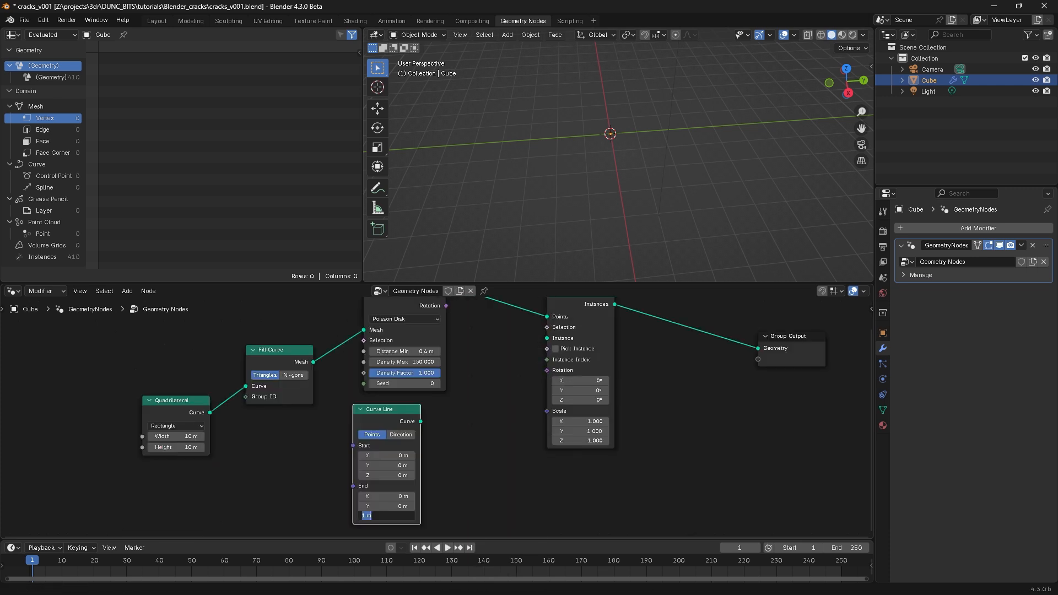
text(0)
key(Return)
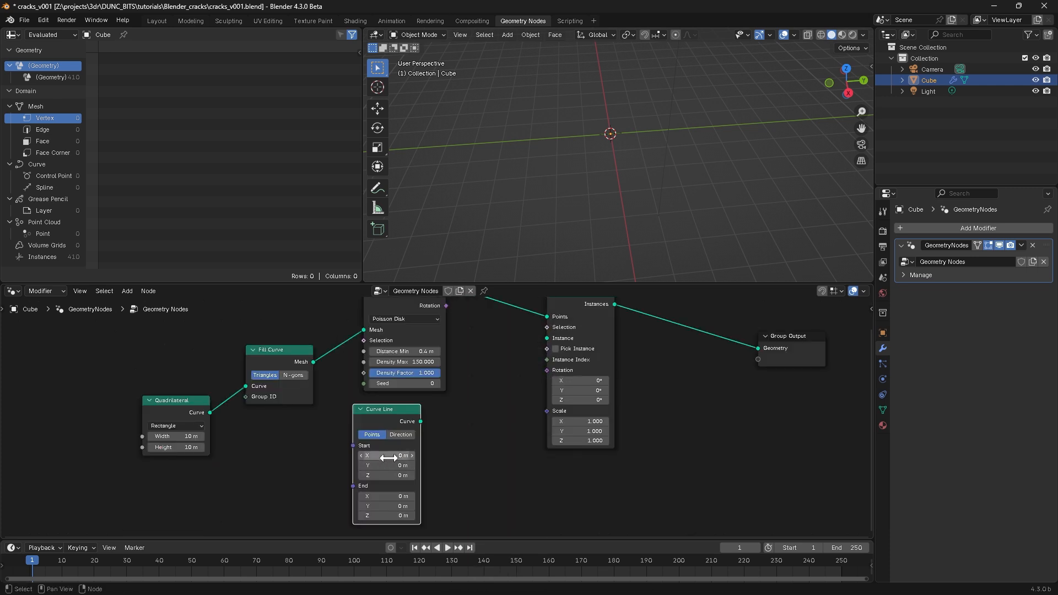
double_click(387, 515)
text(0.001)
key(Return)
Step: Connect the Curve Line to the Instance input of Instance on Points and spread the nodes out
drag(421, 421, 545, 339)
drag(399, 412, 414, 407)
ctrl+middle_drag(409, 417, 424, 492)
drag(668, 372, 725, 481)
Step: Insert a Realize Instances node between Instance on Points and the Group Output
key(shift+a)
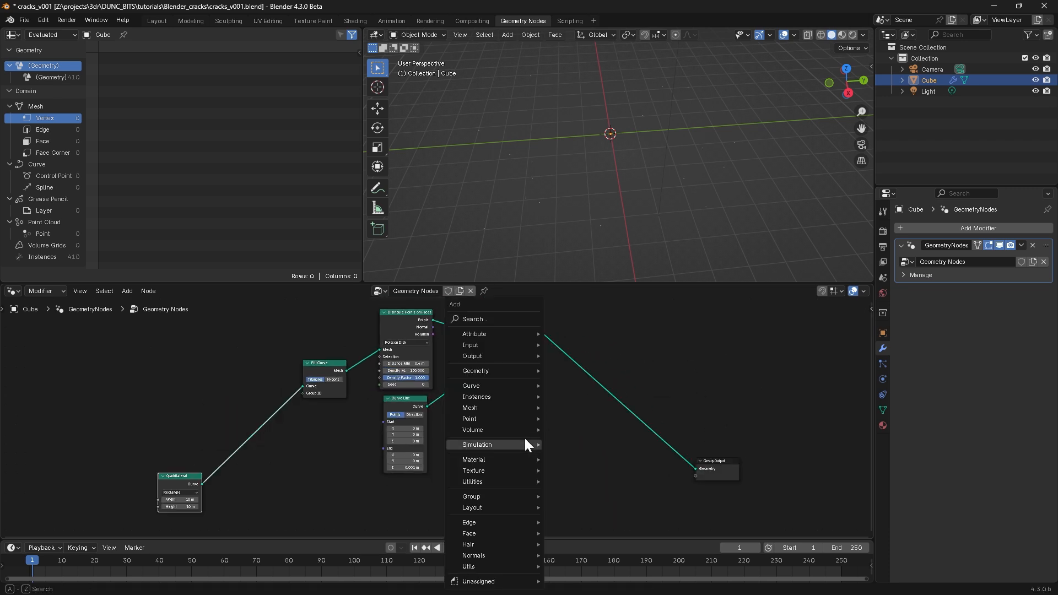
text(rea)
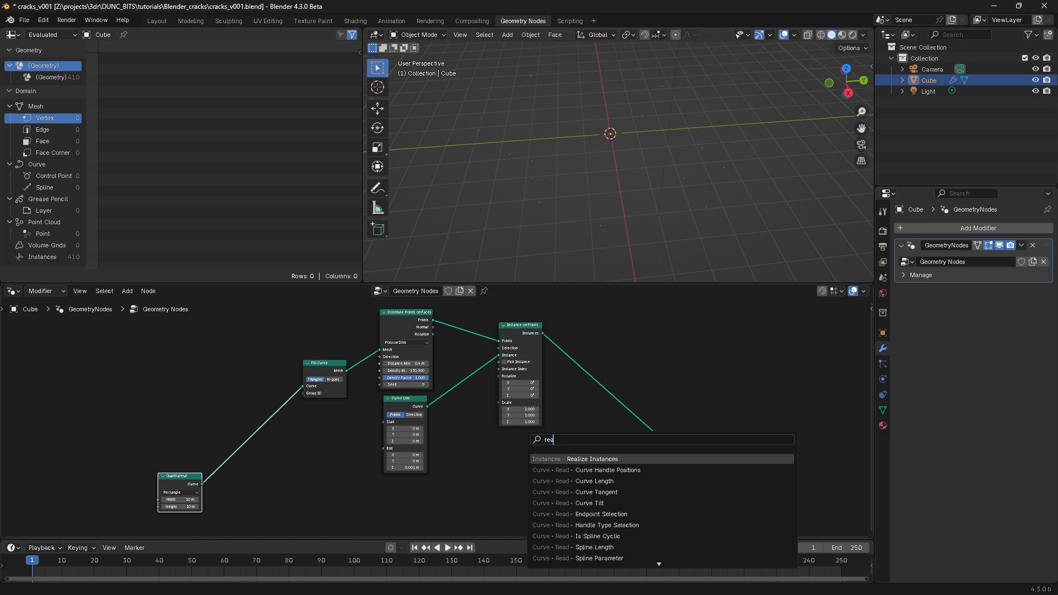
key(Return)
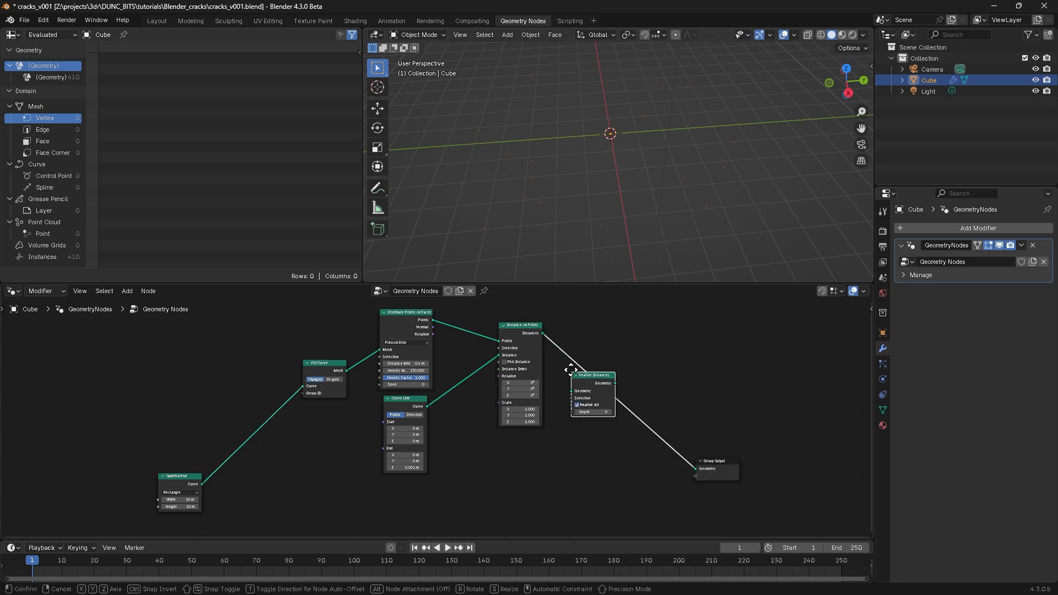
click(588, 377)
Step: Merge the Quadrilateral curve with the realized instances through a Join Geometry node before the Group Output
ctrl+shift+right_drag(192, 475, 583, 369)
key(g)
click(636, 493)
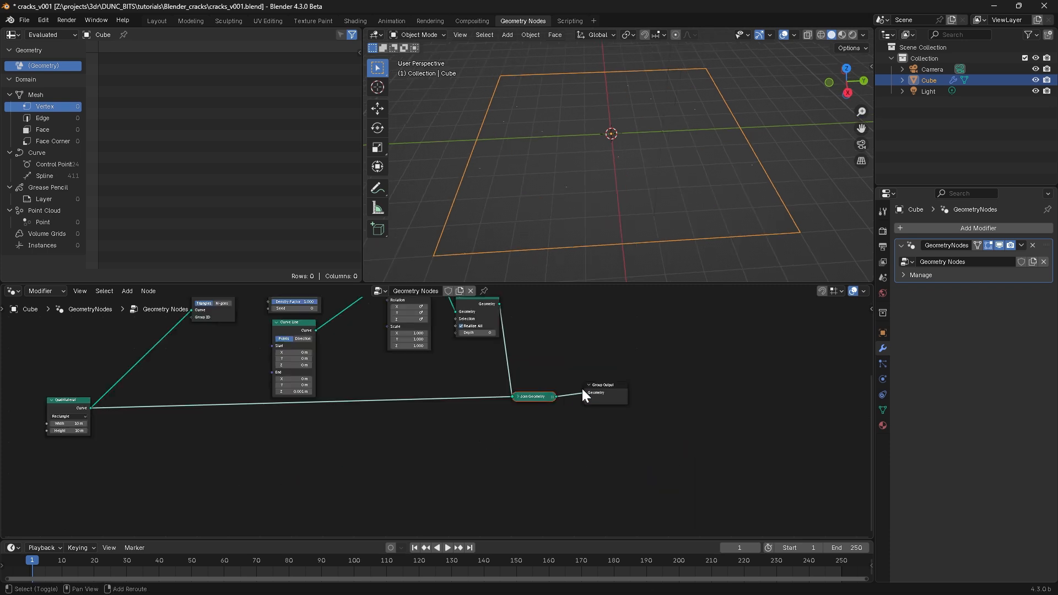
Step: Make room before the Group Output and insert a Fill Curve node after Join Geometry
drag(583, 392, 693, 397)
key(shift+a)
text(fill)
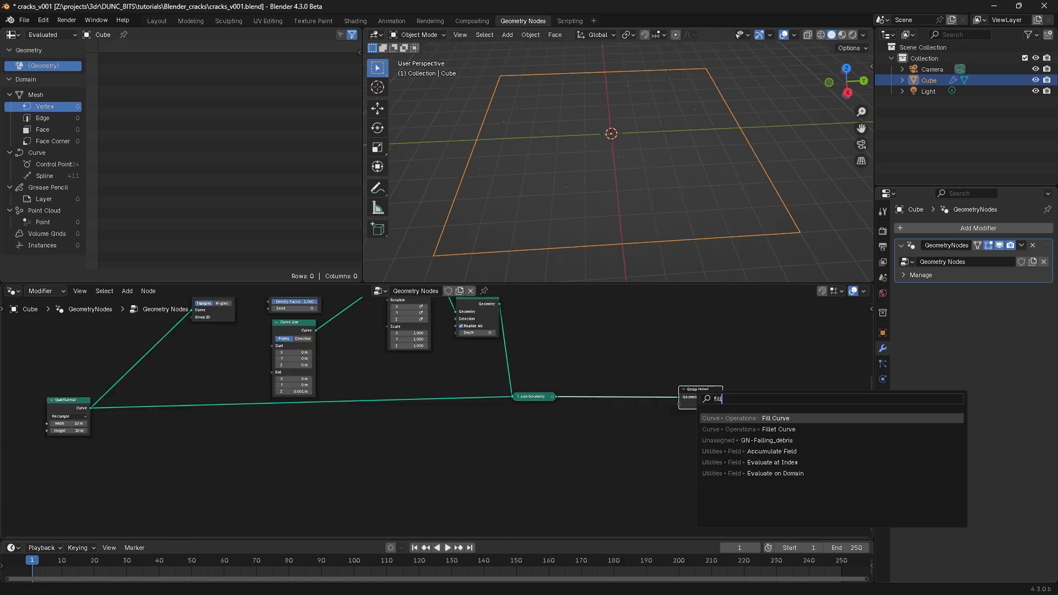
key(Return)
click(588, 387)
Step: Switch the viewport to wireframe shading and inspect the triangulation along the plane's border
key(shift+z)
middle_drag(569, 179, 642, 144)
middle_drag(587, 230, 822, 187)
middle_drag(460, 160, 504, 164)
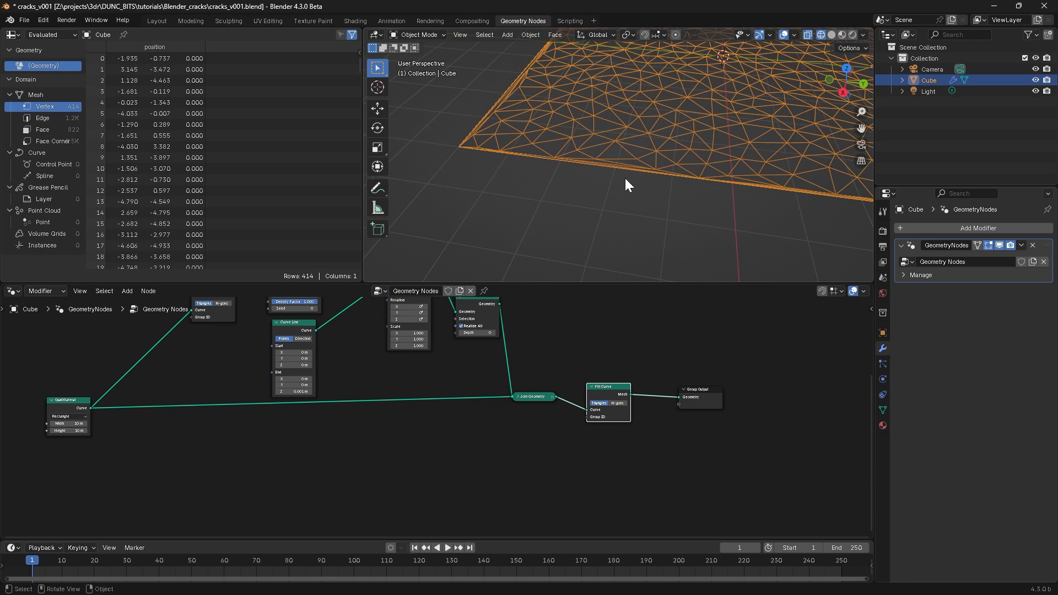
Step: Insert a Subdivide Curve node between the Quadrilateral and Join Geometry
drag(68, 399, 58, 394)
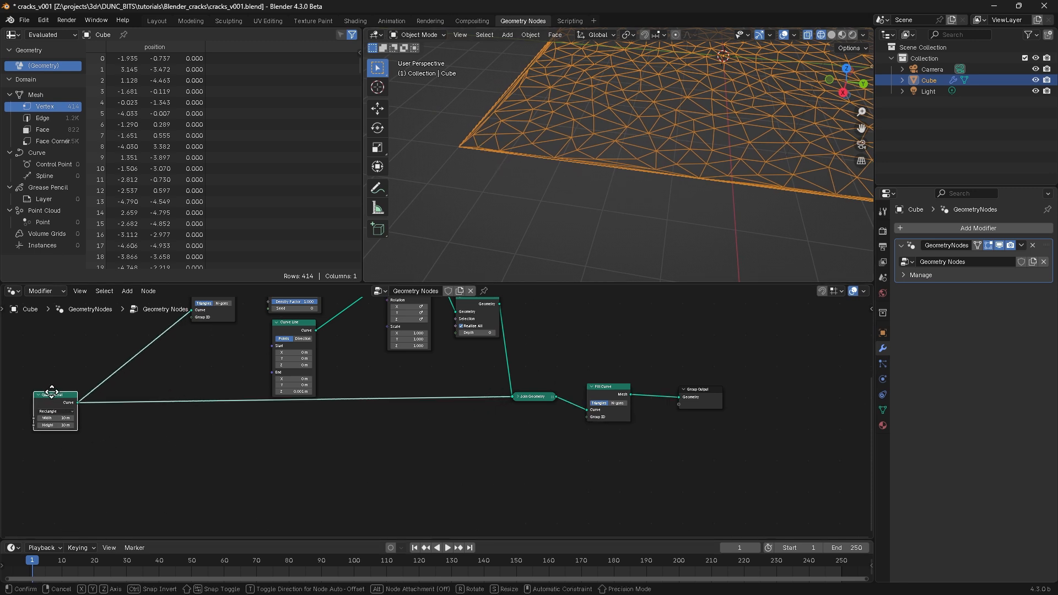
drag(531, 395, 551, 405)
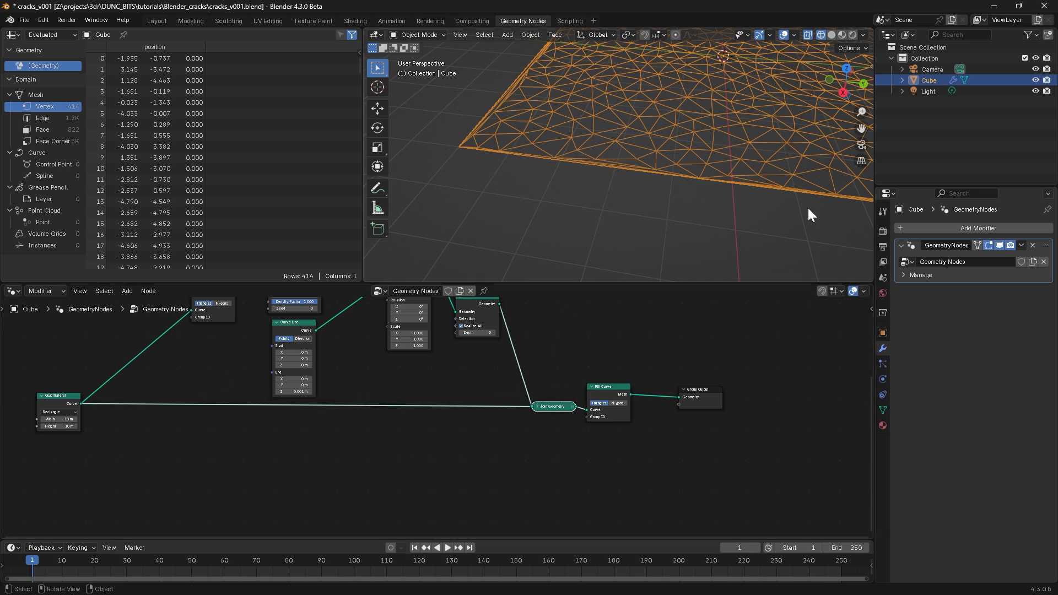
key(shift+a)
mouse_move(314, 445)
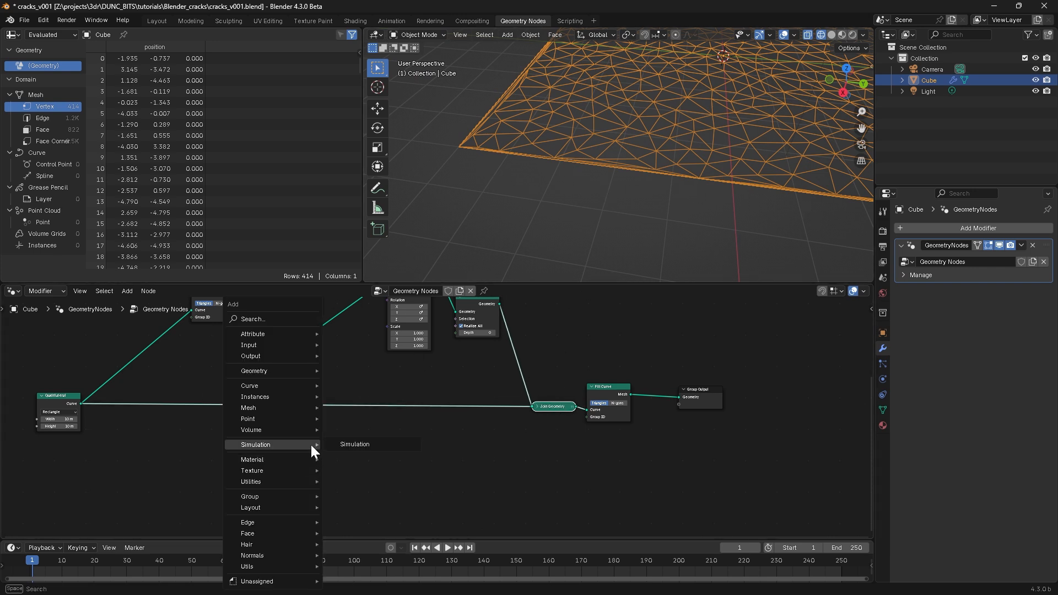
text(sub)
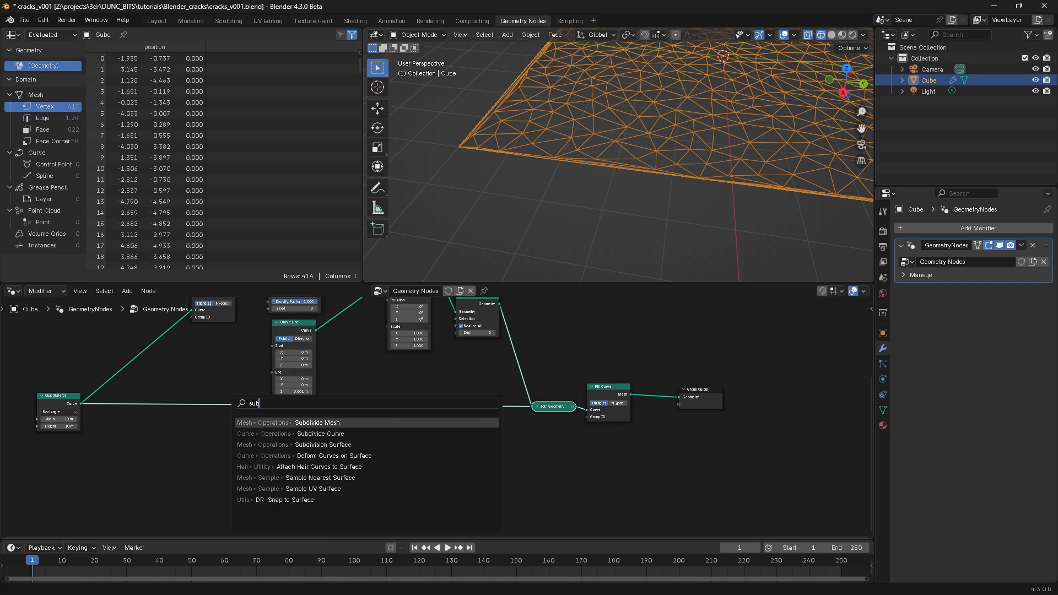
key(Down)
key(Return)
click(482, 402)
Step: Set the number of cuts on the Subdivide Curve node to 10
click(476, 417)
click(476, 418)
click(475, 417)
click(475, 418)
click(475, 419)
click(476, 418)
click(476, 418)
click(475, 418)
click(475, 419)
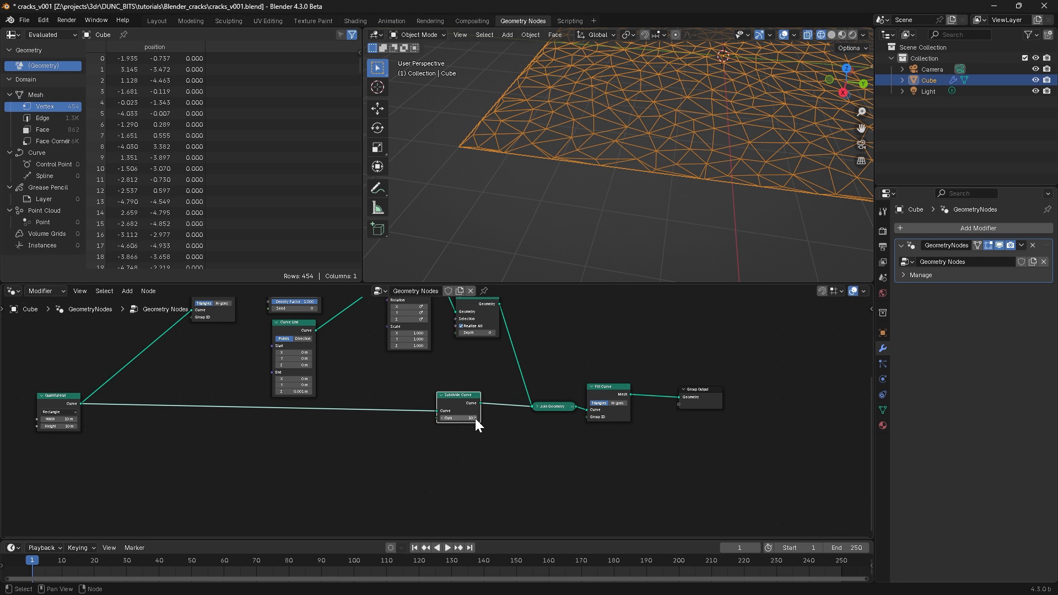
Step: Shift the first Fill Curve node and insert a Scale Elements node between it and Distribute Points on Faces
middle_drag(551, 135, 621, 188)
middle_drag(700, 204, 731, 197)
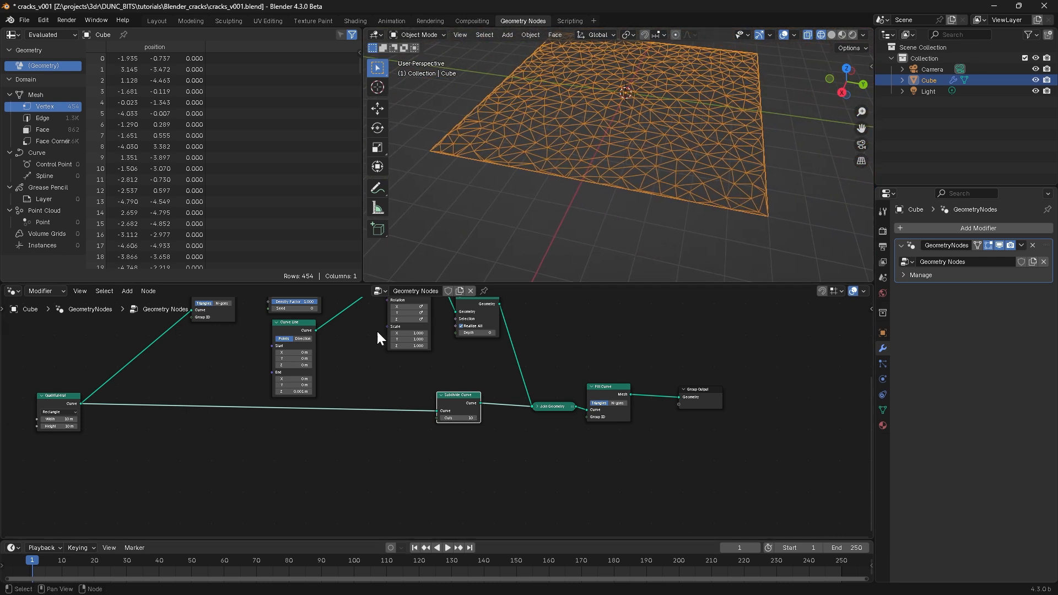
middle_drag(326, 356, 365, 424)
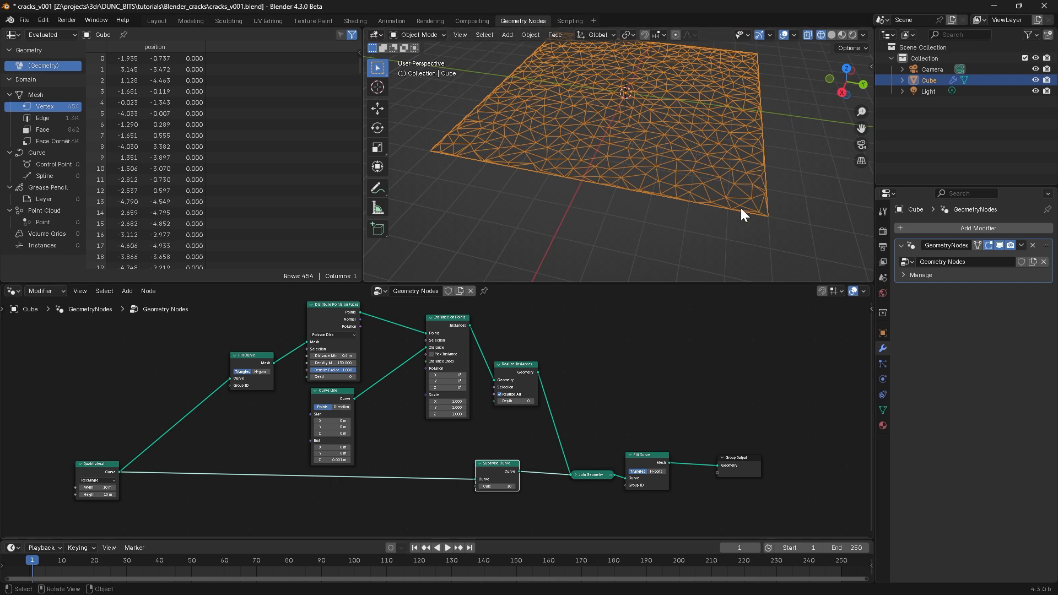
middle_drag(290, 397, 386, 377)
drag(339, 341, 299, 375)
middle_drag(308, 356, 330, 370)
key(shift+a)
text(sc)
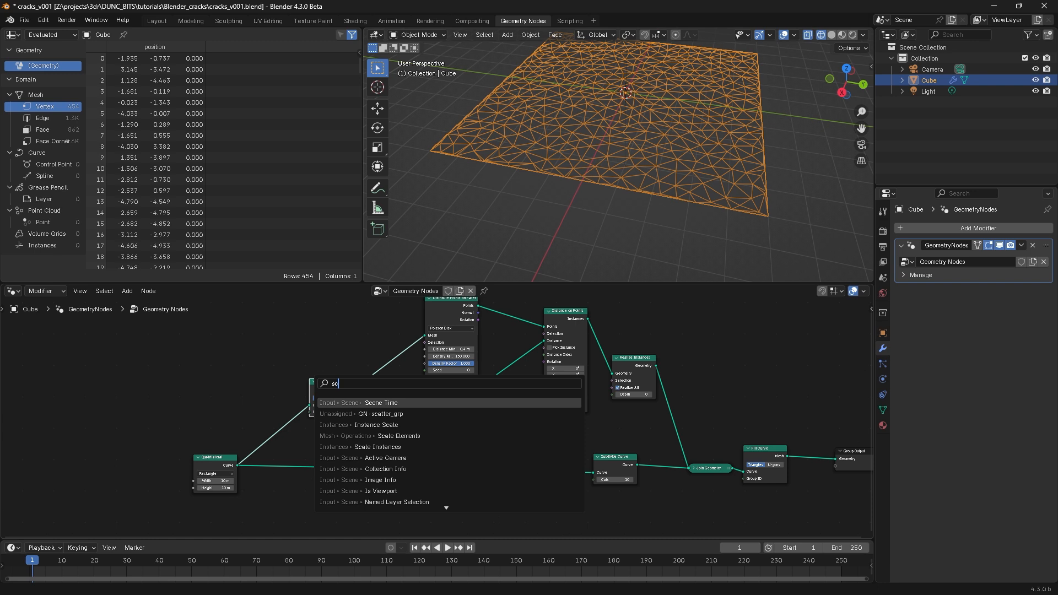
key(Down)
key(Down)
key(Down)
key(Return)
click(374, 351)
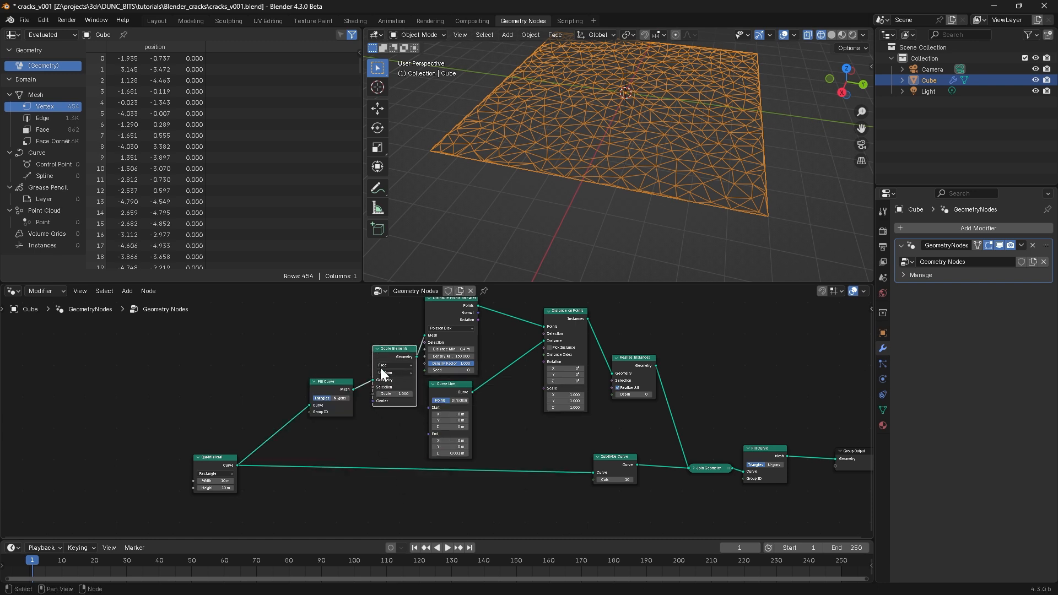
Step: Lower the scale of the Scale Elements node slightly below 1 to pull the scattered points inward from the plane's border
scroll(380, 352, up, 2)
drag(372, 360, 368, 360)
middle_drag(487, 127, 596, 187)
middle_drag(822, 420, 484, 358)
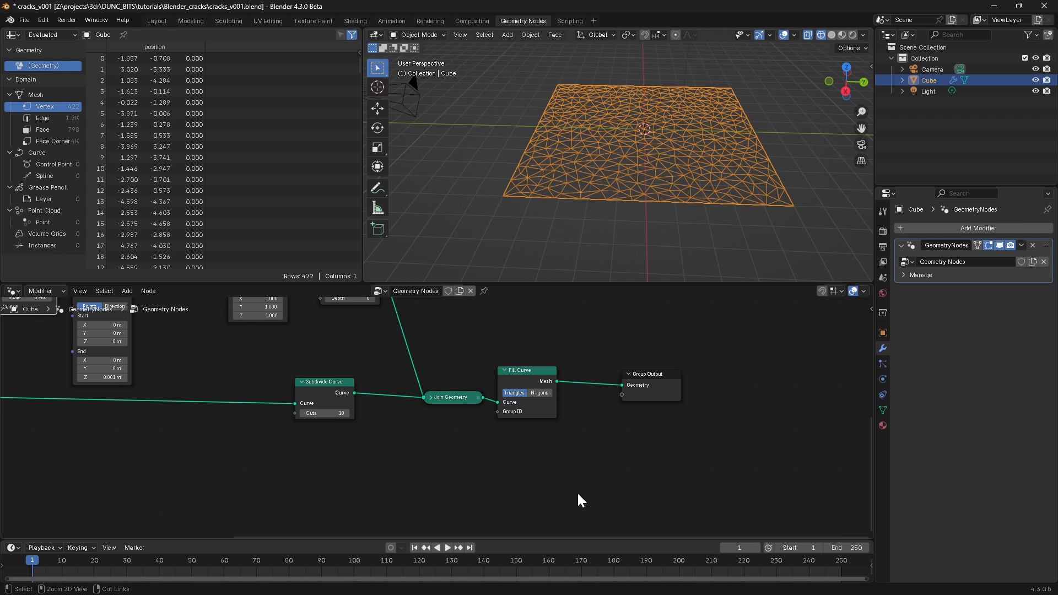
Step: Move the Group Output farther from the final Fill Curve and add a Noise Texture node below the main node chain
ctrl+middle_drag(612, 397, 619, 451)
drag(585, 394, 791, 375)
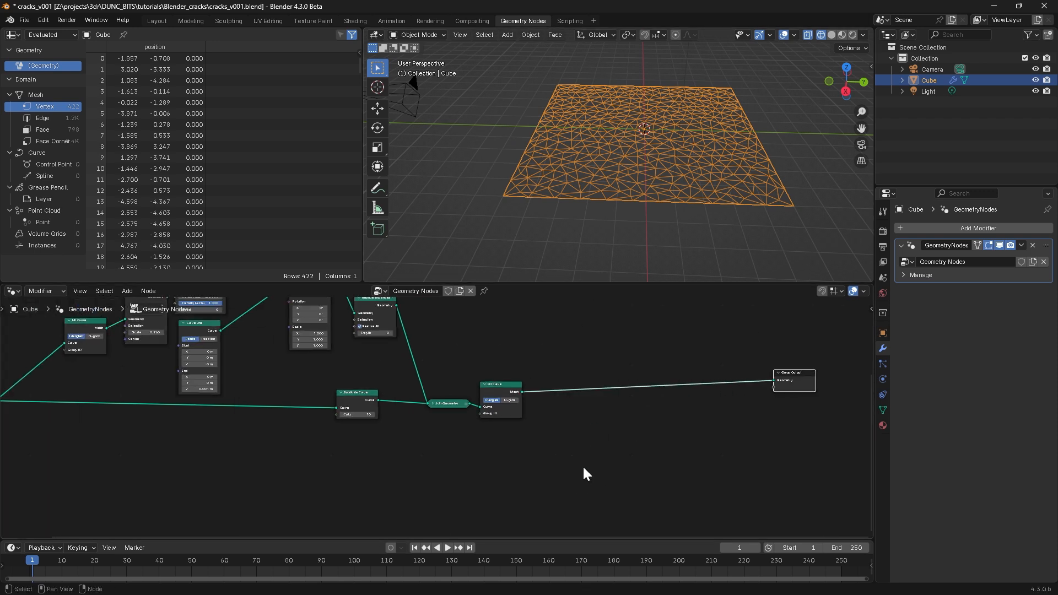
shift+middle_drag(584, 472, 527, 452)
key(shift+a)
text(nois)
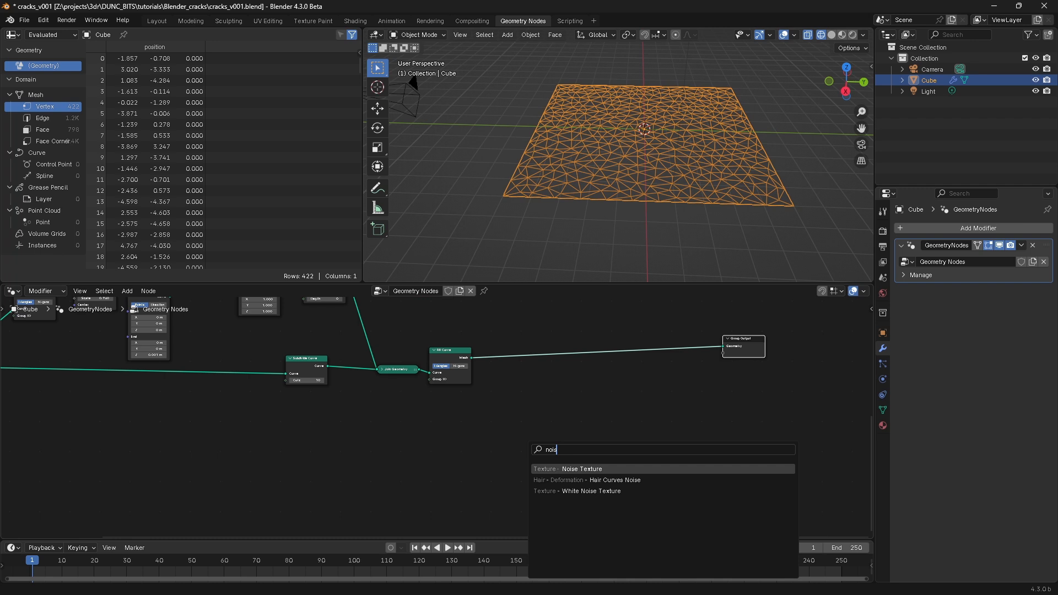
Step: Chain a Subtract math node and a Multiply math node onto the Noise Texture's Fac output
drag(396, 398, 434, 398)
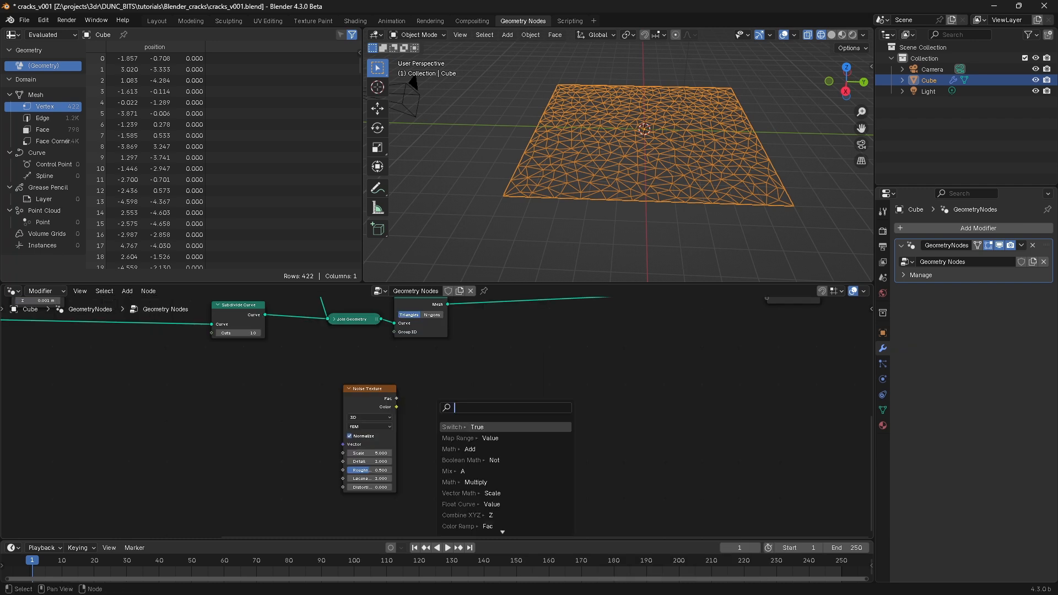
text(subtr)
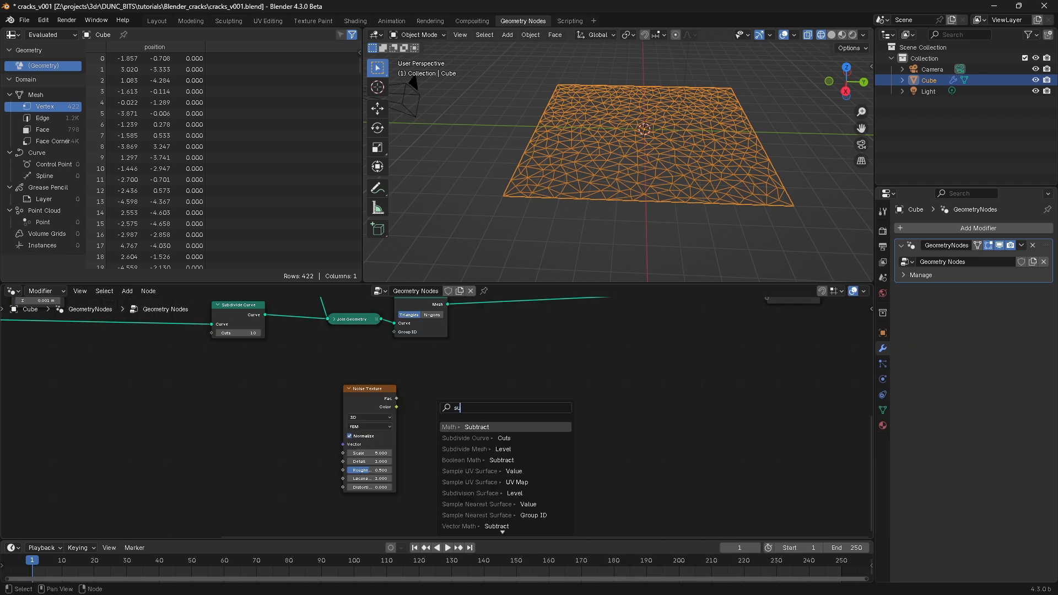
key(Return)
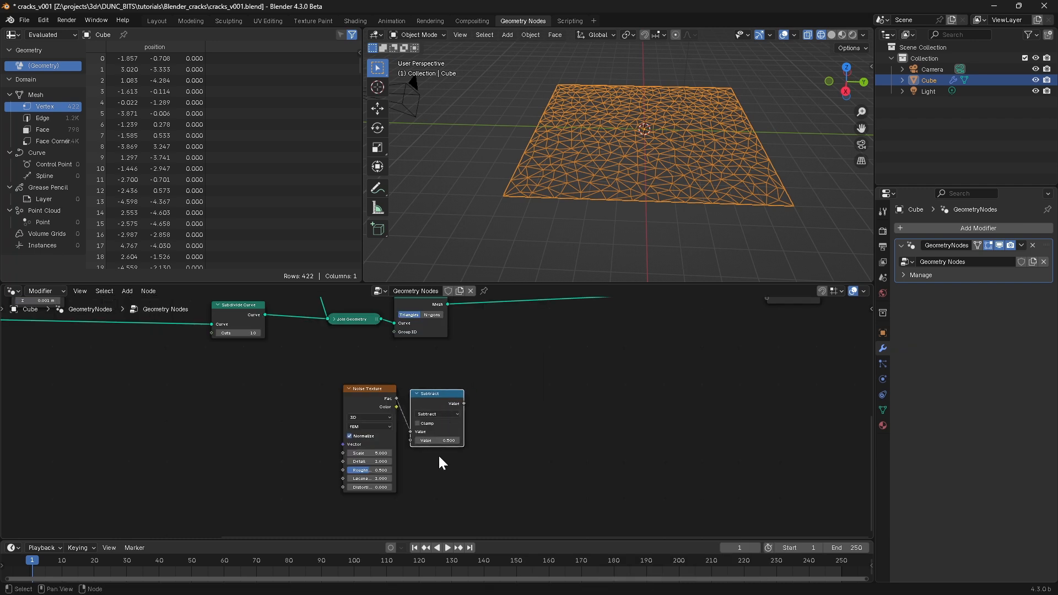
drag(464, 403, 506, 405)
text(mul)
key(Return)
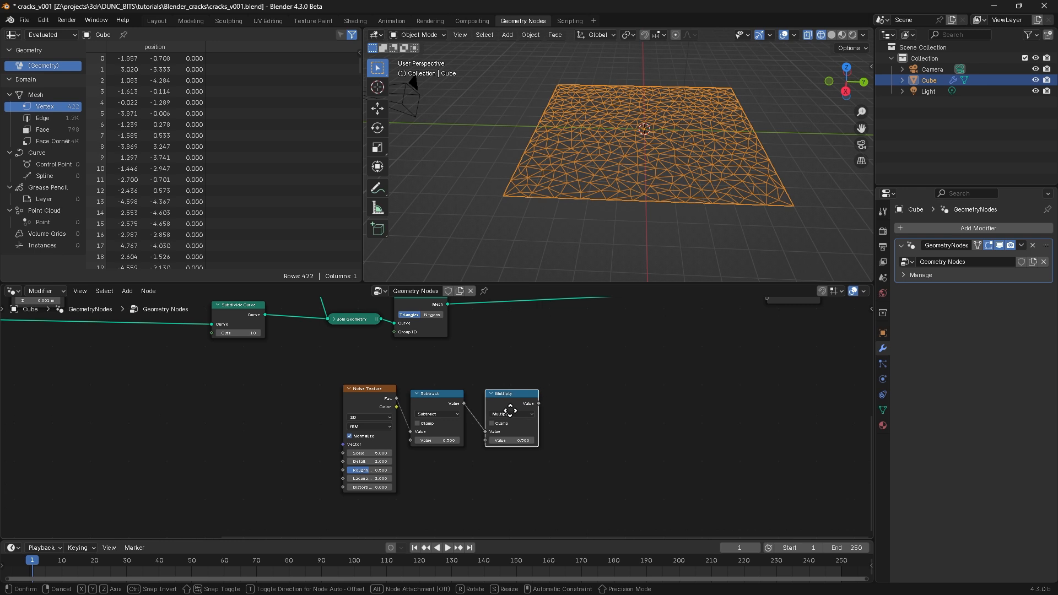
Step: Insert a Set Position node between the final Fill Curve and the Group Output
middle_drag(452, 313, 293, 355)
key(shift+a)
text(set pos)
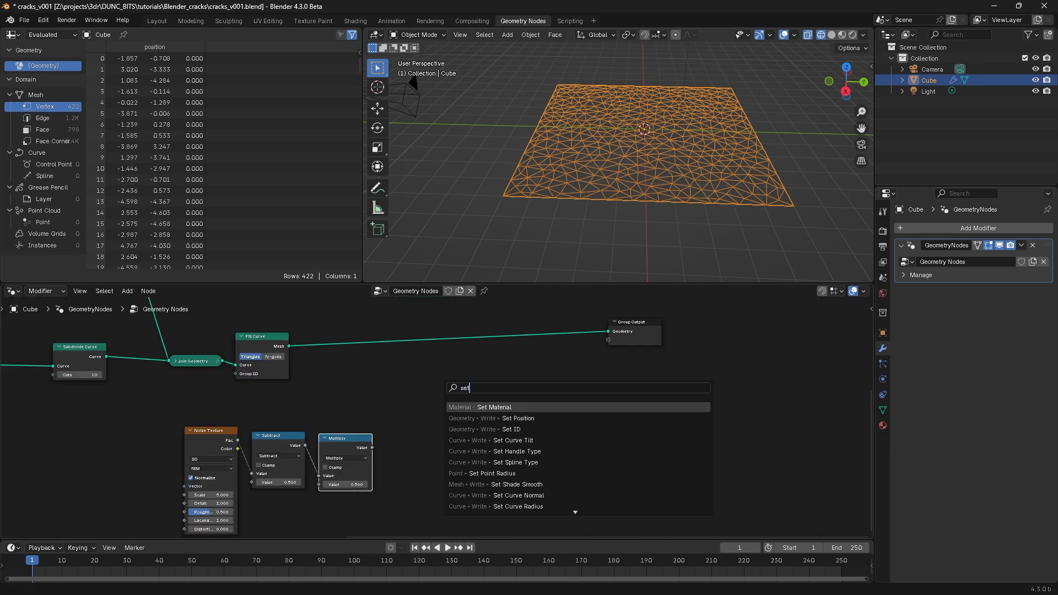
key(Return)
click(467, 326)
Step: Feed the Multiply result into the Z input of a new Combine XYZ node and connect its vector to the Set Position offset
drag(372, 447, 394, 457)
text(comb)
key(Return)
click(395, 427)
drag(447, 432, 466, 369)
Step: Set the Noise Texture scale to 0.5 and raise the Multiply value to about 2.44
middle_drag(194, 537, 331, 452)
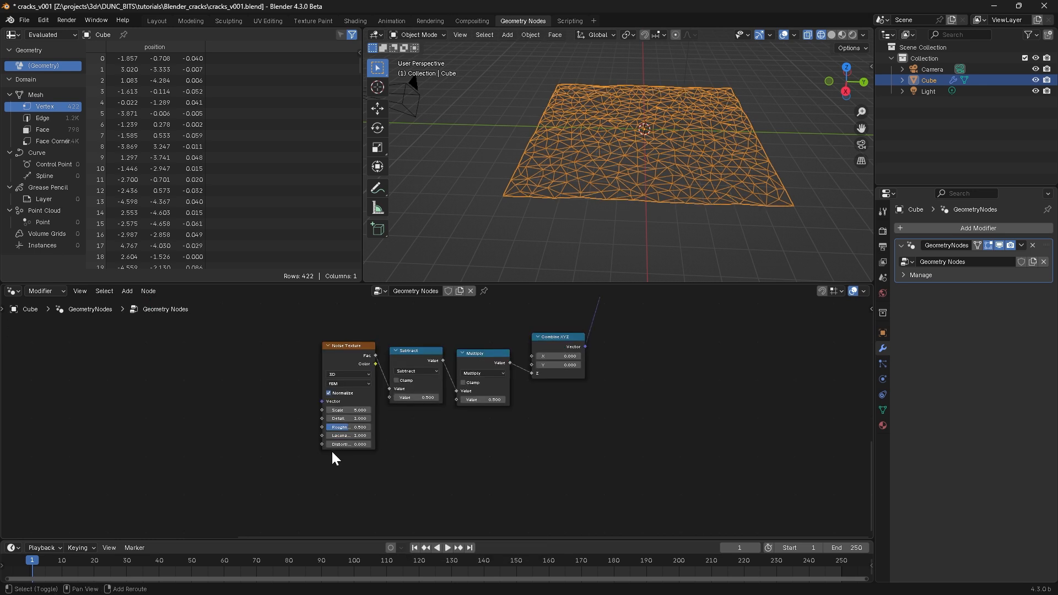
double_click(349, 410)
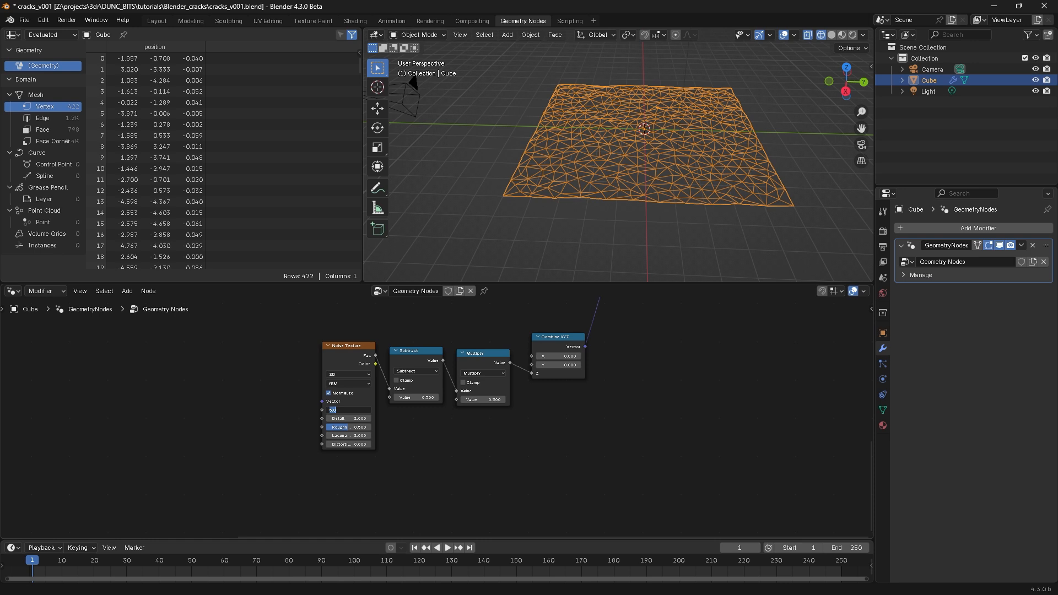
text(.5)
key(Return)
drag(473, 400, 603, 384)
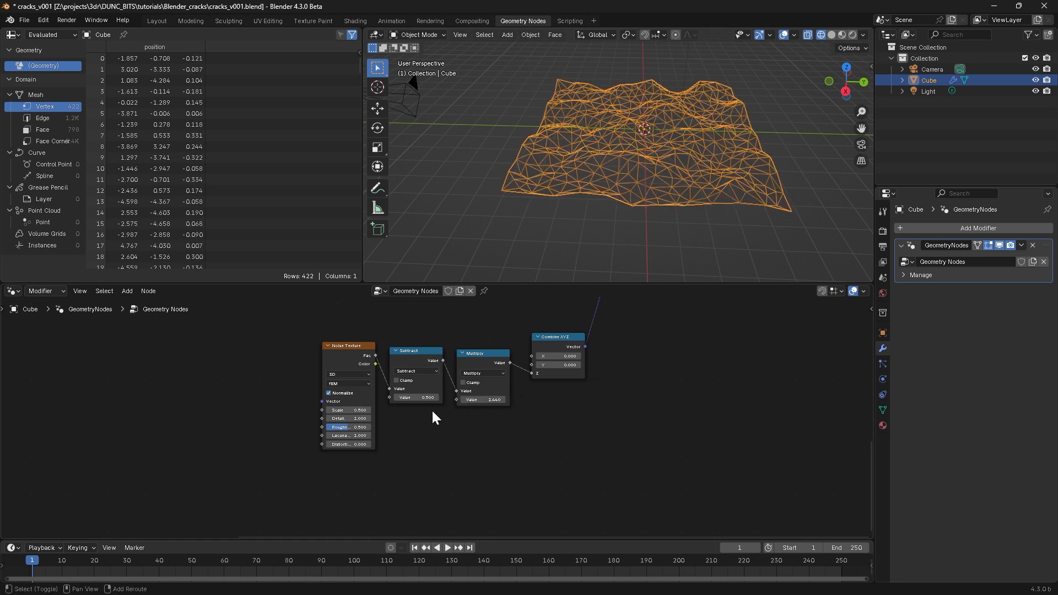
Step: Set the Noise Texture scale to 0.2 and view the displaced terrain in solid shading
double_click(348, 410)
text(.2)
key(Return)
middle_drag(576, 152, 538, 127)
key(shift+z)
middle_drag(614, 184, 672, 157)
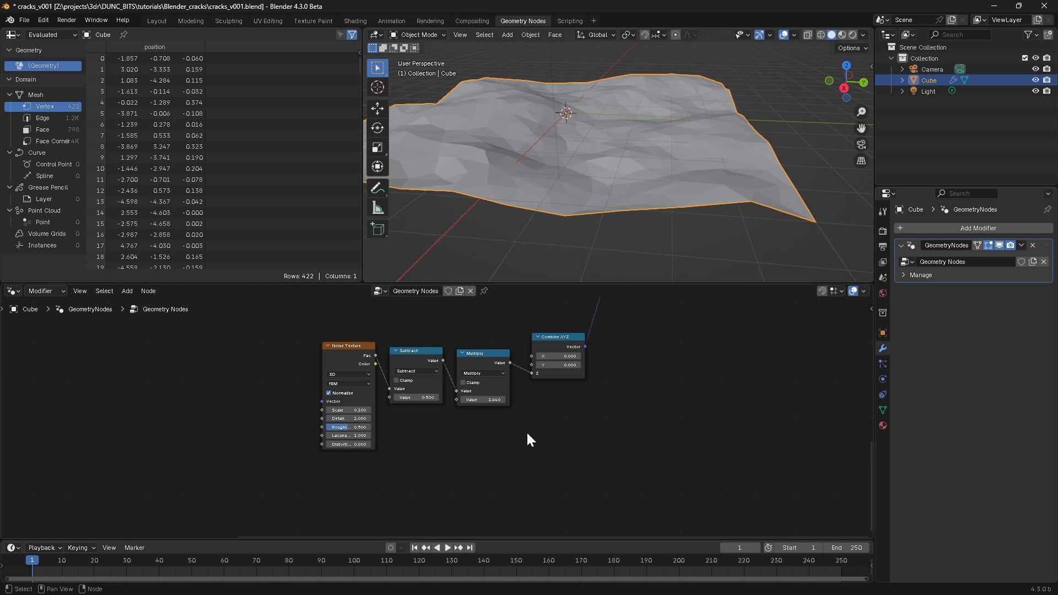
Step: Group all nodes except the Group Output in a frame labelled "Terrain Gen"
key(Home)
drag(177, 330, 573, 485)
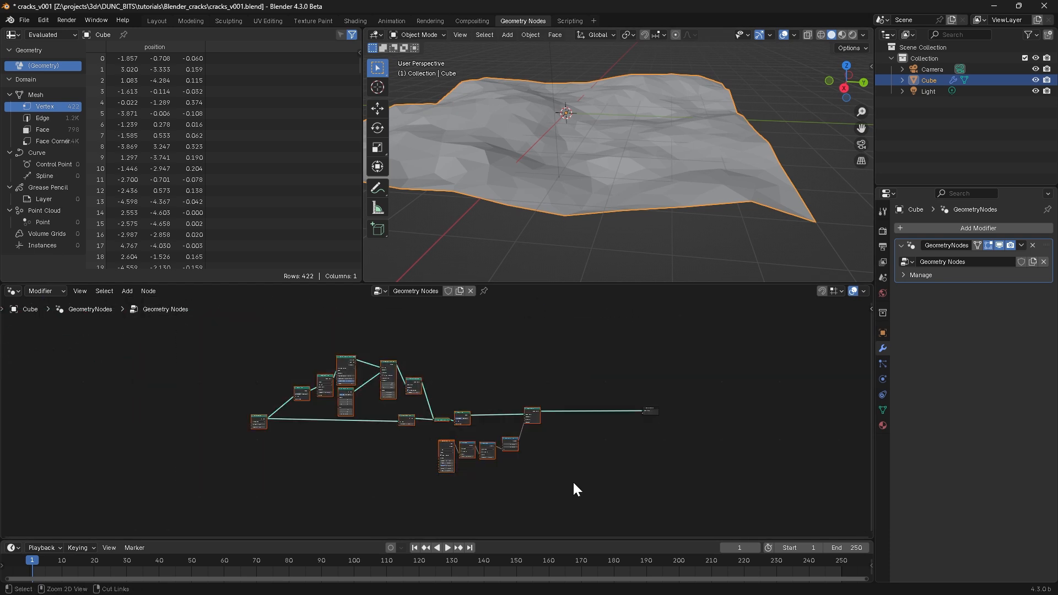
key(ctrl+j)
scroll(441, 366, up, 1)
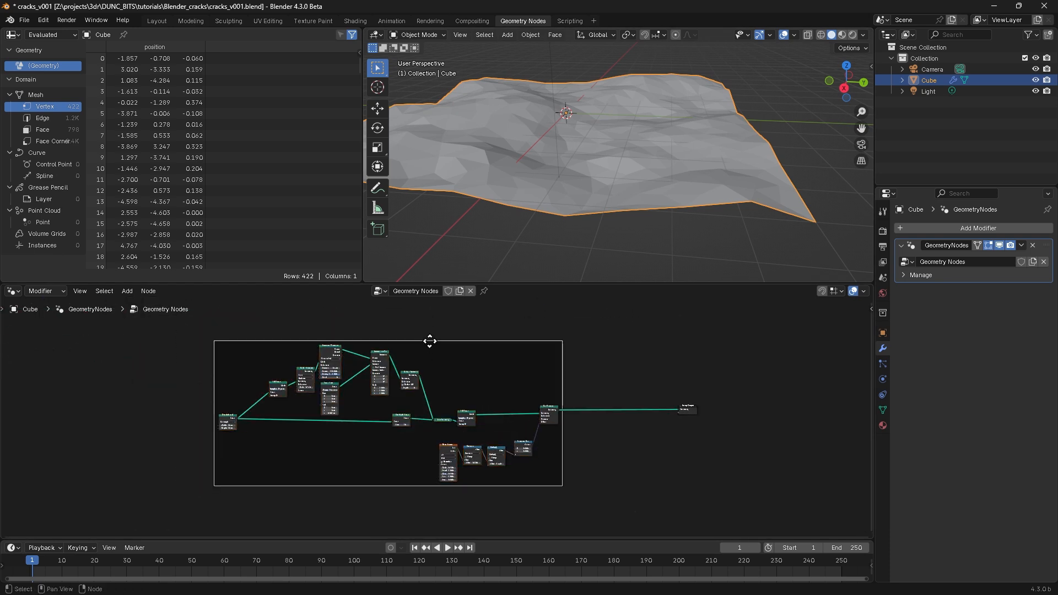
key(F2)
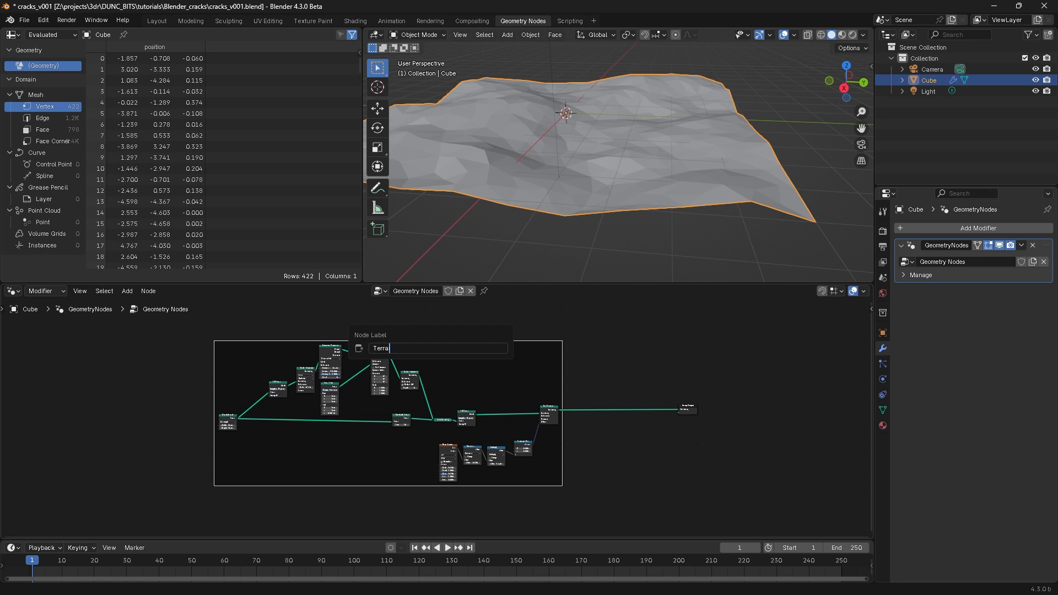
text(Terrain Gen)
key(Return)
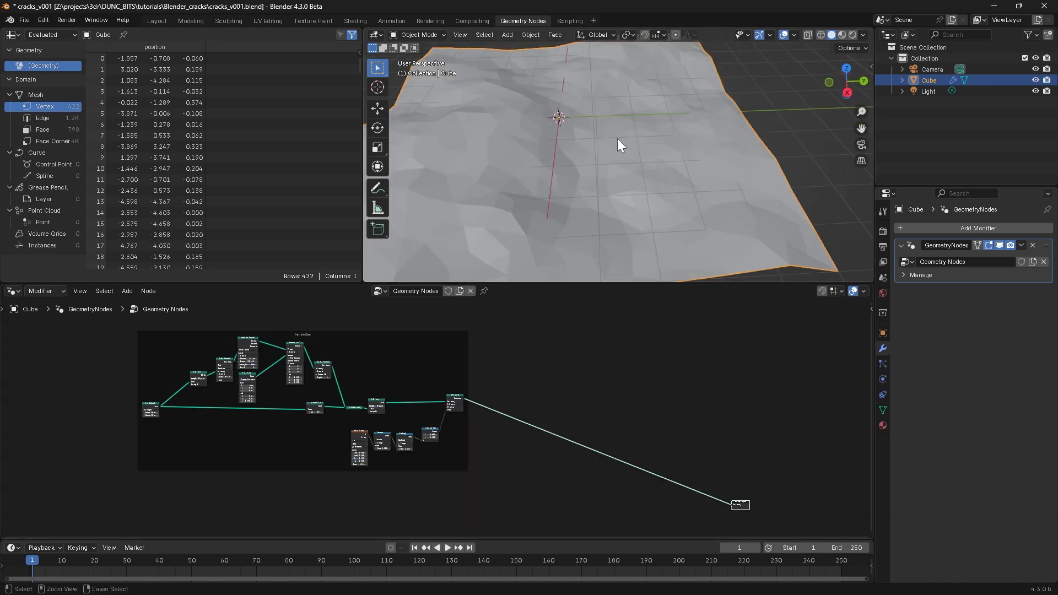
Step: Add a Bézier curve object at the centre of the terrain
scroll(617, 138, down, 3)
middle_drag(612, 164, 569, 137)
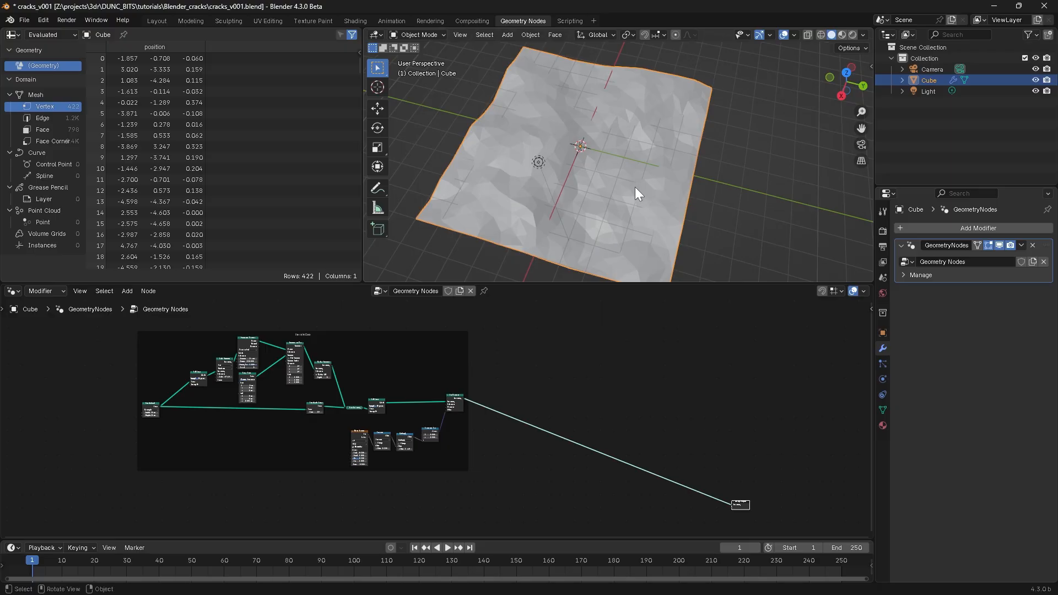
key(shift+a)
mouse_move(629, 208)
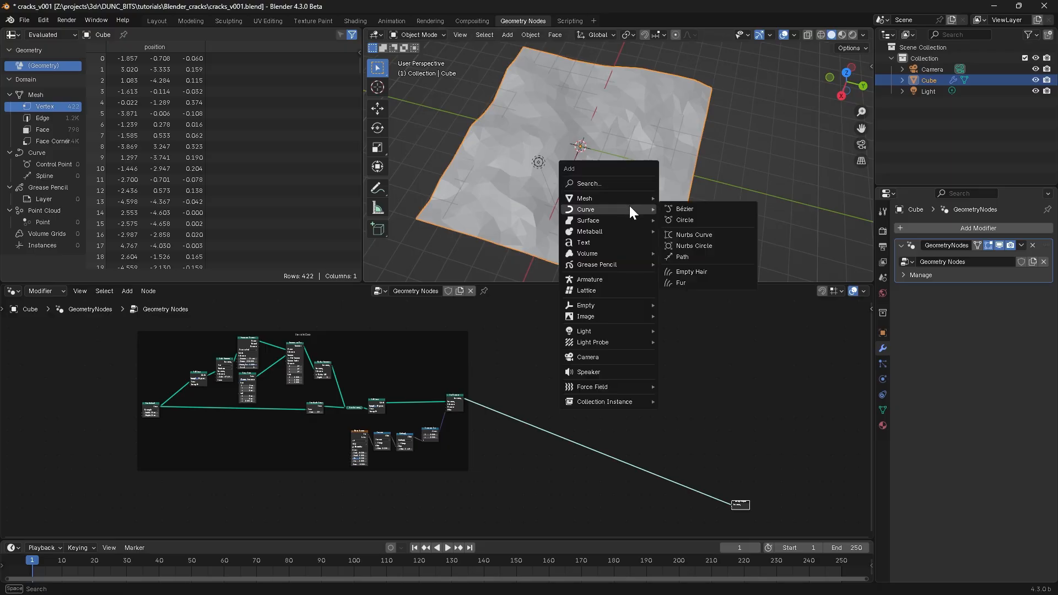
click(680, 209)
Step: Scale up the Bézier curve's control points in Edit Mode until the curve spans the whole terrain
key(Tab)
middle_drag(536, 137, 663, 166)
scroll(628, 208, up, 1)
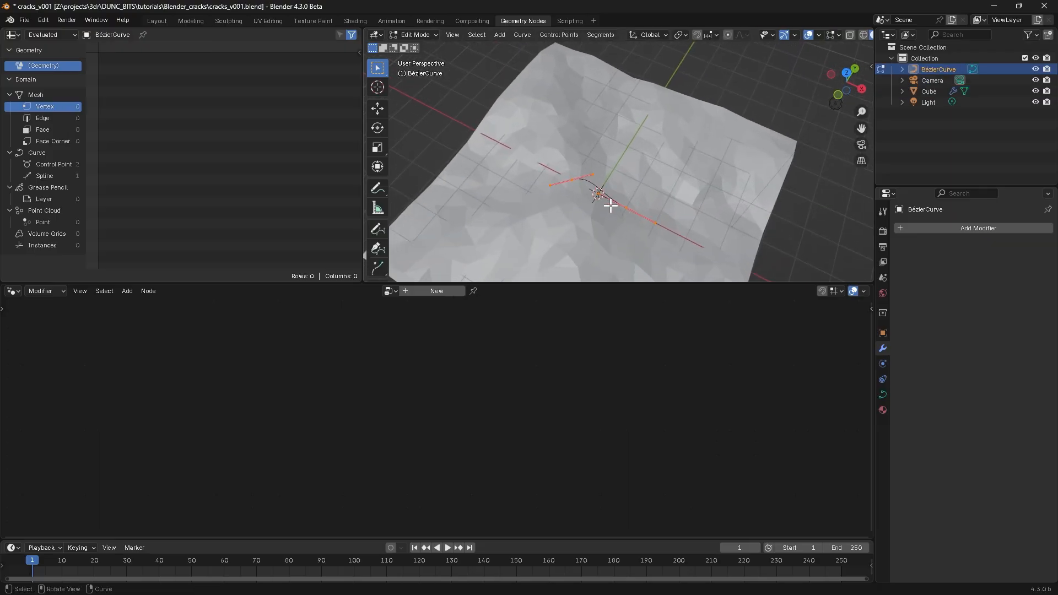
shift+middle_drag(609, 206, 598, 172)
key(s)
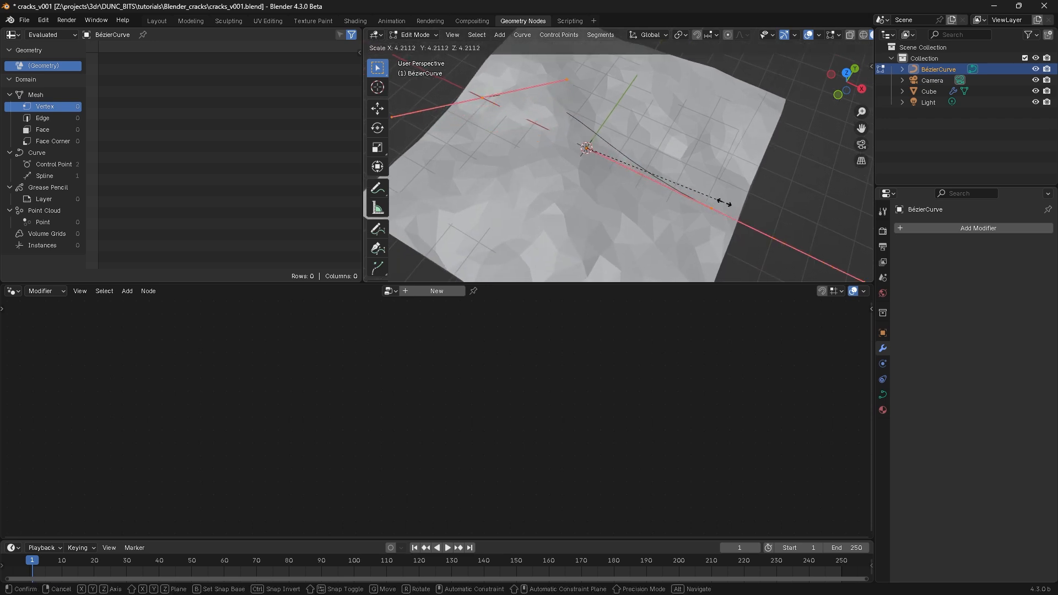
click(774, 216)
scroll(524, 125, down, 5)
middle_drag(524, 125, 496, 144)
middle_drag(496, 145, 651, 170)
key(Tab)
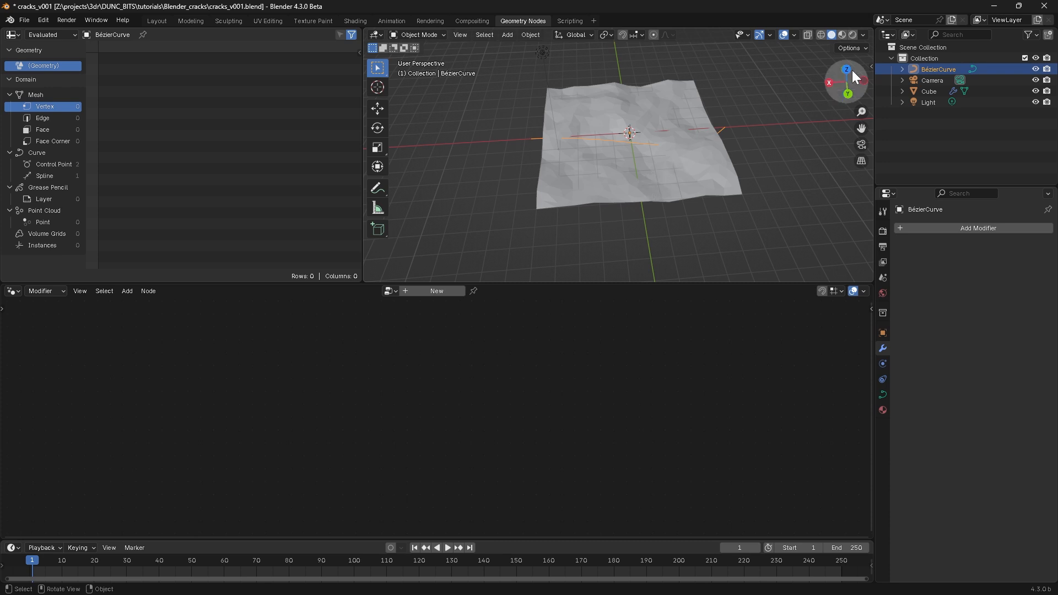
Step: Duplicate the Bézier curve in place and rotate the copy's control points about 90 degrees around the Z axis in Edit Mode
key(shift+d)
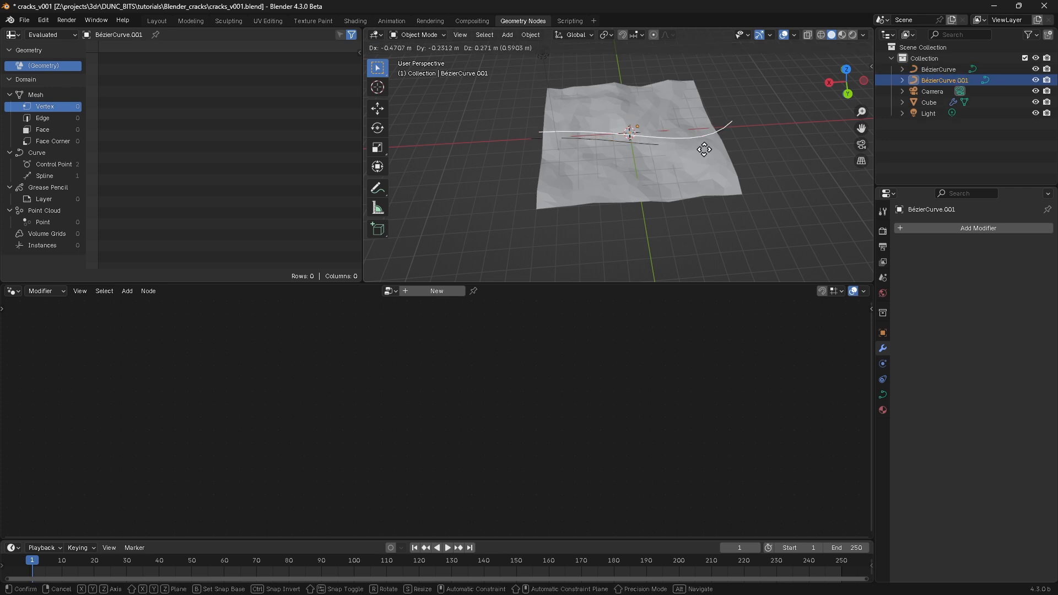
right_click(703, 147)
key(Tab)
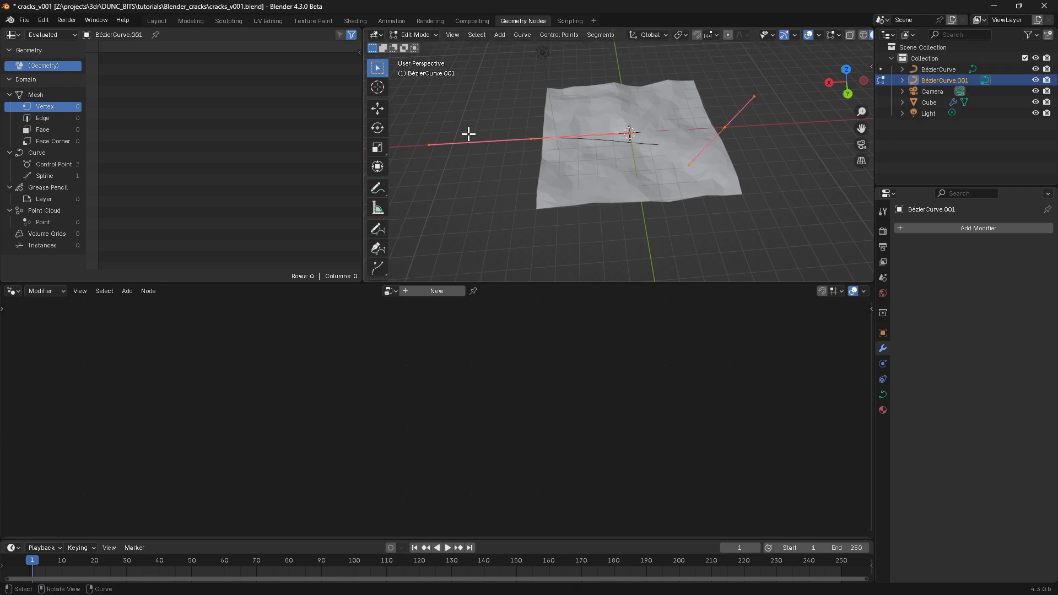
key(r)
key(z)
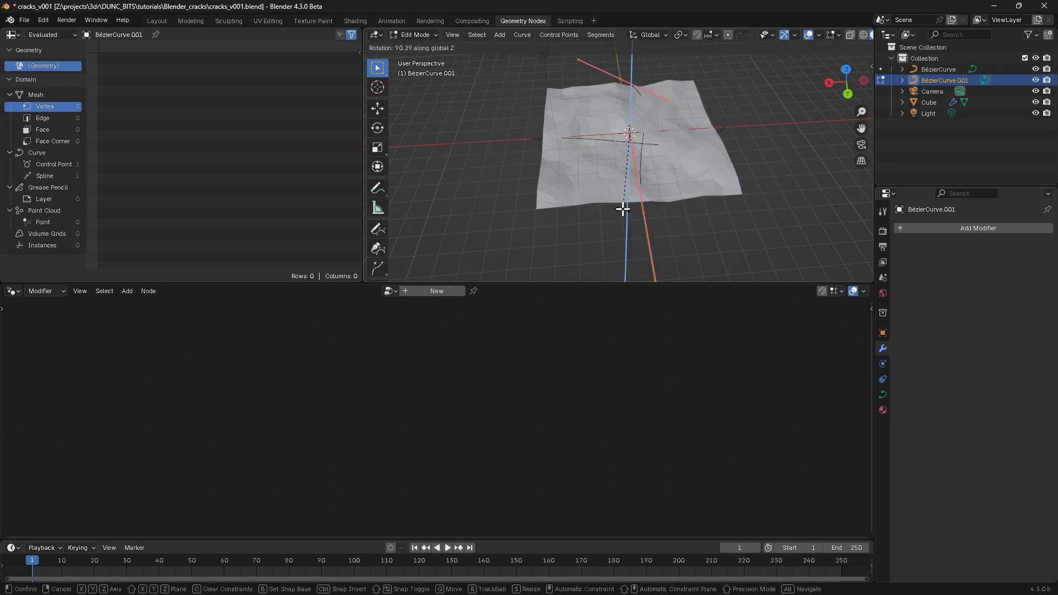
click(621, 208)
key(Tab)
Step: Switch the viewport to wireframe shading and move both Bézier curves into a new collection named "cracks"
middle_drag(600, 153, 630, 134)
key(shift+z)
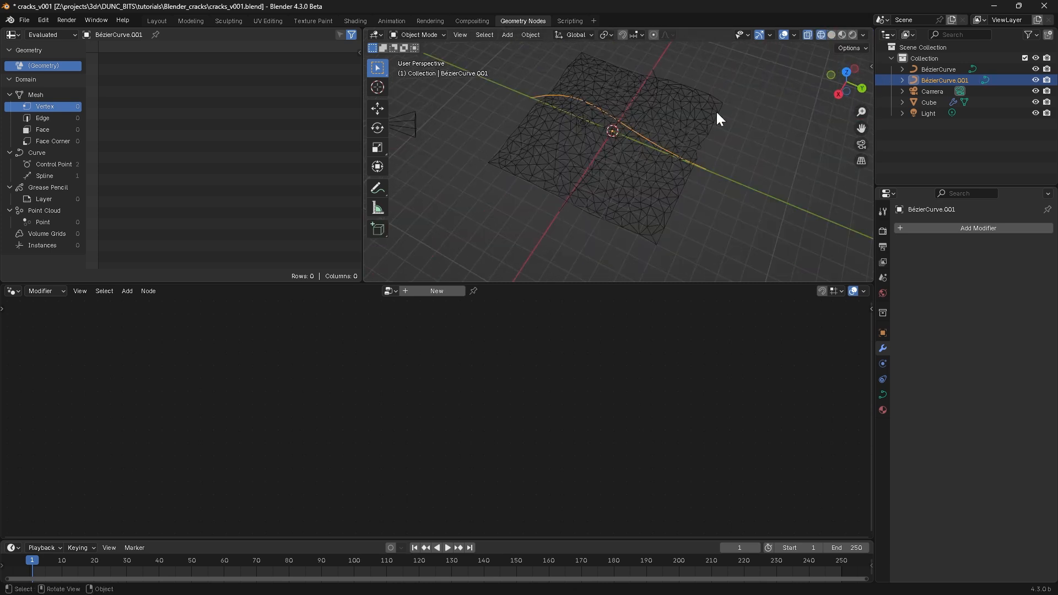
middle_drag(640, 207, 584, 157)
shift+click(938, 69)
middle_click(625, 155)
key(m)
click(629, 160)
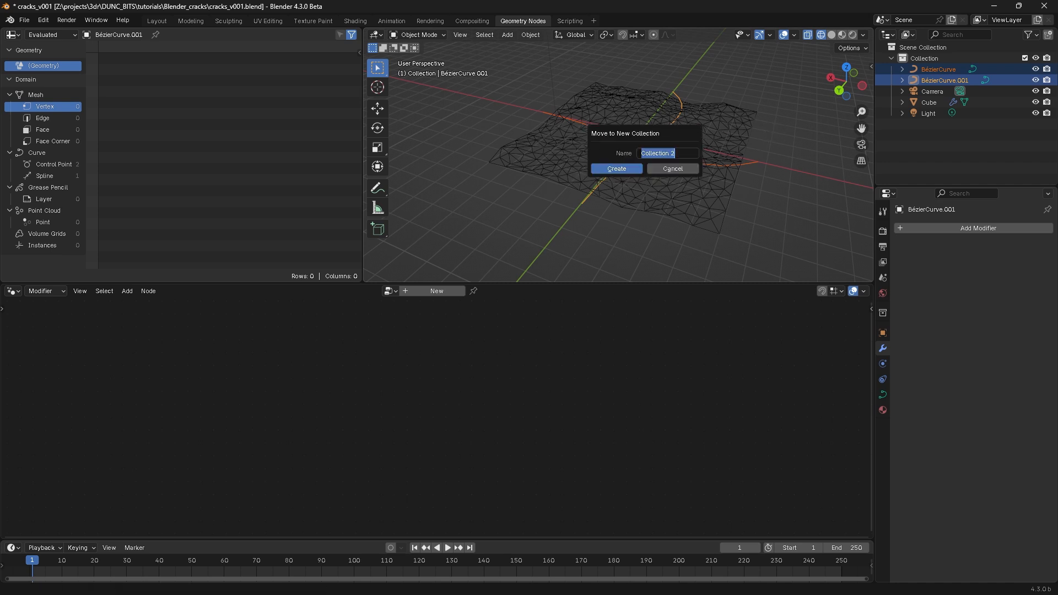
text(cracks)
key(Return)
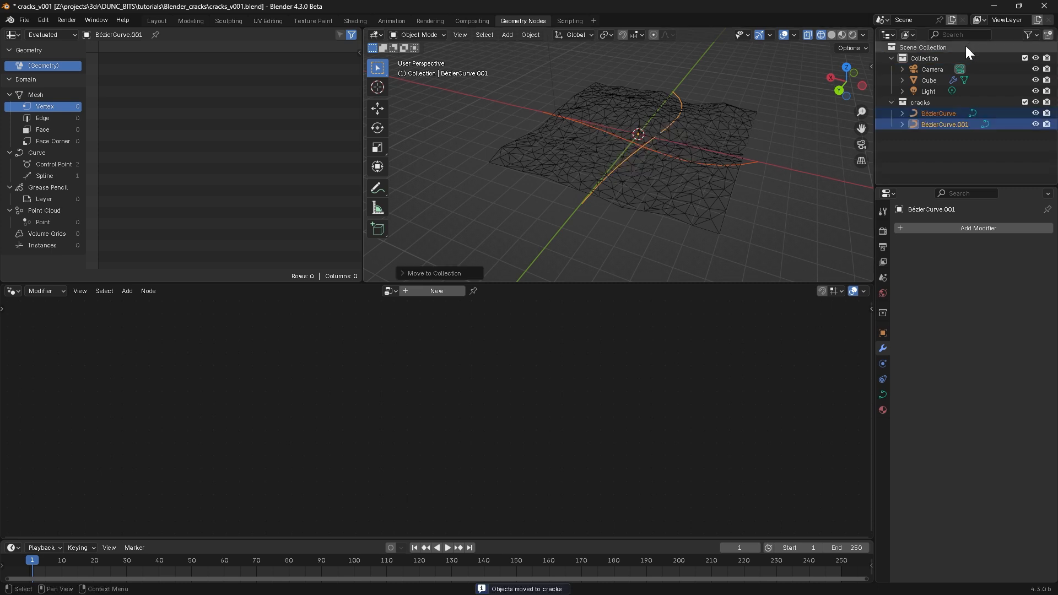
Step: Select the Cube and bring the cracks collection into its node tree as a Collection Info node below the terrain frame
click(928, 80)
drag(922, 102, 424, 507)
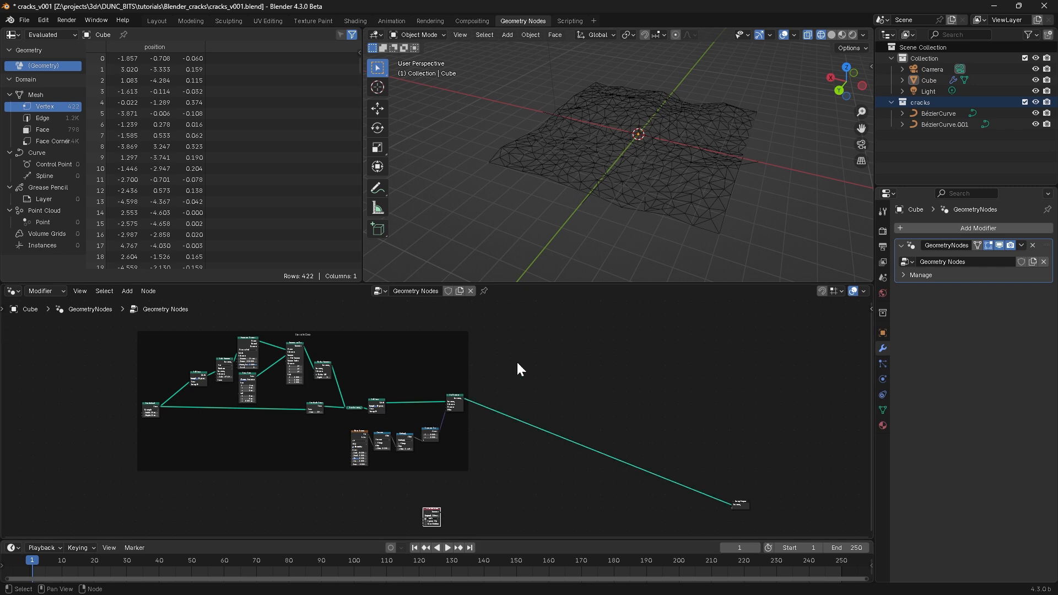
middle_drag(532, 426, 560, 375)
scroll(469, 432, up, 5)
middle_drag(470, 432, 535, 366)
drag(515, 412, 441, 433)
ctrl+middle_drag(442, 423, 567, 387)
middle_drag(559, 448, 355, 366)
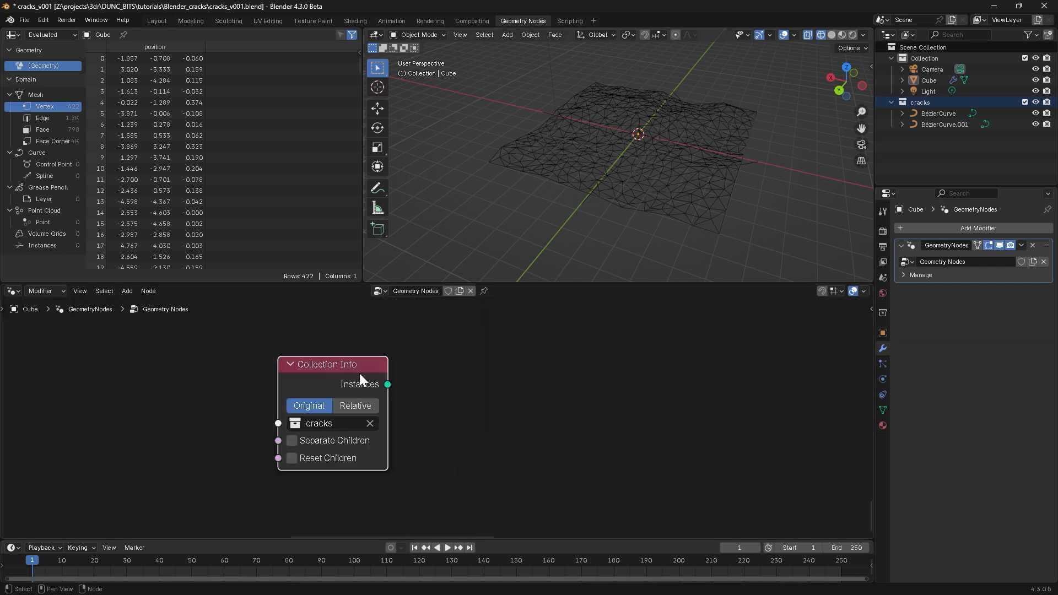
Step: Connect a Realize Instances node to the Collection Info's Instances output
drag(388, 384, 473, 395)
text(rea)
key(Return)
middle_drag(580, 168, 595, 187)
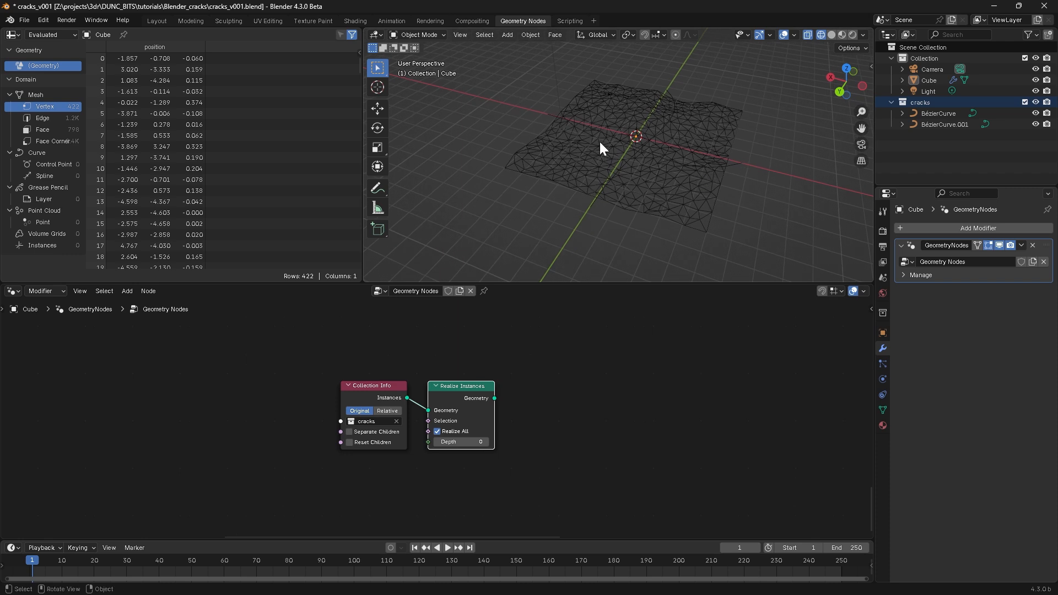
middle_drag(665, 144, 593, 172)
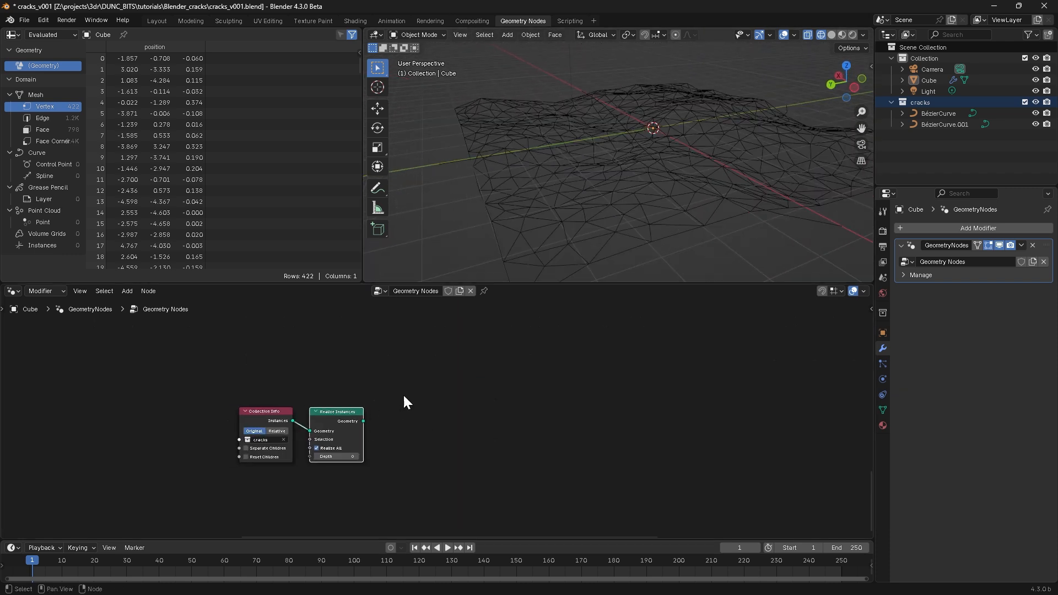
middle_drag(570, 160, 619, 198)
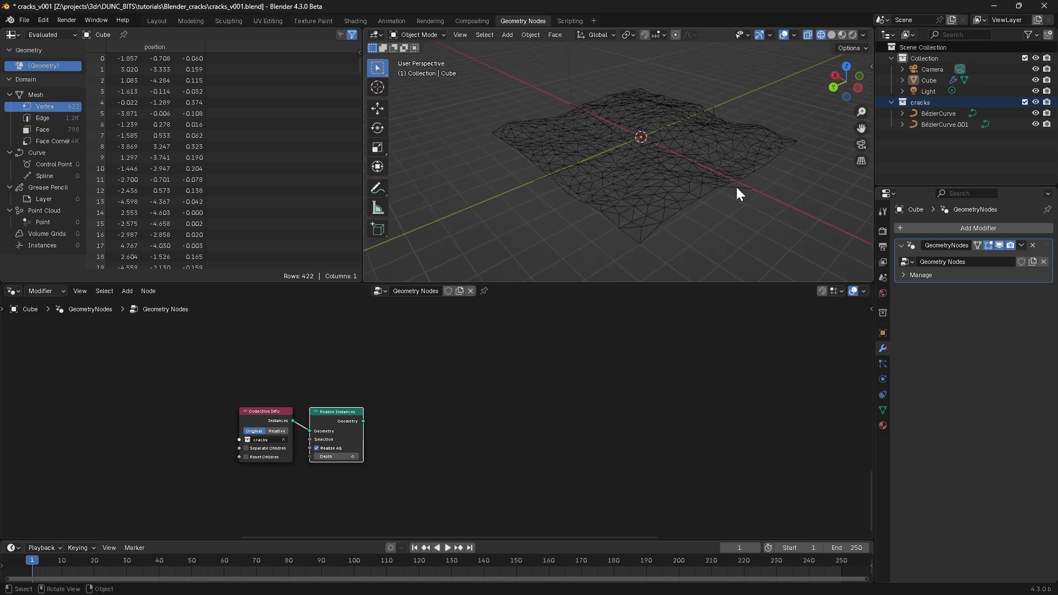
Step: Add a Resample Curve node after Realize Instances and set its mode to Length
drag(364, 421, 418, 421)
text(res)
key(Return)
click(434, 432)
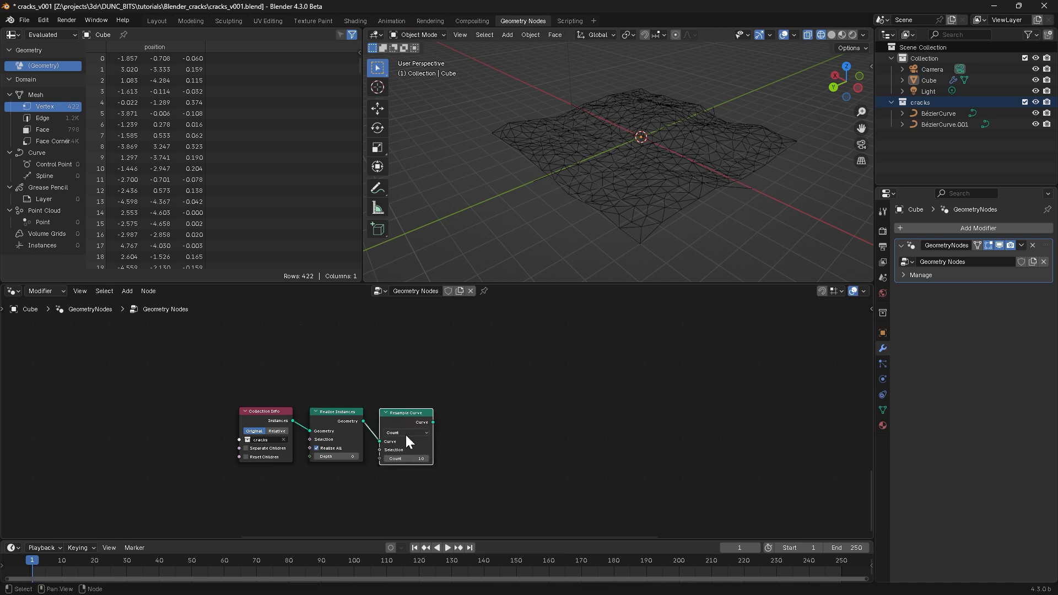
Step: Add a Set Position node after Resample Curve and connect the resampled curve to its Geometry input
scroll(479, 429, down, 2)
middle_drag(499, 367, 406, 401)
scroll(408, 365, up, 2)
key(shift+a)
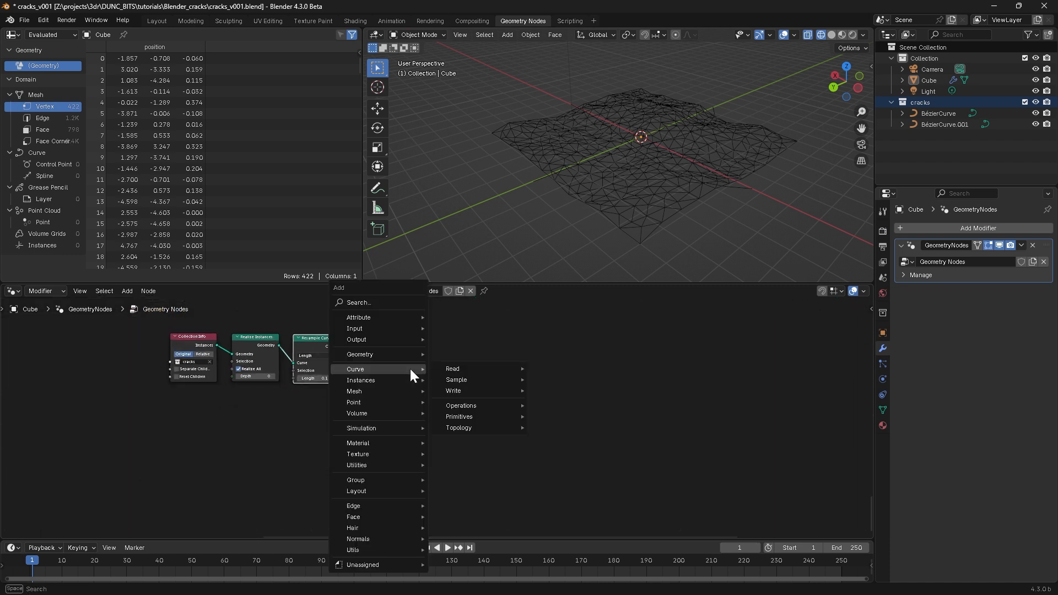
text(setpo)
key(Return)
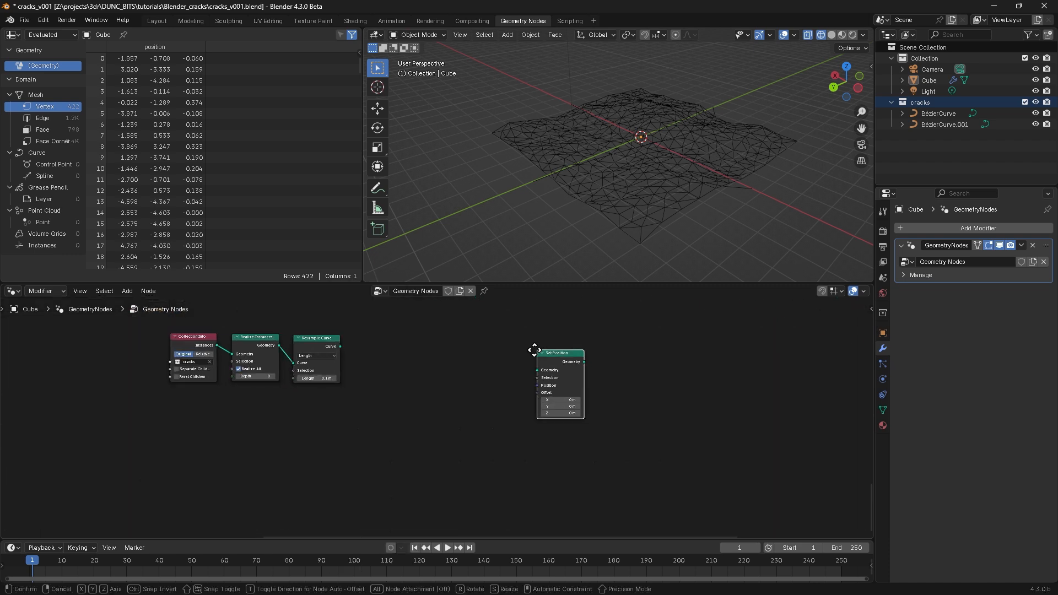
click(434, 338)
drag(340, 346, 432, 353)
Step: Add a Raycast node that takes the terrain's displaced Set Position geometry as its Target Geometry
middle_drag(499, 366, 461, 382)
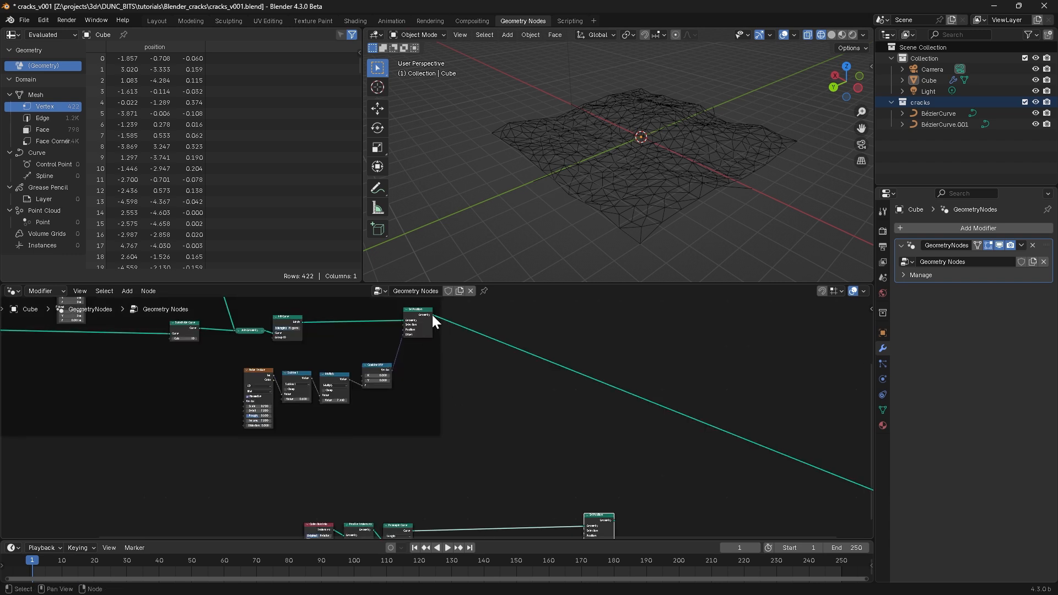
drag(432, 313, 510, 395)
text(ray)
key(Return)
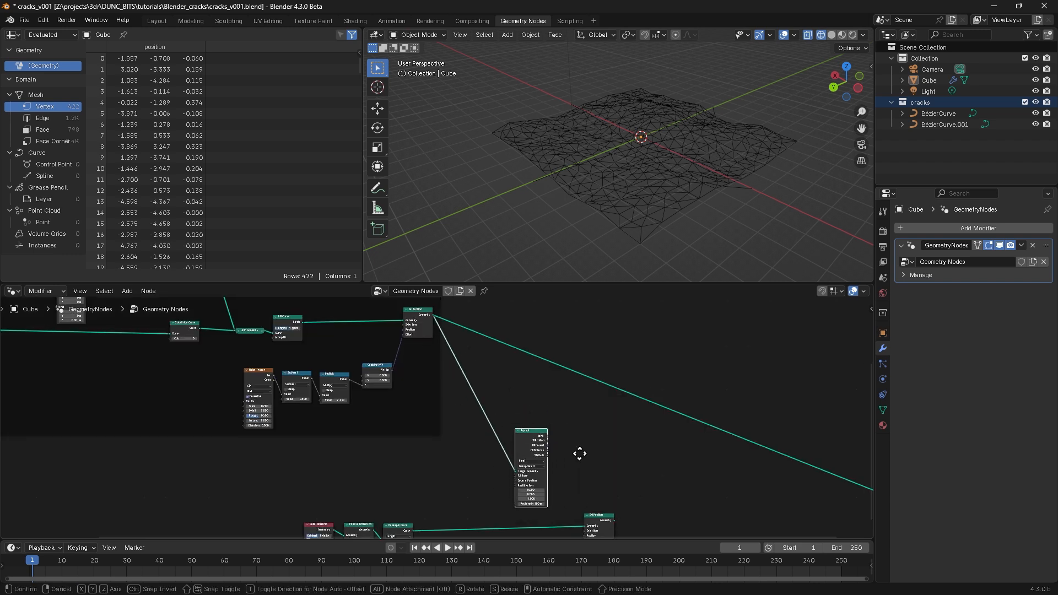
click(584, 456)
Step: Add a Position node between the Raycast node and the cracks curve chain
scroll(496, 545, up, 3)
key(shift+a)
text(pos)
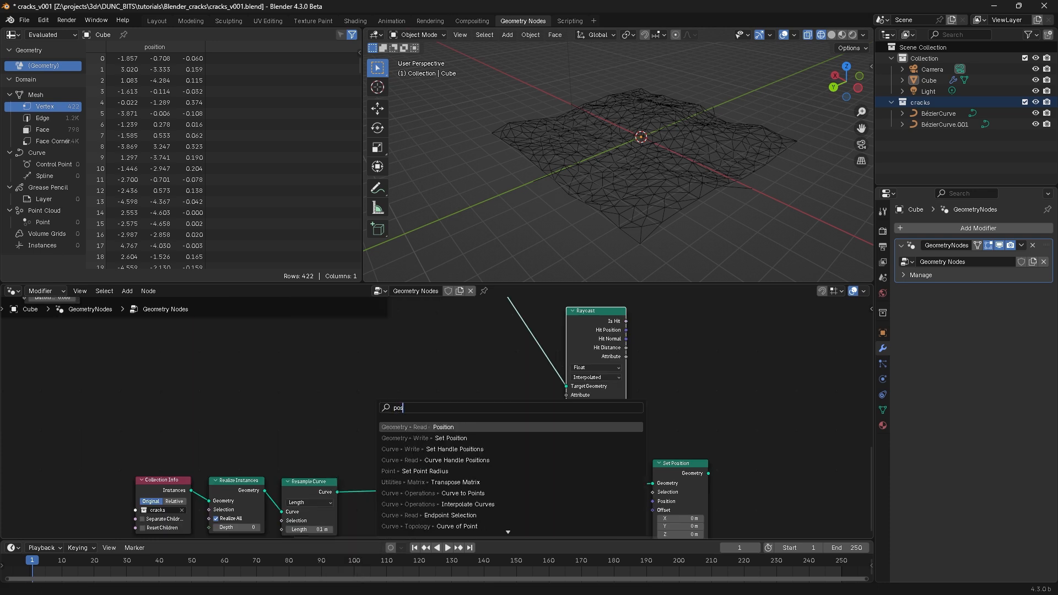
key(Return)
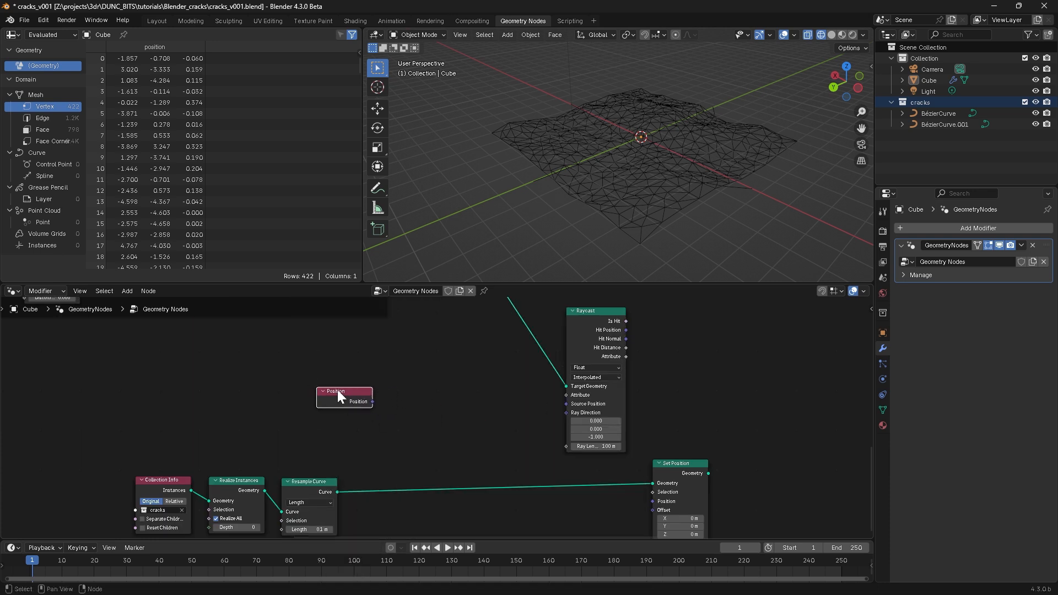
click(307, 368)
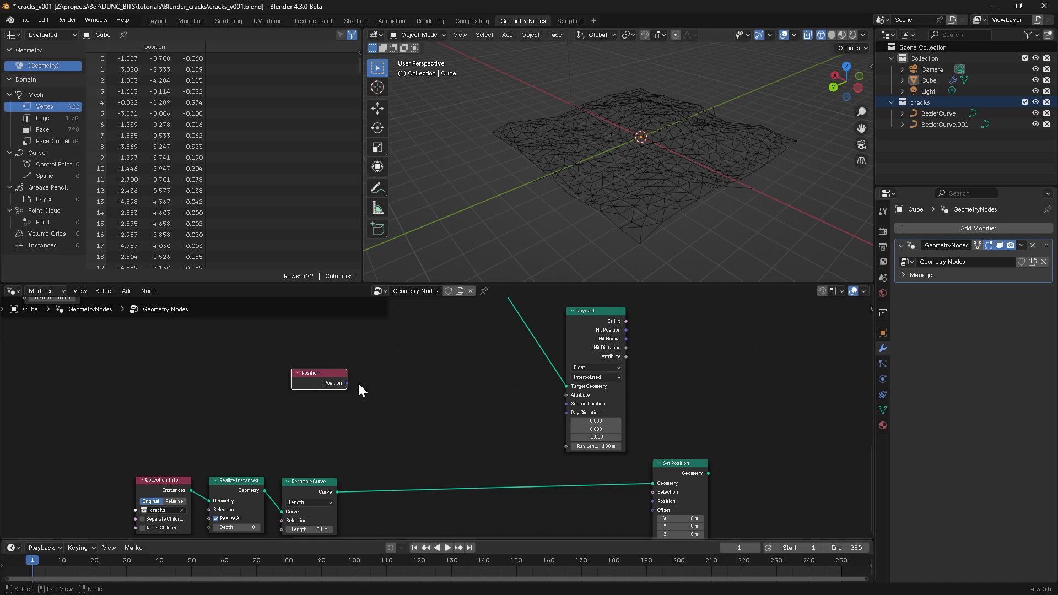
Step: Feed the Position into a vector Add node with a Z offset of 50 and connect the sum to Raycast's Source Position
drag(347, 381, 413, 391)
text(add)
key(Return)
click(374, 379)
click(381, 429)
text(50)
key(Return)
drag(410, 375, 565, 404)
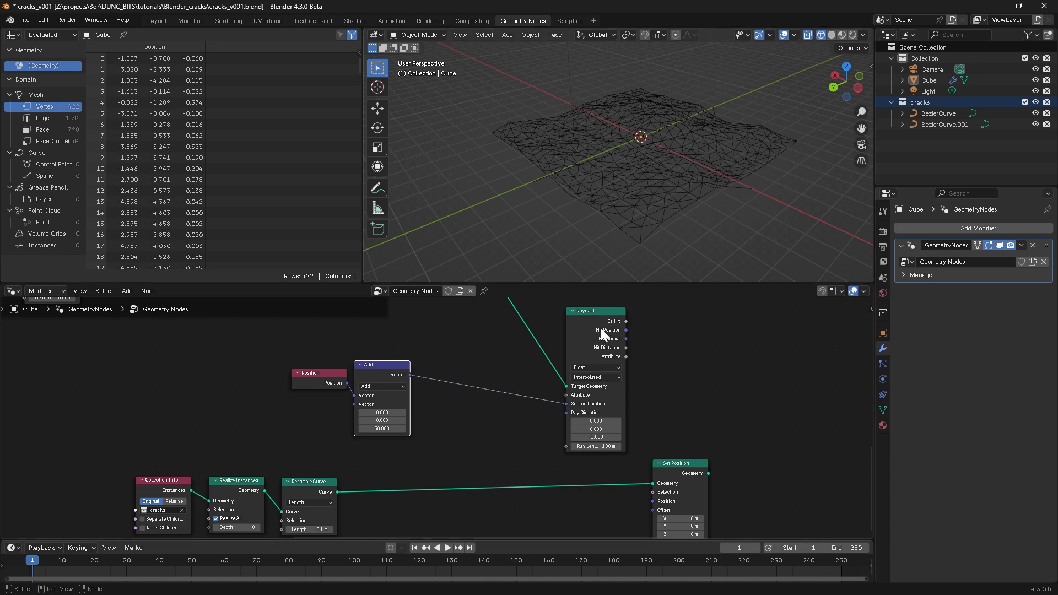
Step: Move the curve's Set Position node farther from Raycast and connect Is Hit to its Selection input
scroll(668, 459, down, 1)
middle_drag(667, 458, 536, 435)
click(547, 441)
drag(547, 442, 657, 451)
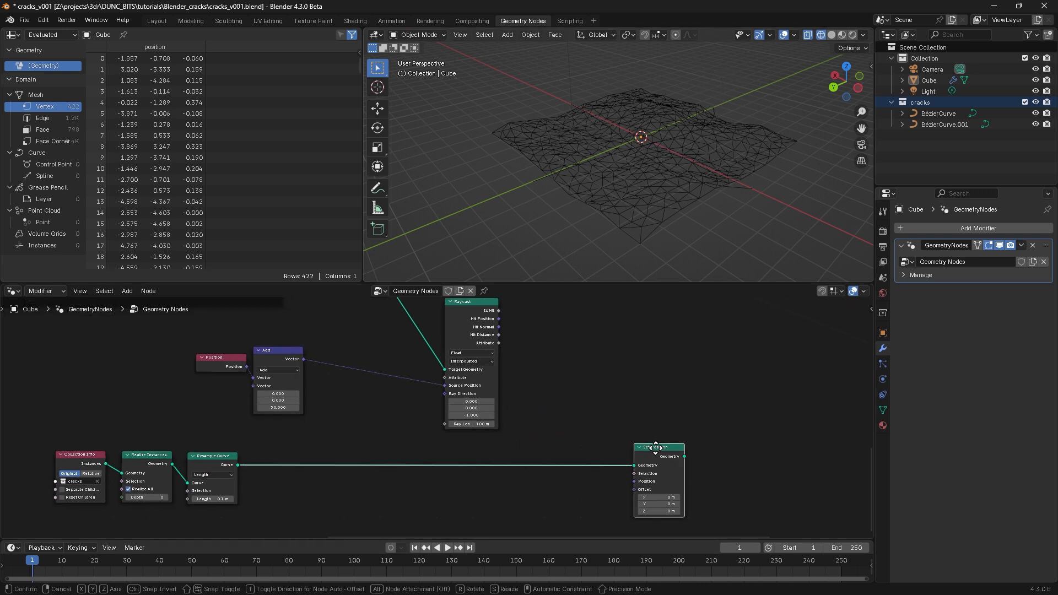
scroll(496, 380, up, 1)
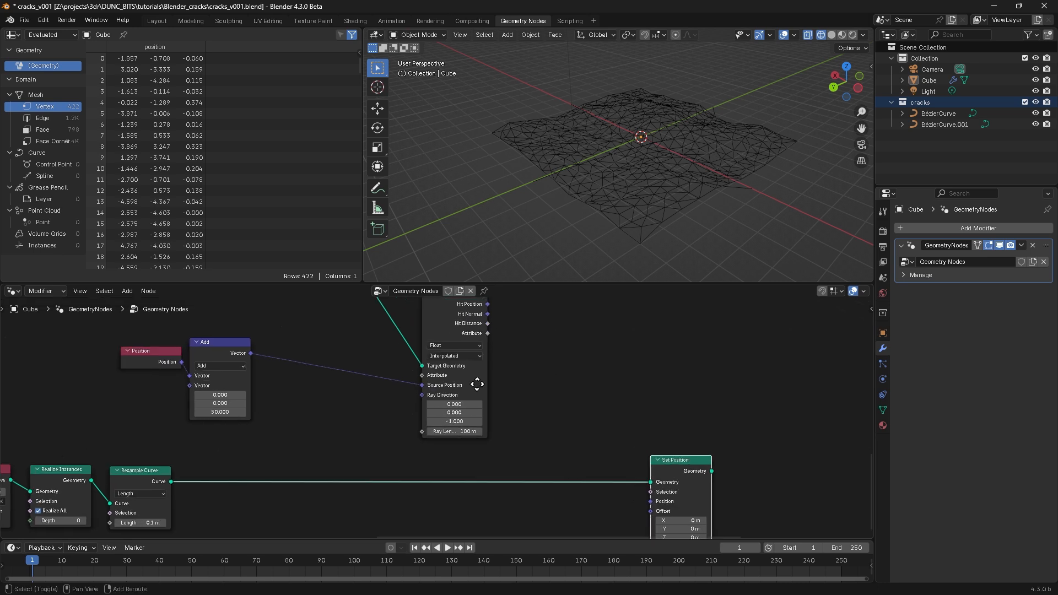
middle_drag(475, 390, 413, 416)
drag(401, 320, 612, 489)
Step: Connect Raycast's Hit Position output to the Position input of the curve's Set Position node
scroll(503, 457, down, 1)
middle_drag(503, 456, 522, 452)
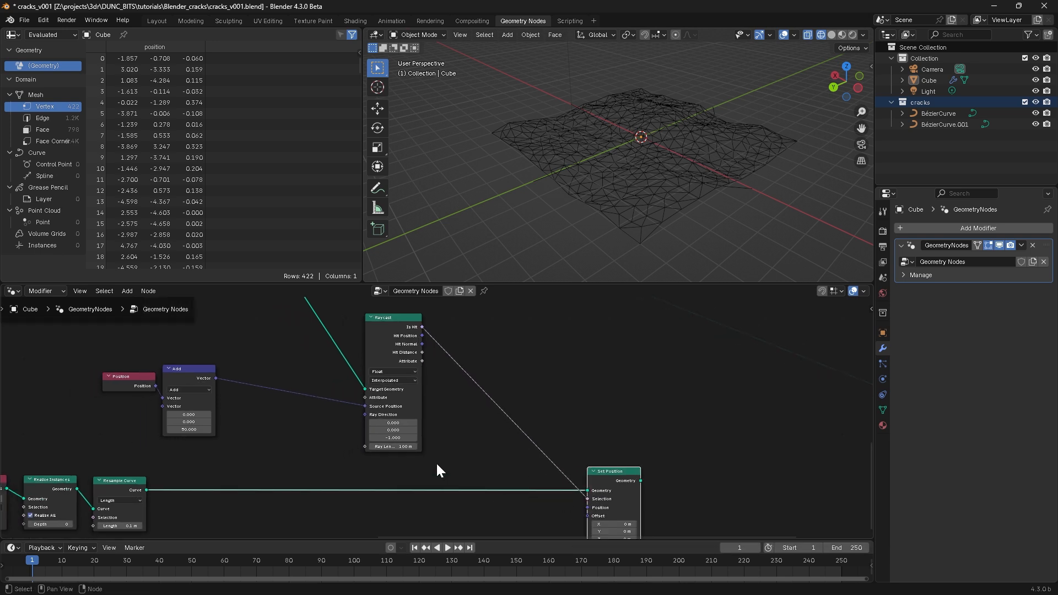
scroll(457, 401, down, 1)
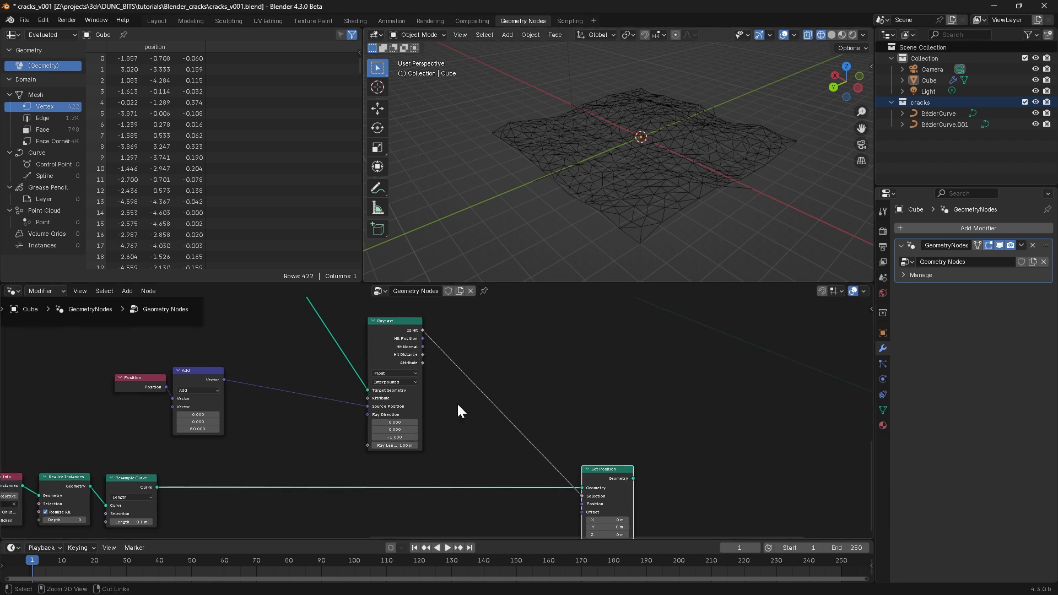
middle_drag(457, 402, 435, 384)
drag(397, 319, 553, 477)
Step: Preview the curve's Set Position output and examine from a lower angle how the curves sit on the terrain
middle_drag(521, 439, 414, 423)
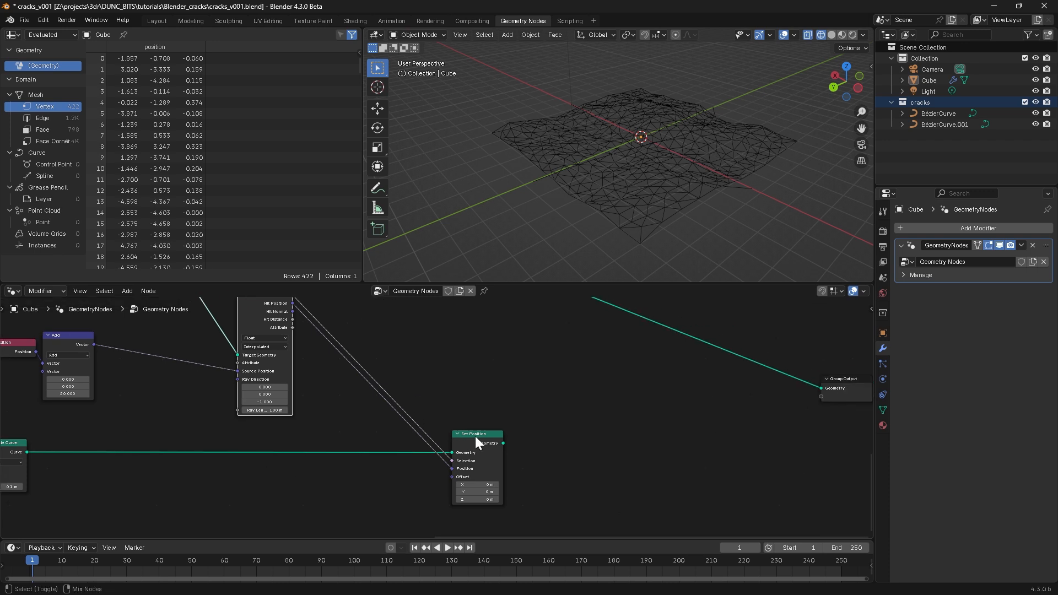
ctrl+shift+click(475, 435)
middle_drag(585, 144, 676, 148)
click(685, 142)
middle_drag(623, 179, 574, 144)
mouse_move(703, 163)
middle_down()
mouse_move(639, 157)
mouse_move(692, 171)
middle_up()
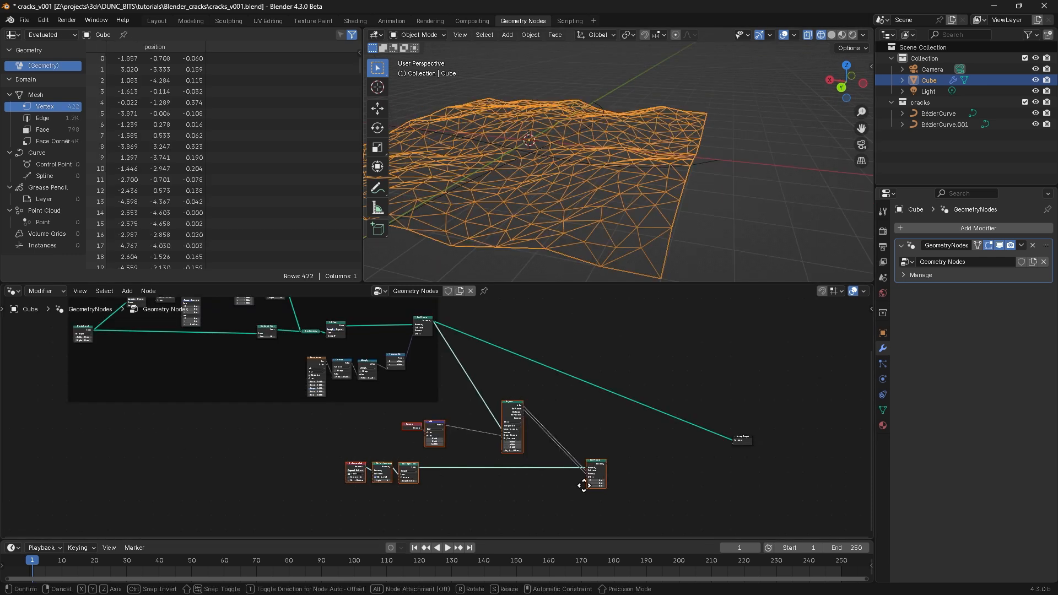
Step: Move the curve projection nodes clear of the terrain frame and group them in a frame labelled "Curves to Terrain"
drag(584, 483, 573, 510)
key(ctrl+j)
click(560, 437)
key(F2)
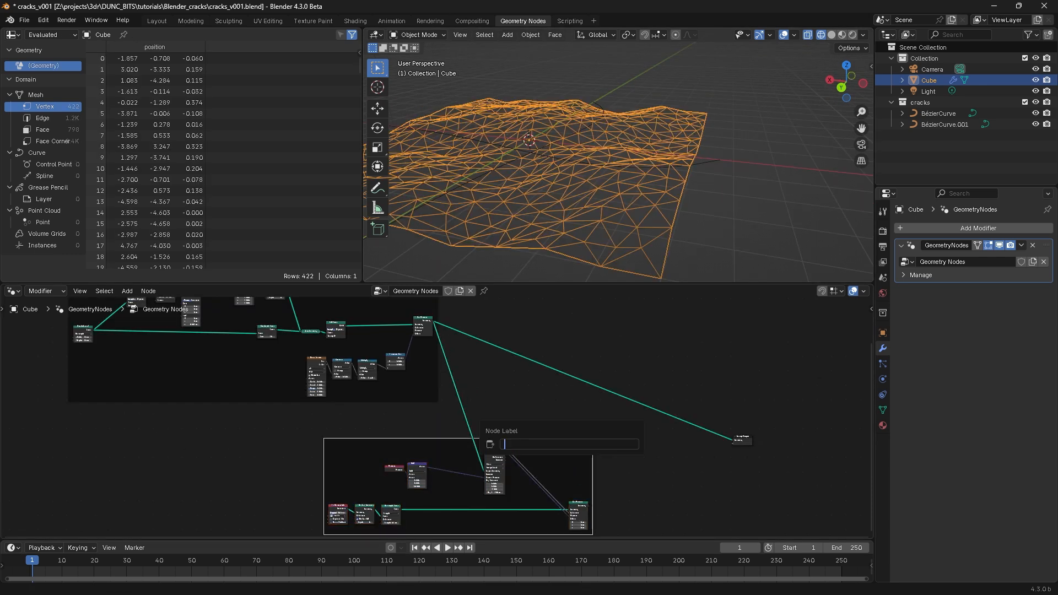
text(Curves to Terrain)
key(Return)
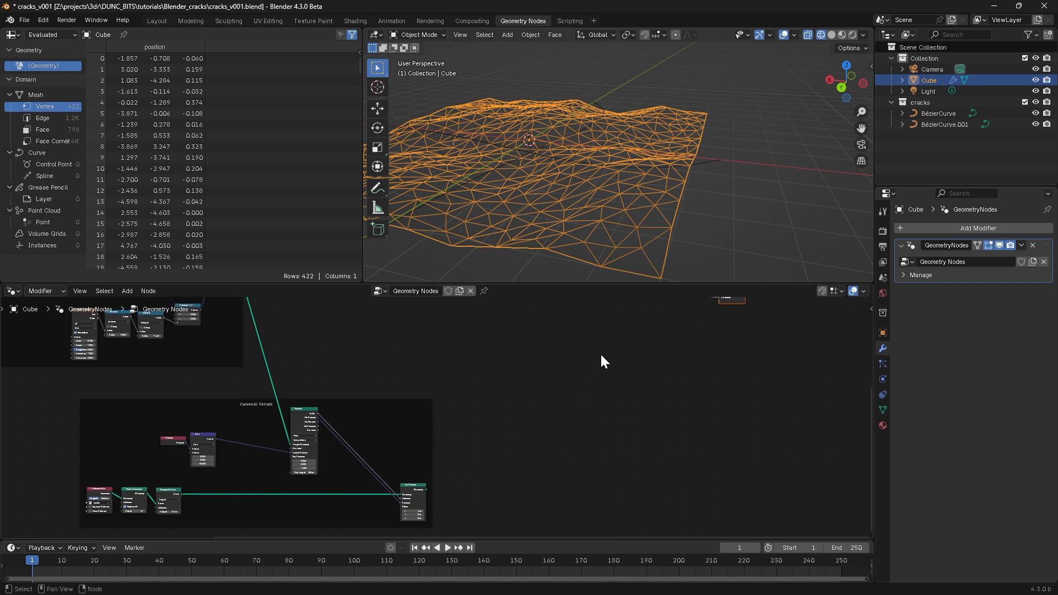
Step: Enlarge the node editor, add a For Each Element zone beside the Curves to Terrain frame and spread its two end nodes apart
drag(571, 285, 571, 205)
middle_drag(650, 142, 678, 167)
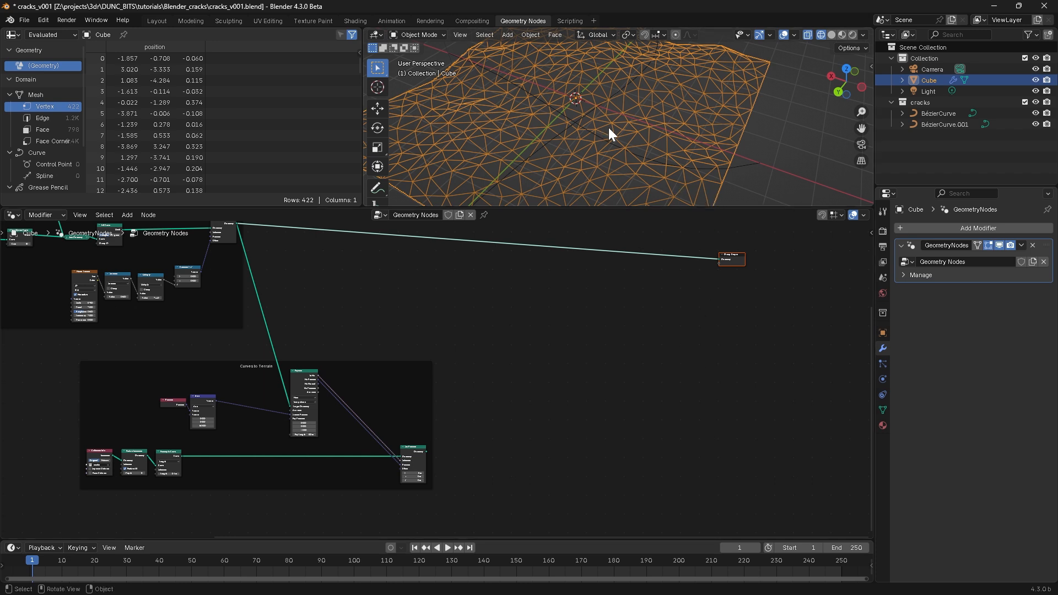
scroll(417, 294, up, 3)
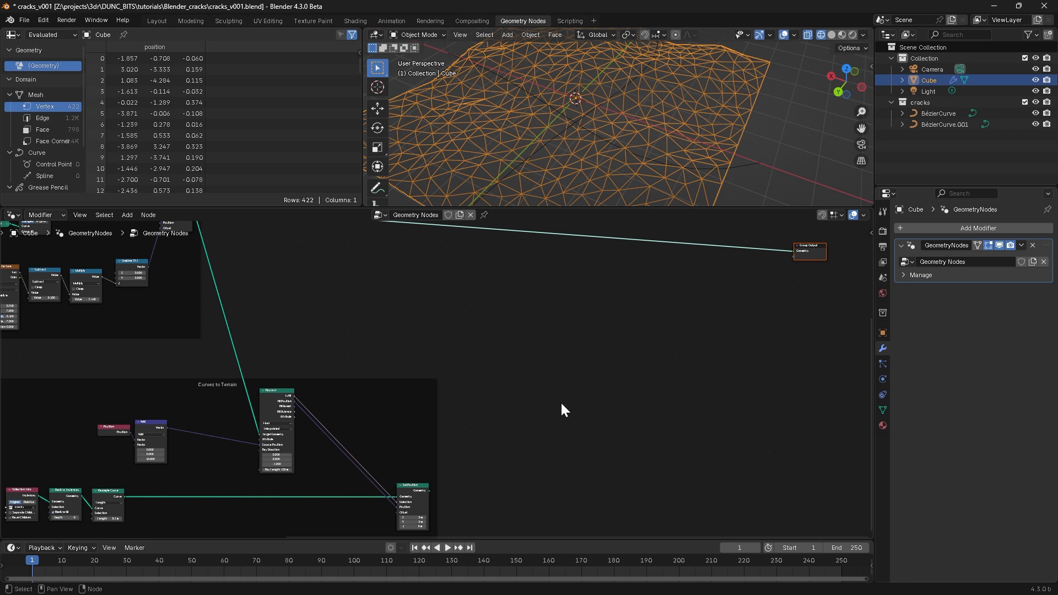
middle_drag(572, 402, 519, 368)
key(shift+a)
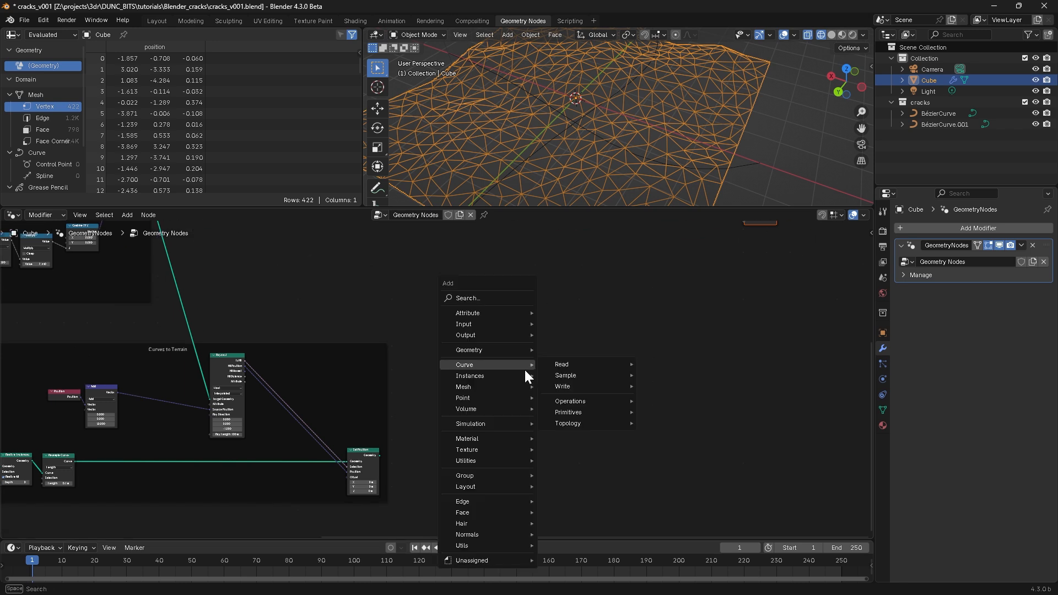
text(for each)
key(Return)
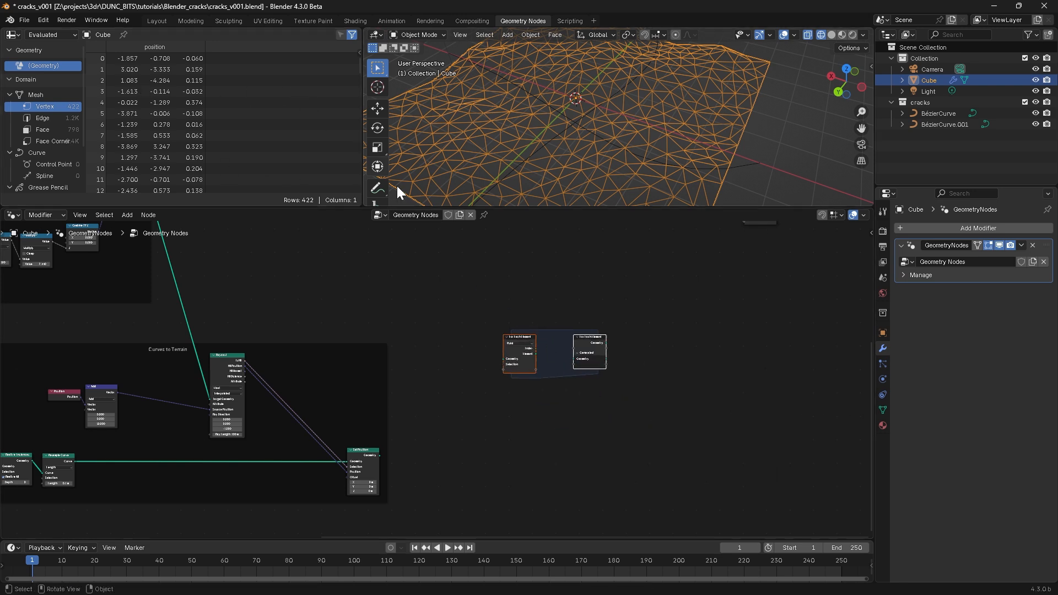
drag(590, 338, 799, 338)
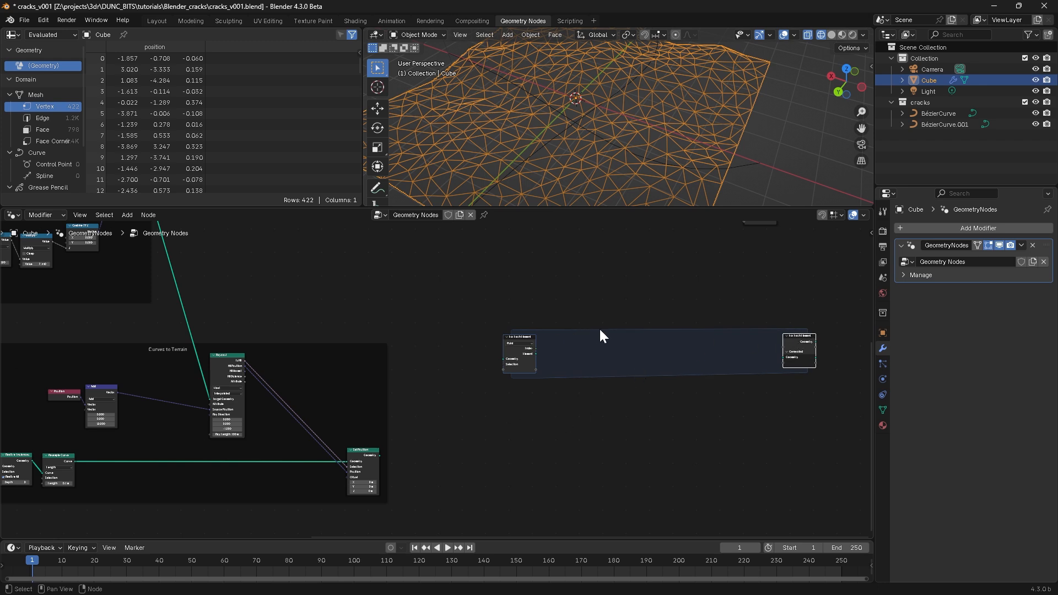
Step: Connect the projected curves' Set Position geometry to the For Each Element zone and set its domain to Spline
middle_drag(545, 354, 430, 380)
scroll(430, 375, up, 5)
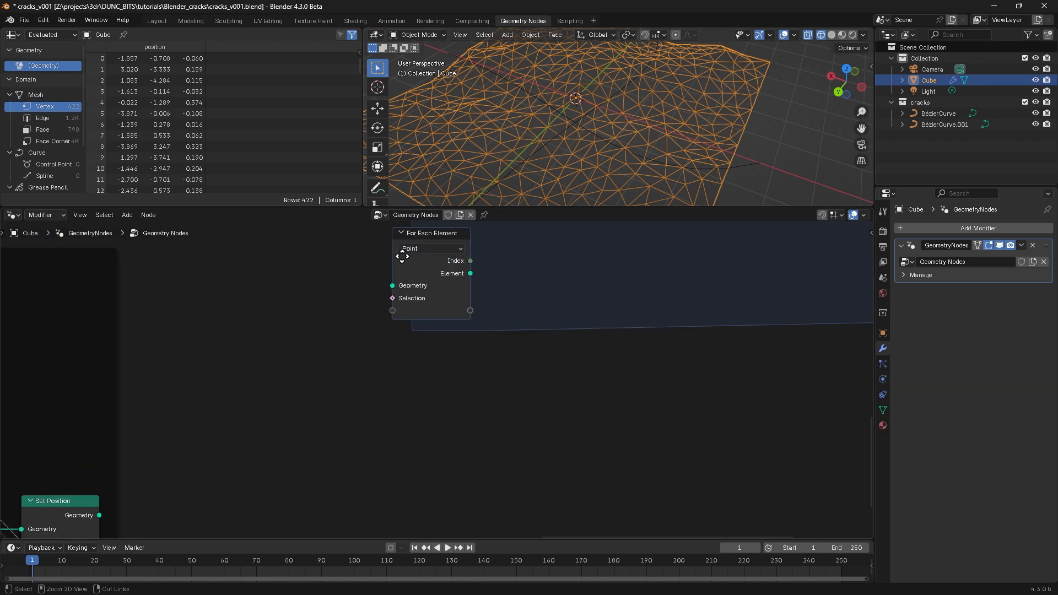
shift+middle_drag(402, 293, 402, 359)
ctrl+middle_drag(402, 359, 401, 371)
shift+middle_drag(323, 372, 345, 393)
drag(196, 494, 412, 327)
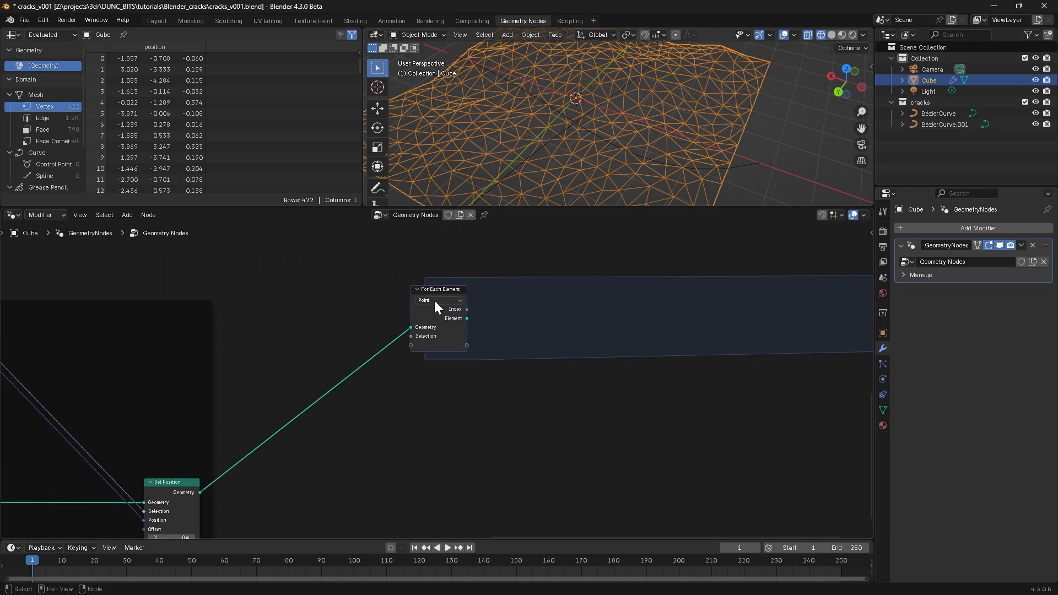
click(441, 300)
click(434, 355)
Step: Add a Sample Curve node fed by the zone's Element output and duplicate it with the copy's Factor set to 1
shift+middle_drag(567, 337, 332, 354)
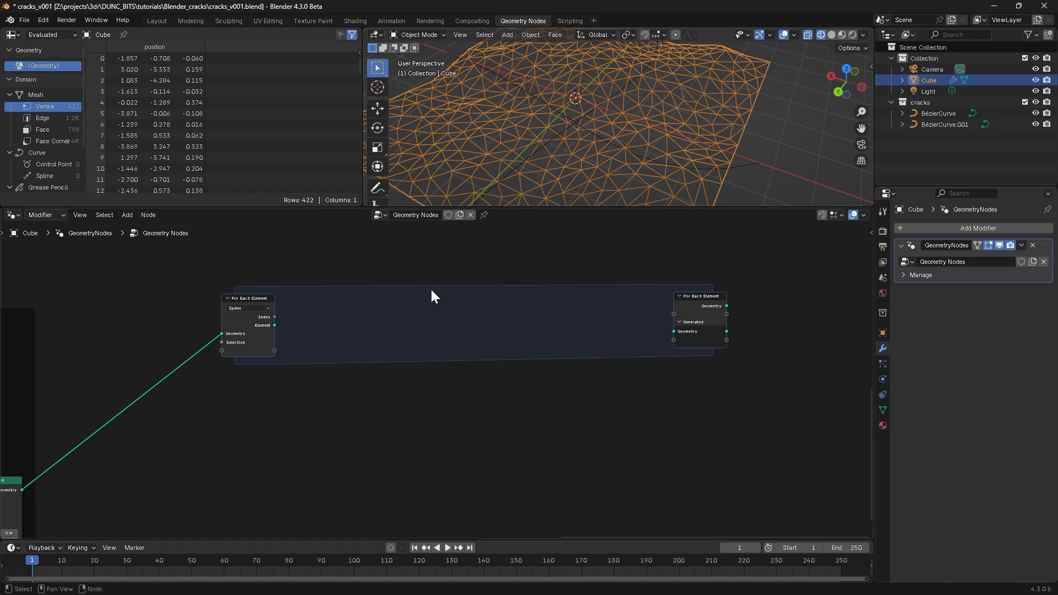
ctrl+middle_drag(325, 381, 284, 370)
drag(172, 334, 273, 335)
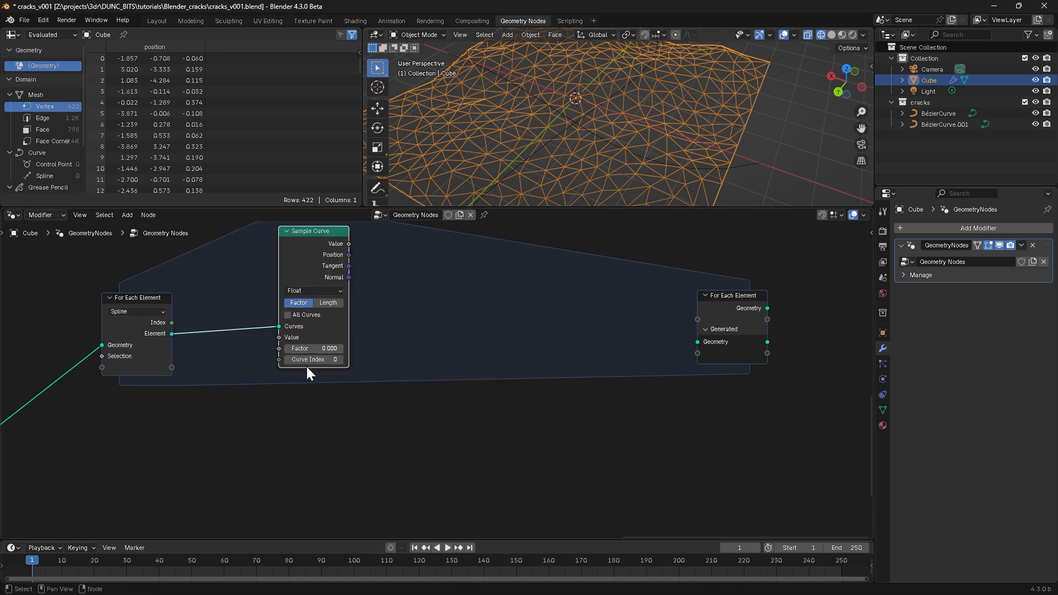
key(ctrl+shift+d)
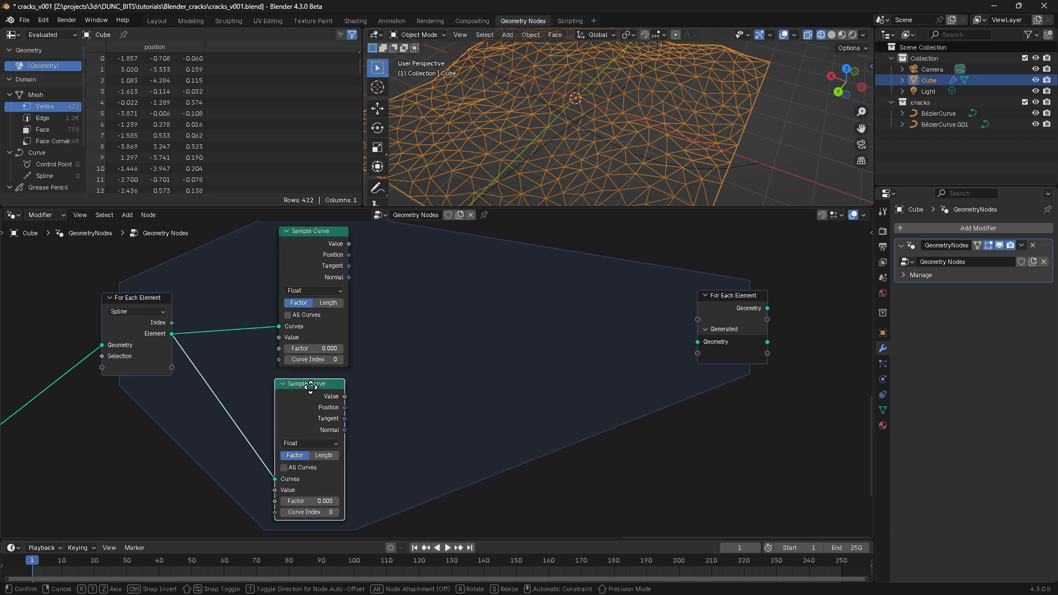
click(301, 504)
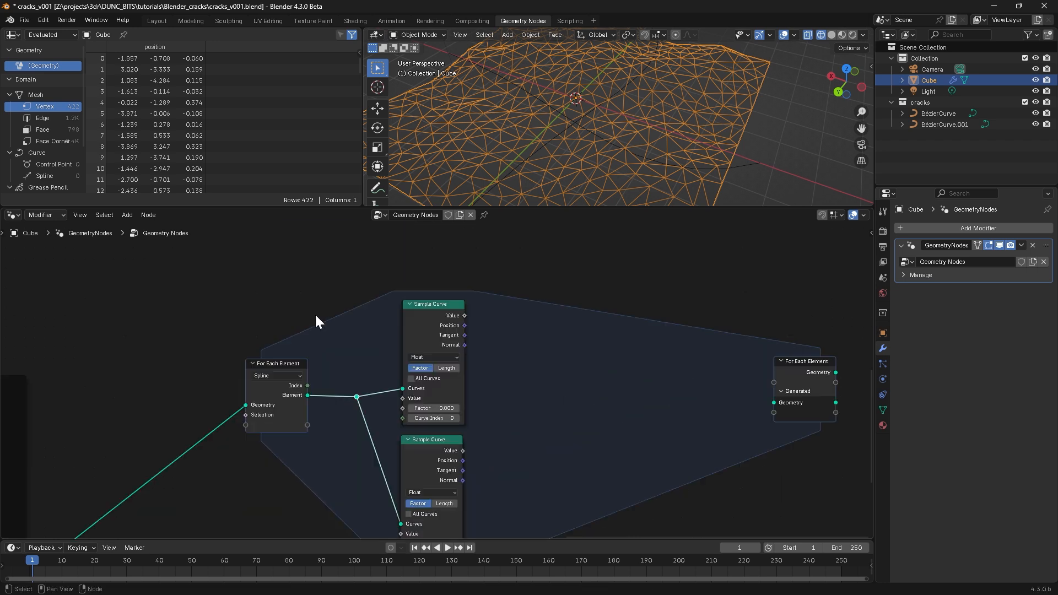
Step: Add a Sample Nearest node above the zone, with the terrain geometry connected to its Geometry input
middle_drag(310, 312, 373, 349)
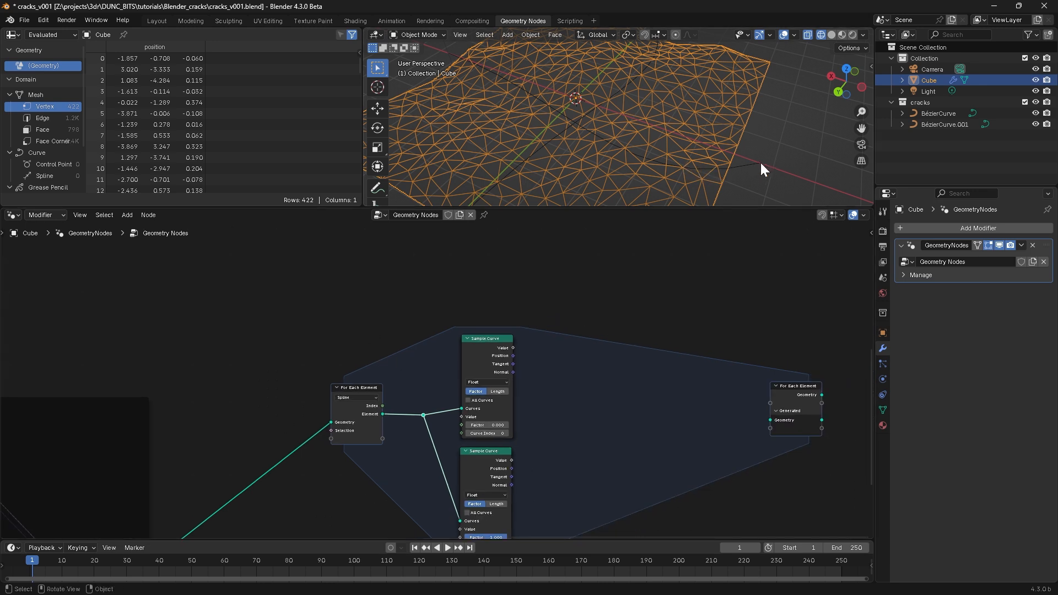
ctrl+middle_drag(342, 319, 331, 375)
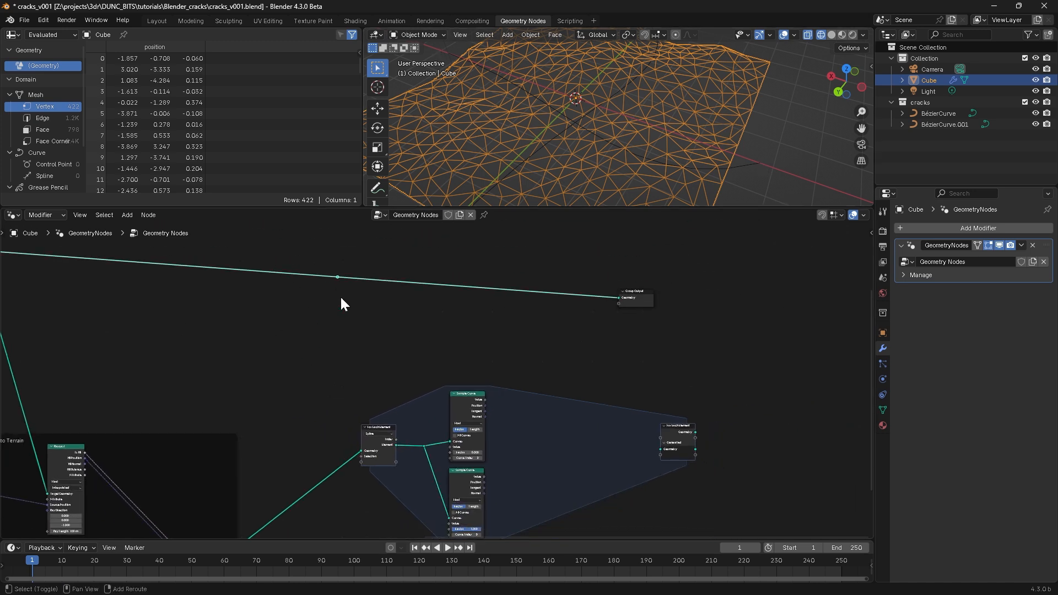
key(shift+a)
text(sampl)
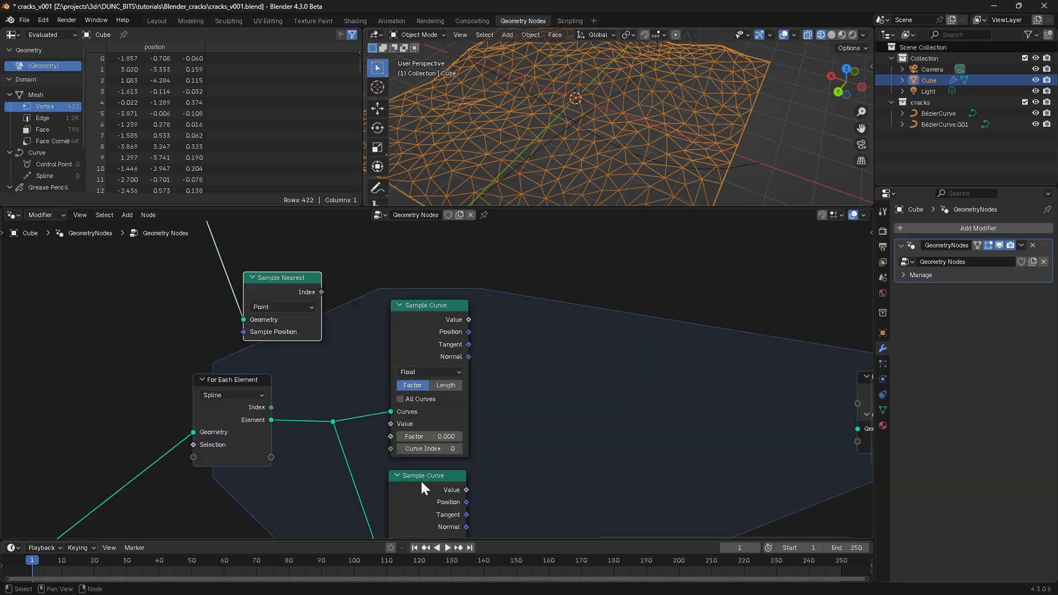
Step: Set both Sample Curve nodes to Integer and connect the Sample Nearest Index to their Value inputs
click(421, 371)
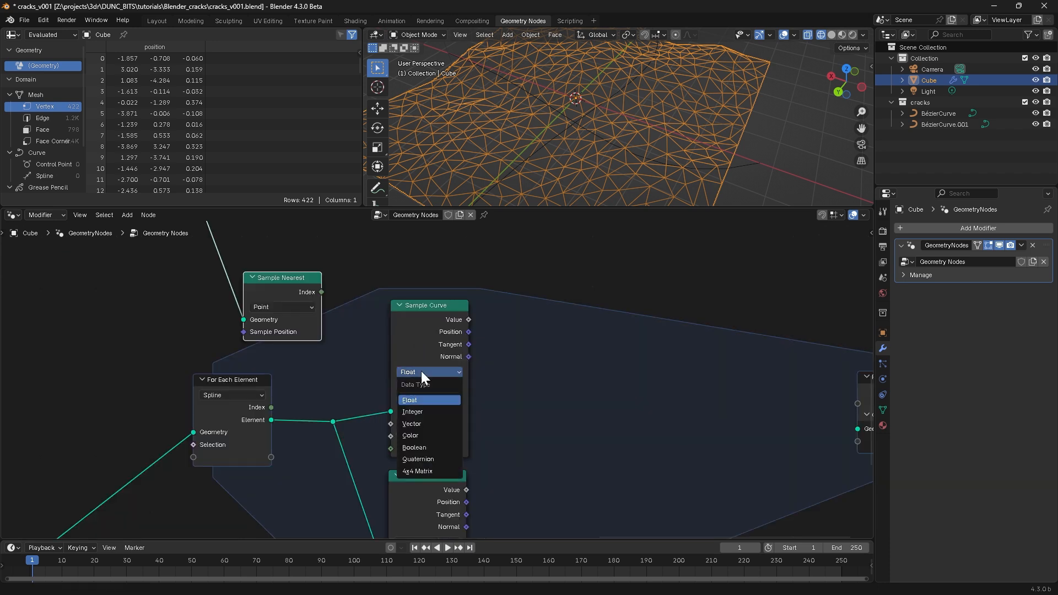
click(419, 411)
drag(324, 293, 390, 425)
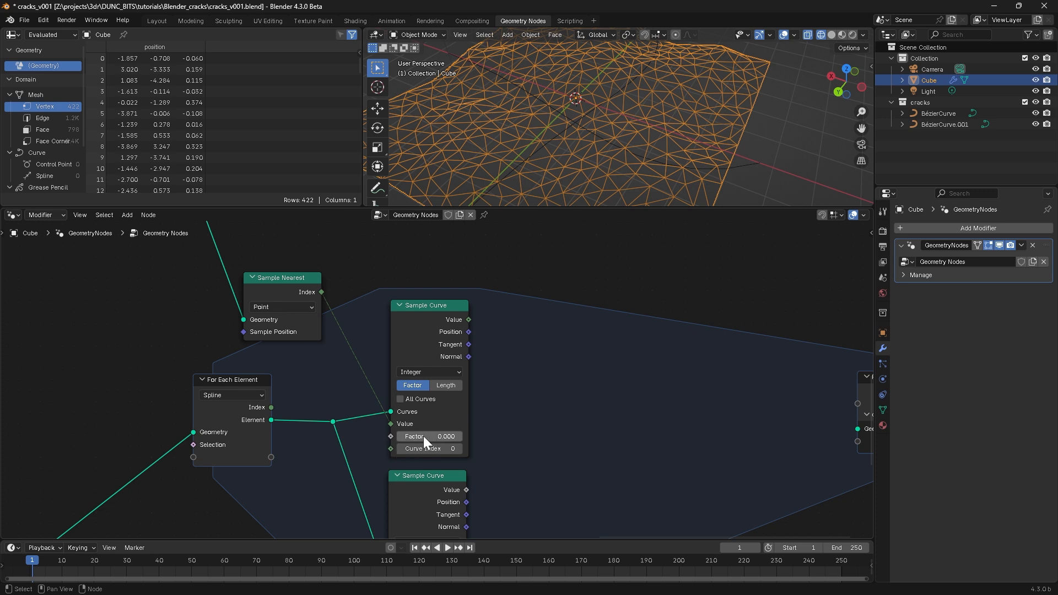
scroll(325, 298, down, 2)
drag(324, 295, 348, 482)
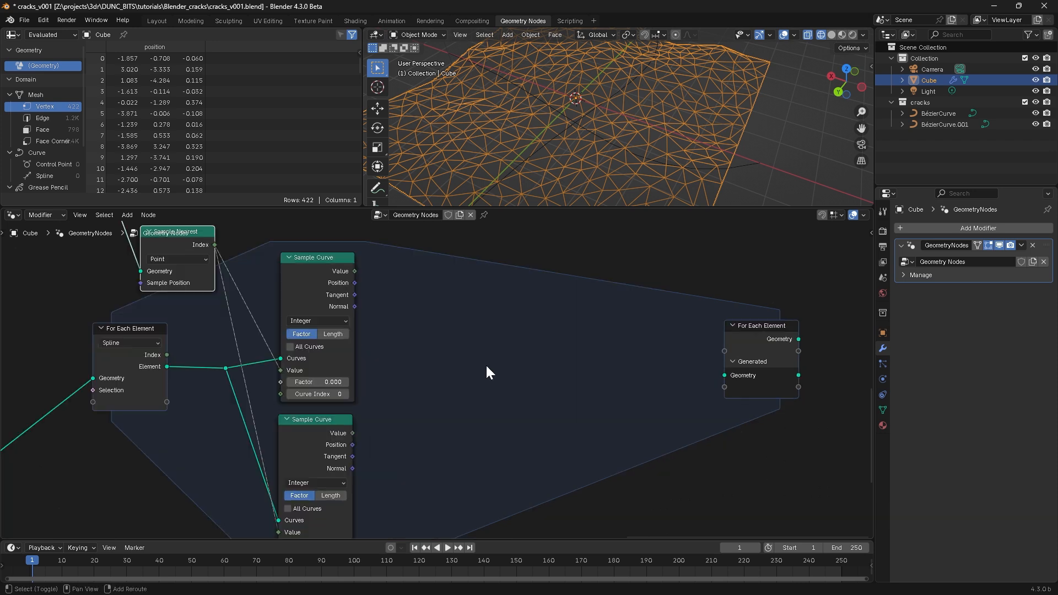
Step: Add a Shortest Edge Paths node inside the For Each Element zone, beside the Sample Curve nodes
key(shift+a)
text(sh)
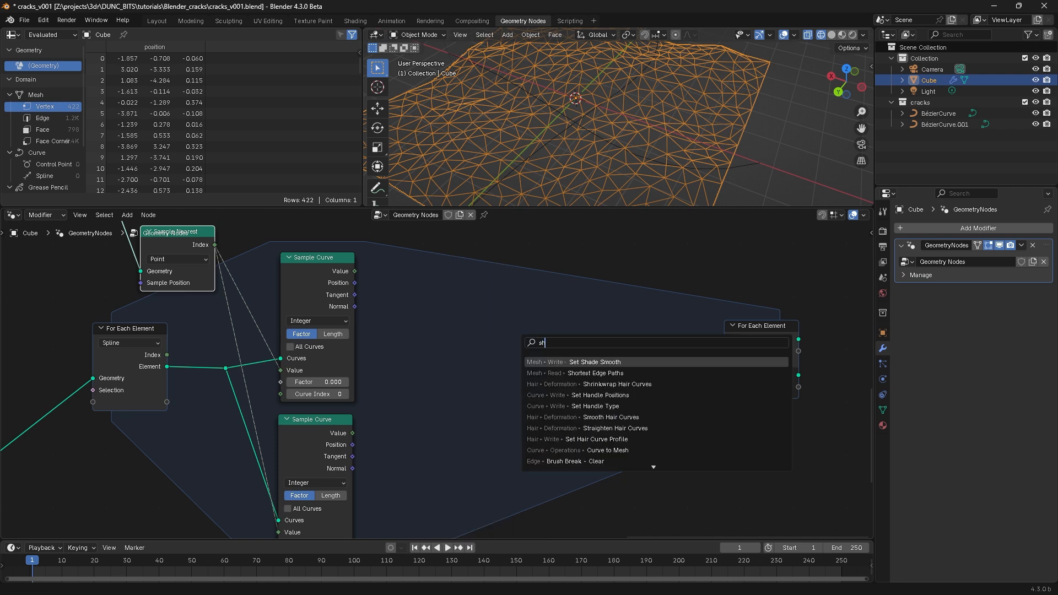
text(or)
key(Return)
click(524, 380)
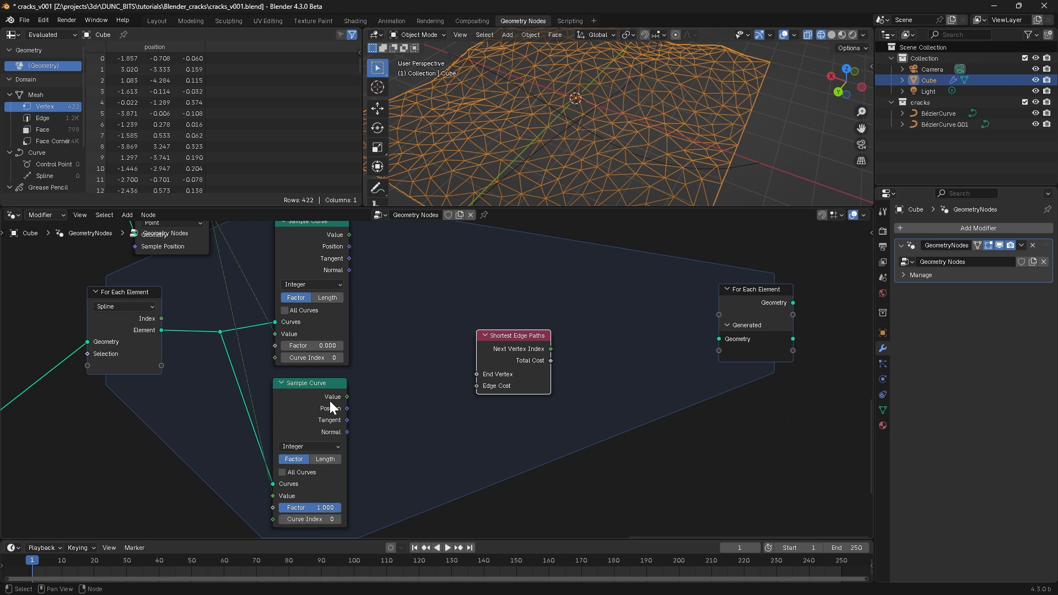
Step: Add an integer Equal node comparing the lower Sample Curve Value with an Index node, and connect its Result to Shortest Edge Paths End Vertex
text(eq)
drag(348, 397, 376, 483)
key(Return)
click(424, 388)
text(in)
key(Return)
click(403, 455)
drag(453, 381, 487, 375)
Step: Add an Edge Paths to Curves node after Shortest Edge Paths and route the terrain geometry through a reroute into its Mesh input
drag(508, 334, 600, 305)
text(edg)
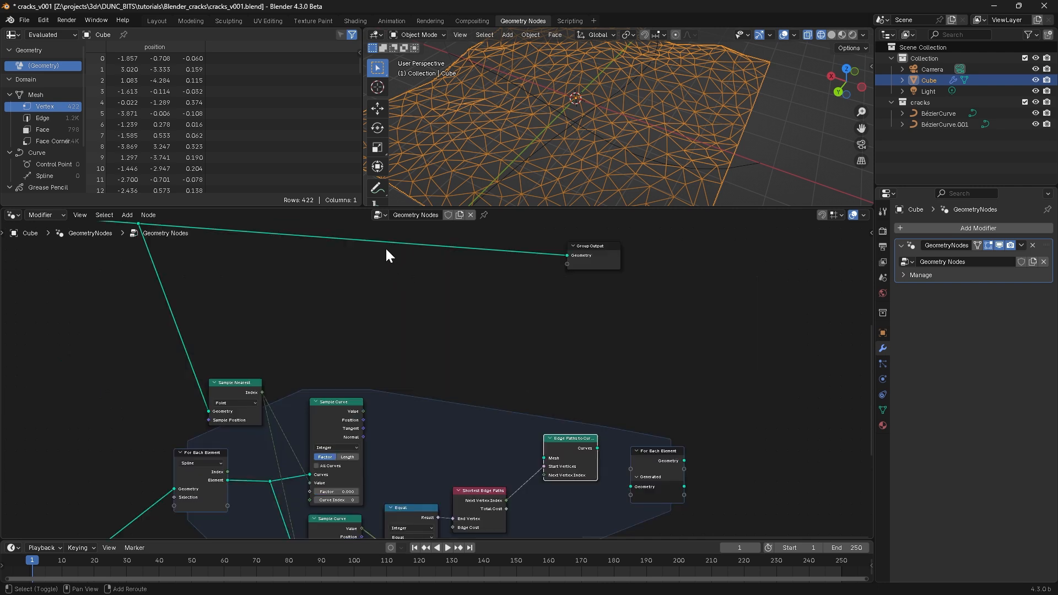
shift+right_drag(387, 232, 389, 268)
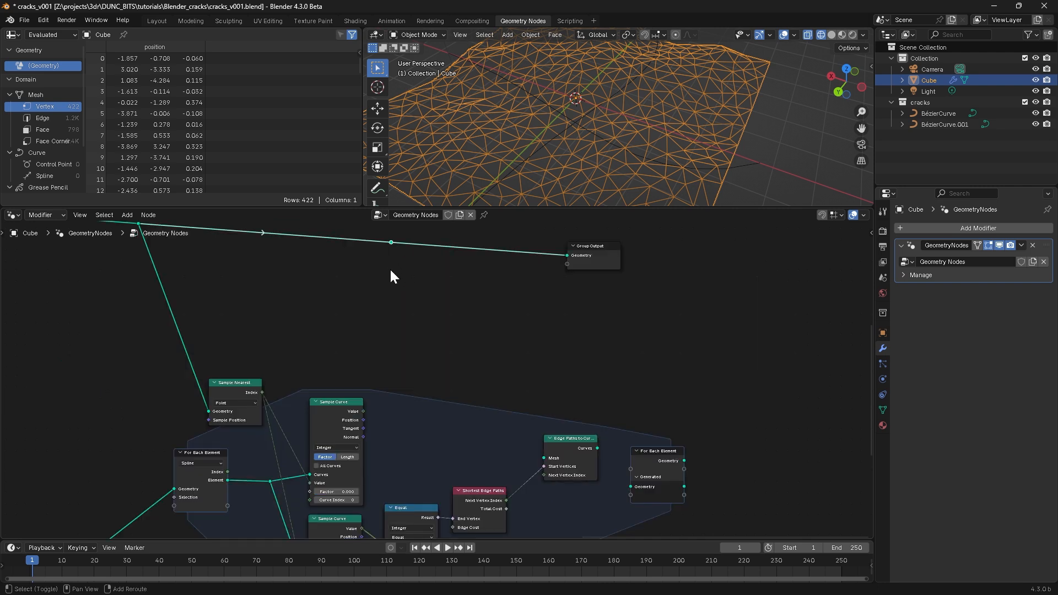
drag(391, 242, 544, 458)
scroll(545, 457, up, 2)
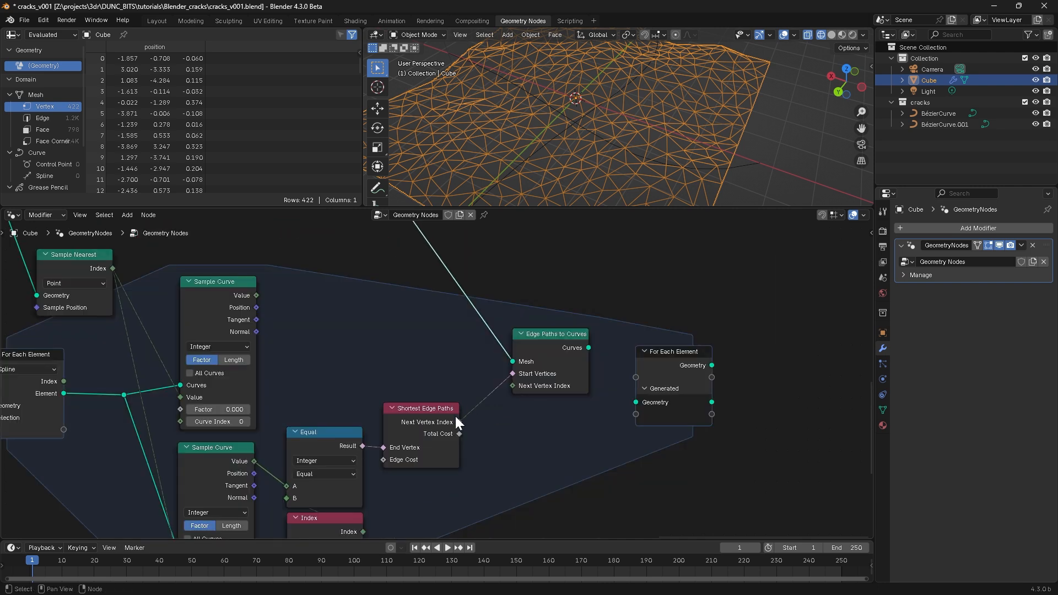
Step: Connect Shortest Edge Paths' Next Vertex Index to the matching Edge Paths to Curves input and cut the link into Start Vertices
drag(459, 421, 512, 386)
ctrl+right_drag(502, 374, 506, 379)
drag(554, 361, 551, 325)
Step: Duplicate the Equal and Index nodes, feed the copy from the upper Sample Curve Value, and connect its Result to Start Vertices
middle_drag(342, 393, 414, 352)
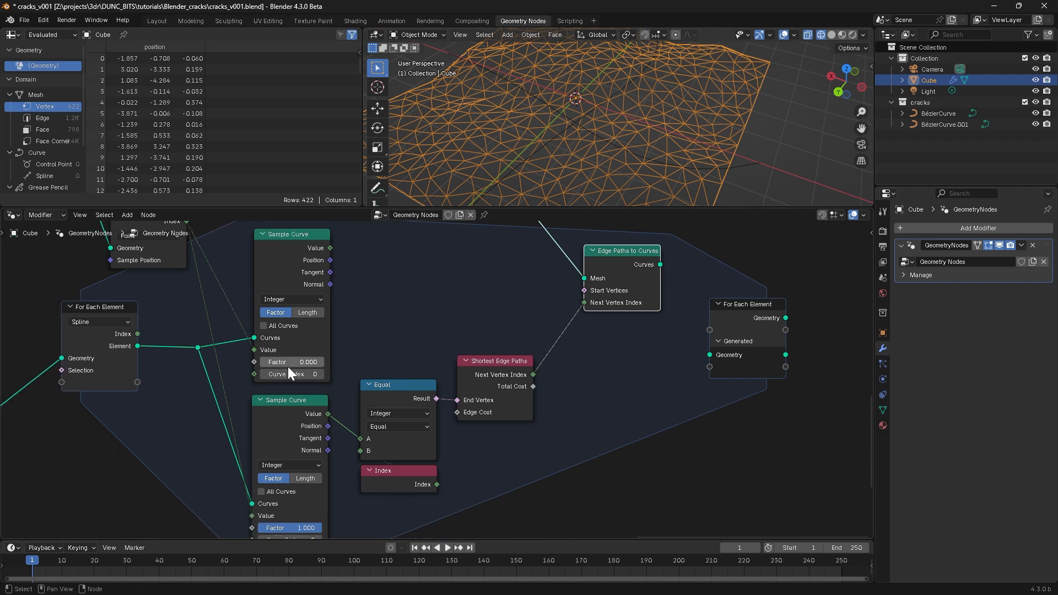
click(389, 473)
shift+click(395, 389)
key(shift+d)
click(408, 280)
drag(330, 249, 365, 291)
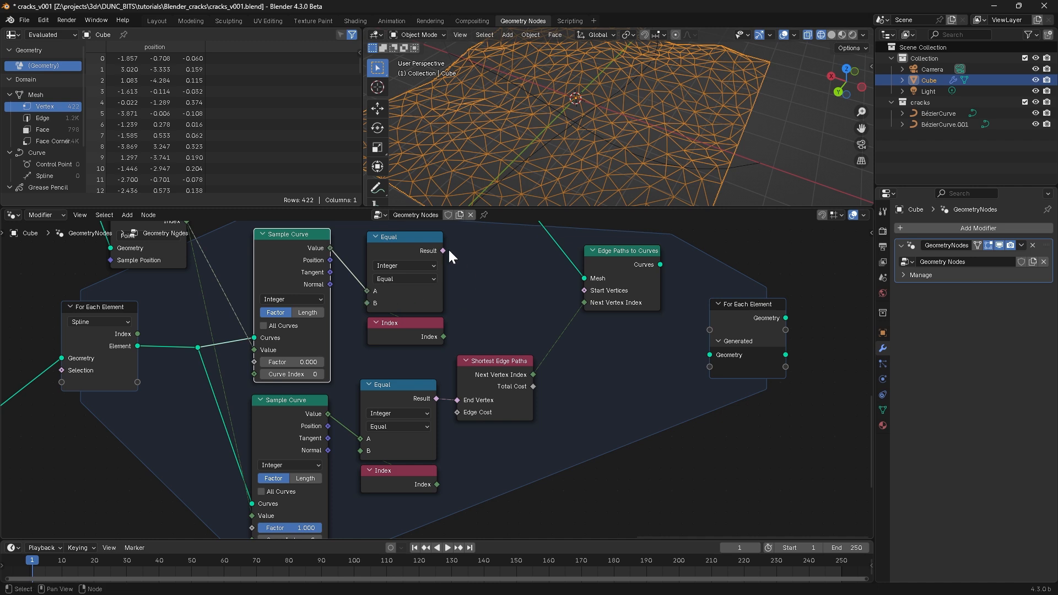
drag(443, 251, 584, 291)
Step: Connect the Edge Paths curves to the zone's Generated Geometry, and link the zone's generated output to the Group Output
scroll(622, 358, down, 2)
middle_drag(633, 382, 439, 380)
drag(436, 290, 552, 338)
scroll(648, 246, down, 4)
middle_drag(648, 245, 455, 434)
drag(303, 325, 644, 385)
drag(432, 501, 621, 390)
middle_drag(507, 103, 525, 84)
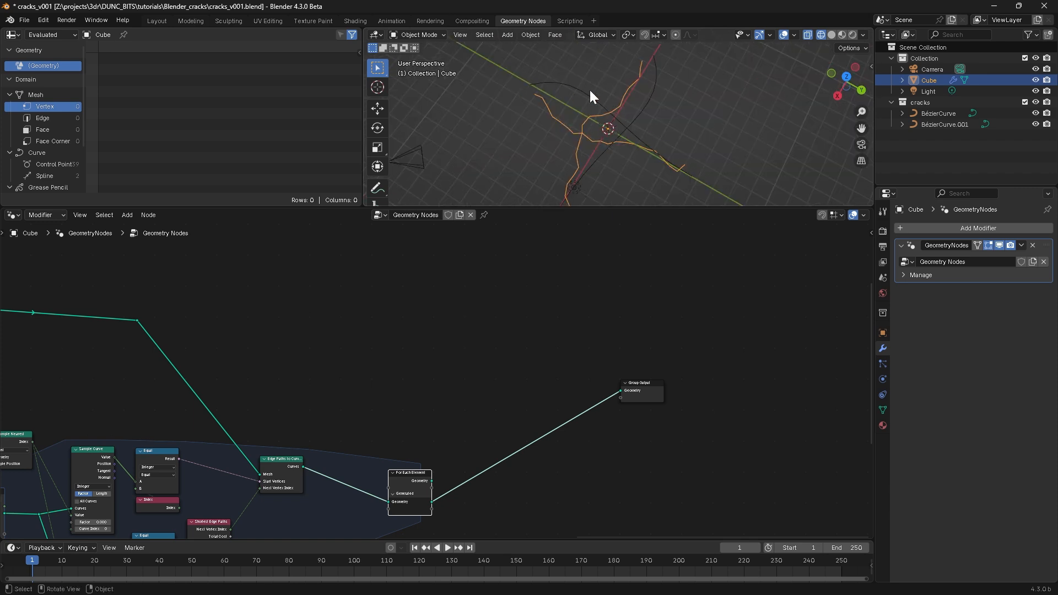
shift+middle_drag(607, 117, 544, 65)
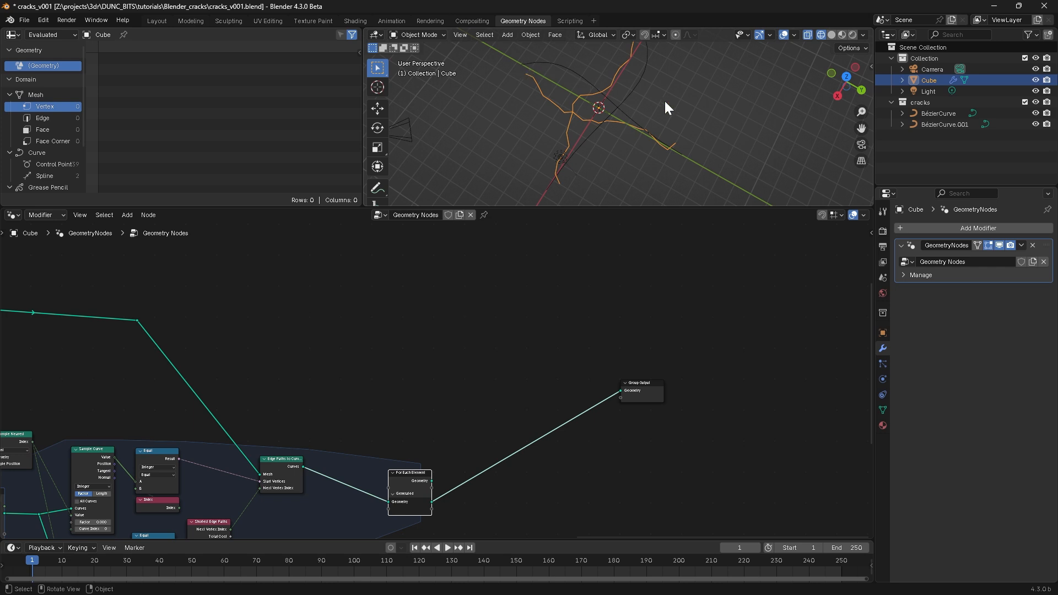
scroll(575, 155, up, 3)
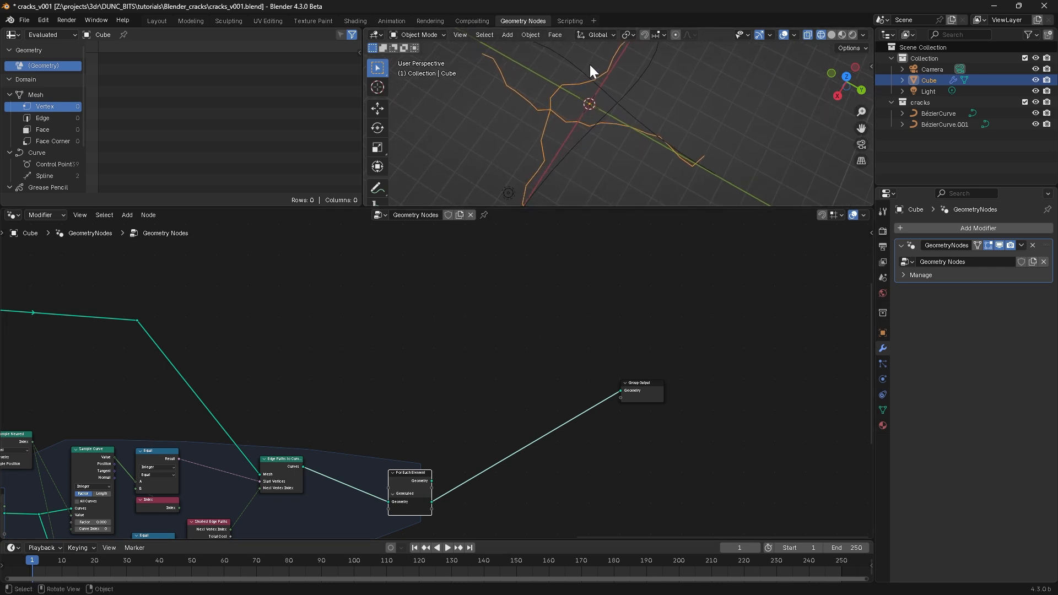
middle_drag(530, 70, 497, 74)
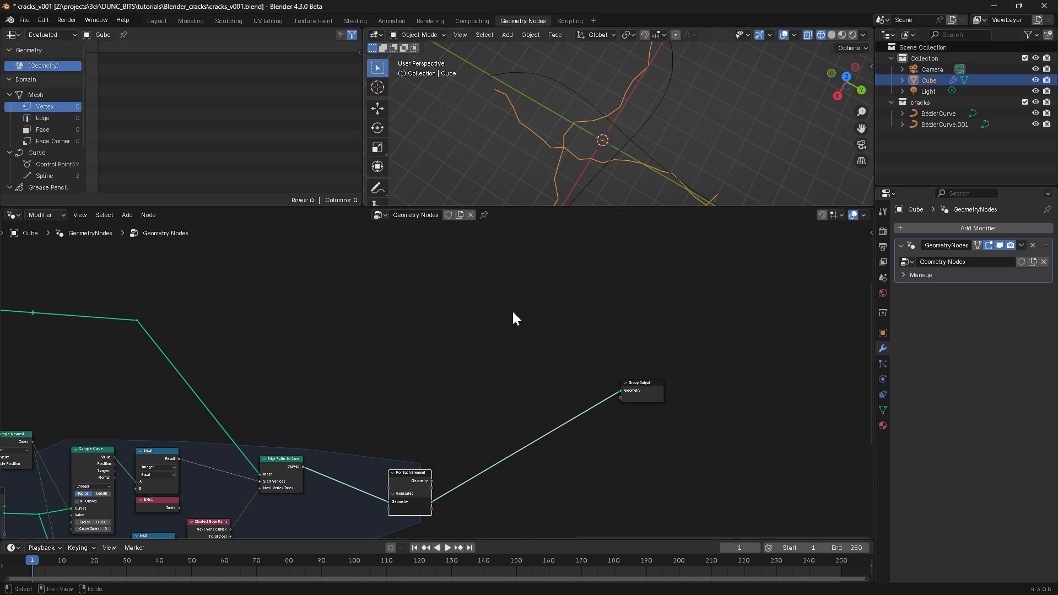
Step: Add a Curve to Mesh node below the lower Sample Curve, fed by the For Each Element zone's Element output
scroll(517, 341, down, 1)
shift+middle_drag(526, 413, 553, 373)
scroll(496, 391, up, 2)
shift+middle_drag(467, 414, 532, 362)
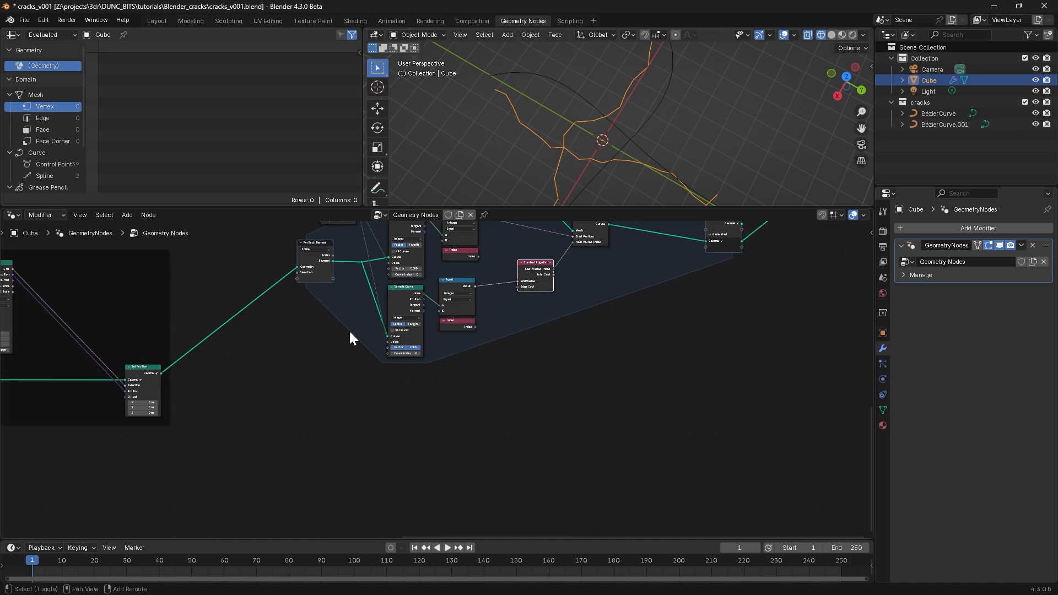
shift+scroll(350, 336, up, 1)
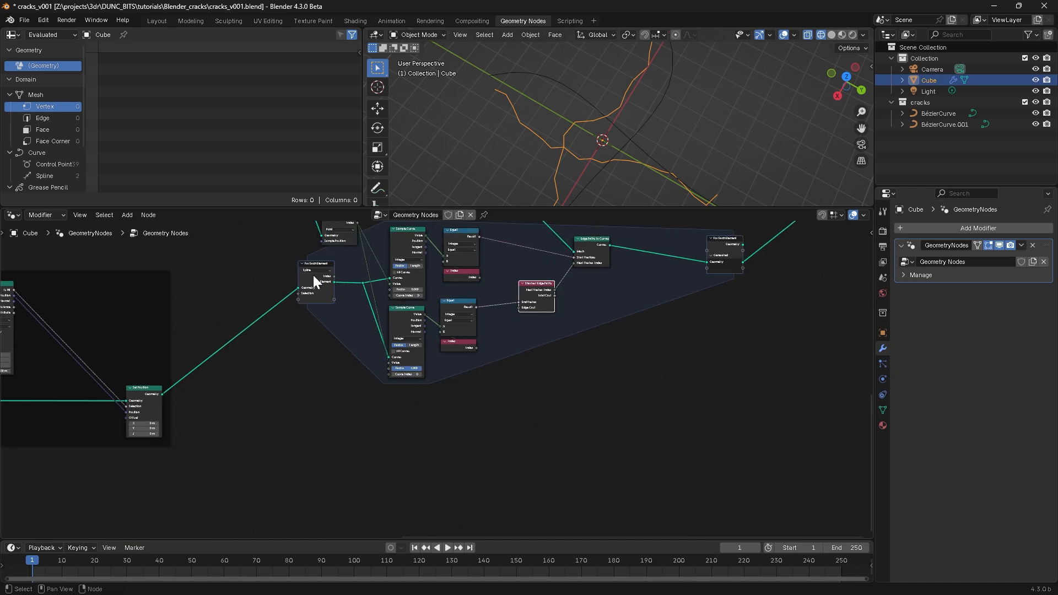
drag(360, 283, 370, 410)
text(cuevr)
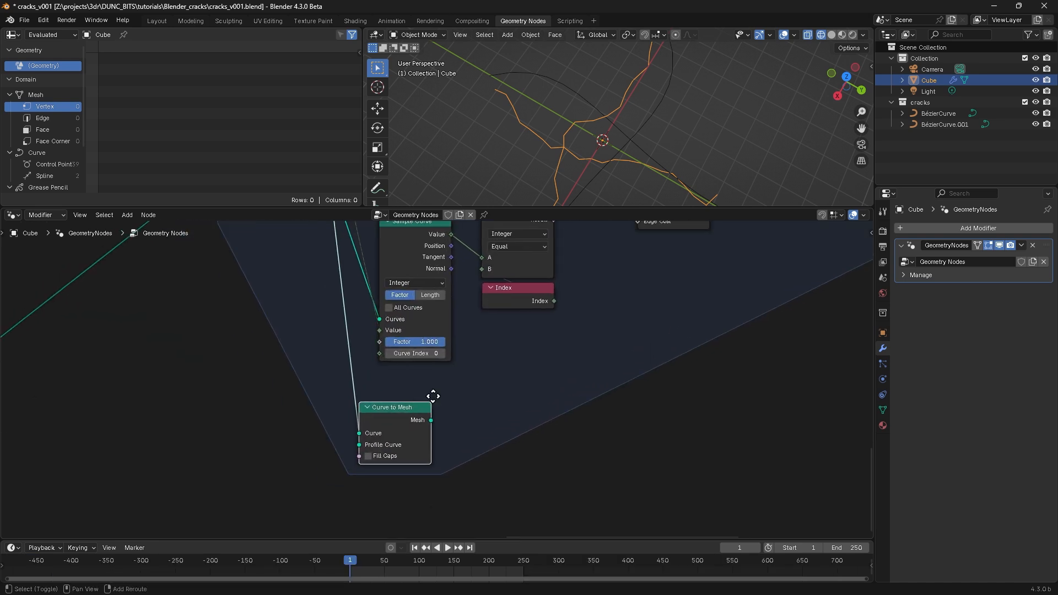
middle_drag(432, 395, 469, 378)
click(472, 374)
Step: Add a Curve Line node as the Curve to Mesh profile, with Start X 0.001 m and End Z 0 m
drag(419, 411, 365, 420)
text(curv)
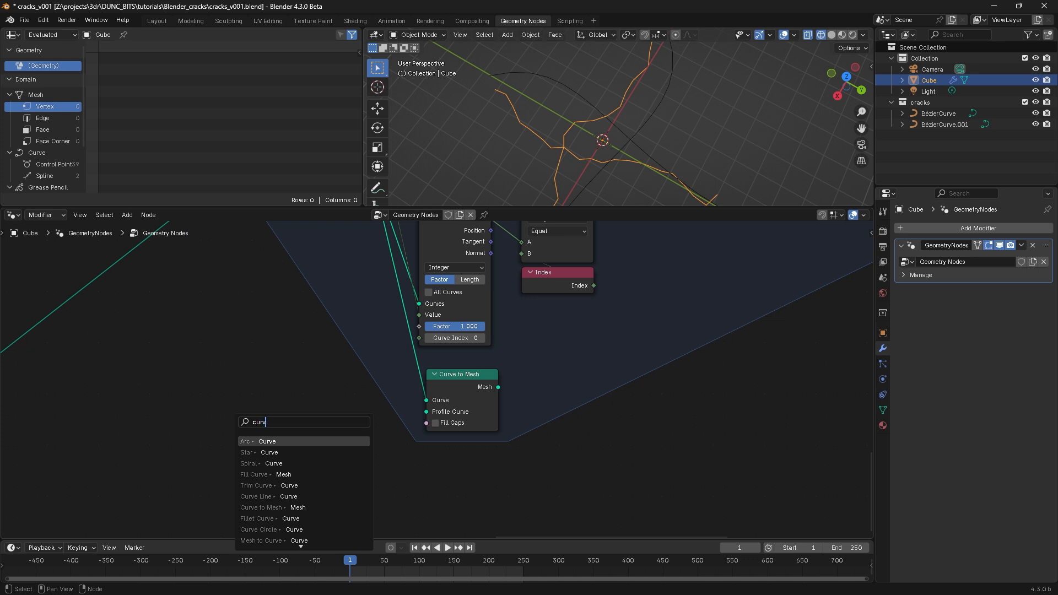
click(288, 497)
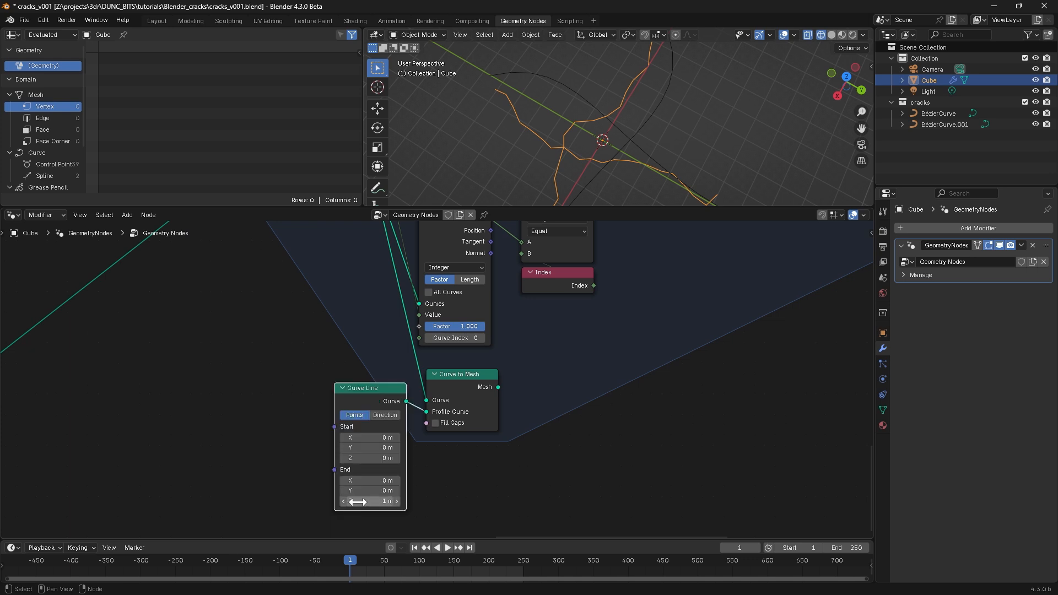
Step: Add a Geometry Proximity node fed by the Curve to Mesh output and connect its Distance to the Shortest Edge Paths Edge Cost
middle_drag(548, 392, 496, 406)
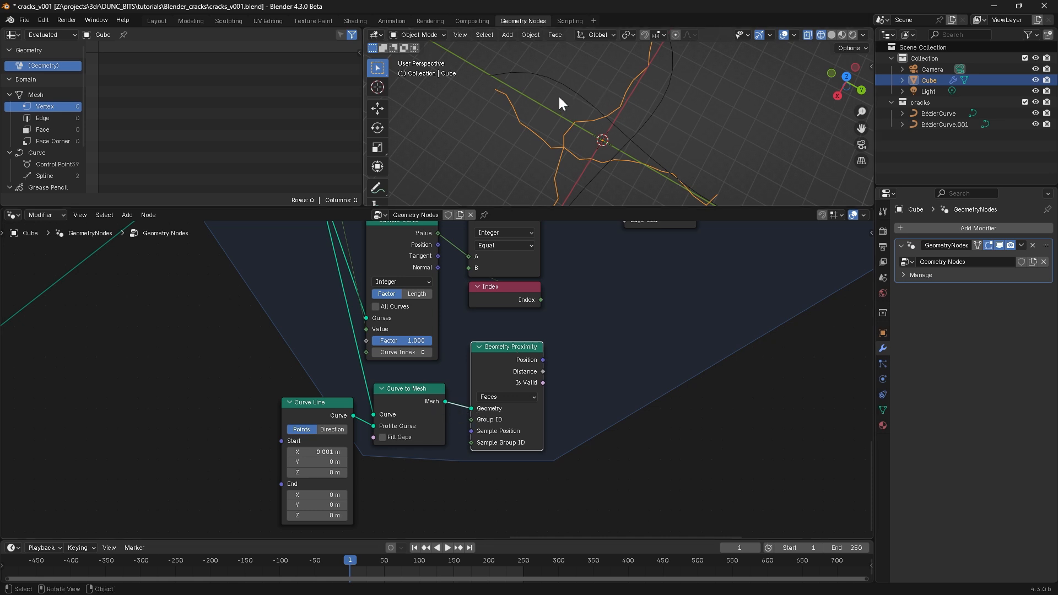
scroll(451, 399, down, 3)
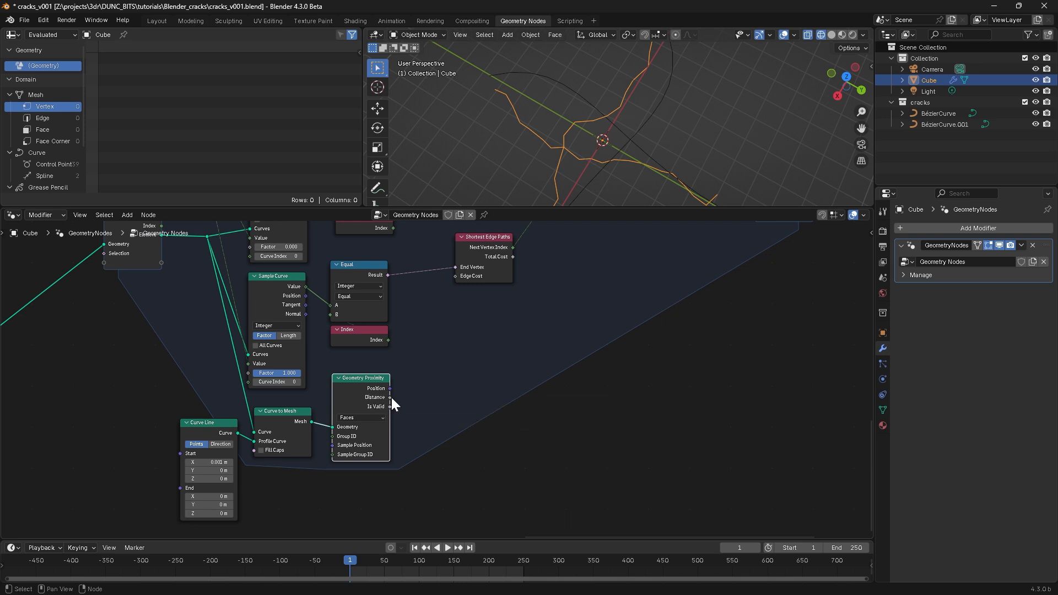
drag(390, 397, 445, 278)
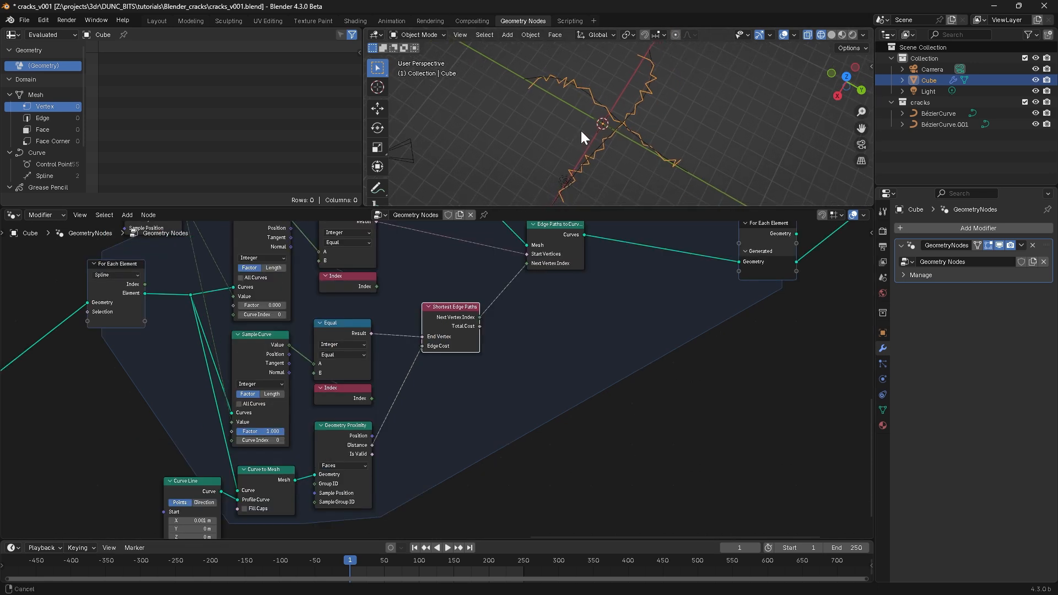
middle_drag(581, 130, 561, 187)
mouse_move(402, 483)
middle_down()
mouse_move(423, 425)
mouse_move(395, 464)
middle_up()
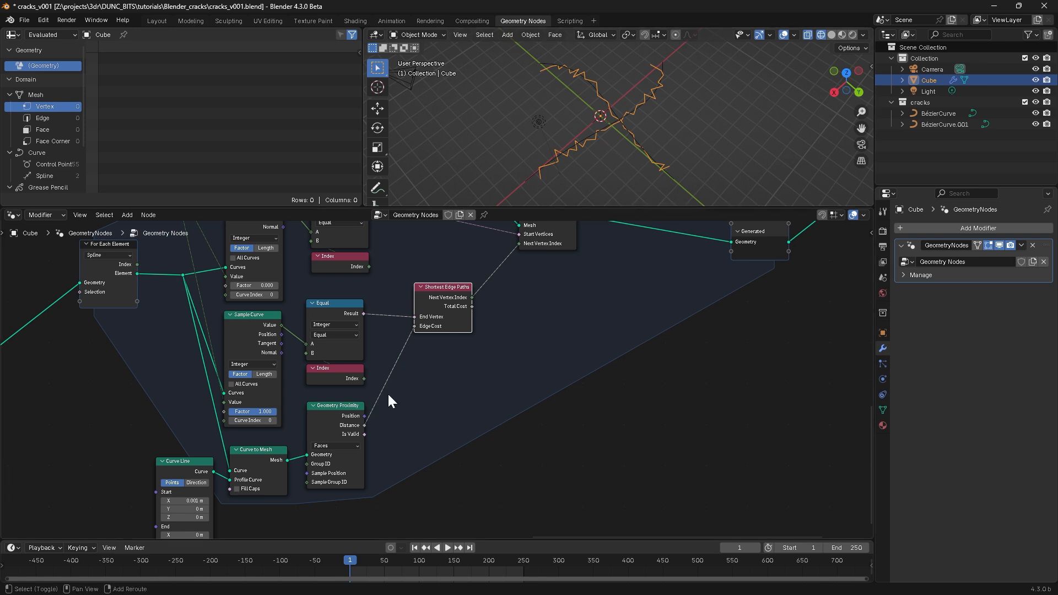
Step: Add a Noise Texture node below Geometry Proximity and set its Scale to 0.1
middle_drag(388, 392, 395, 293)
key(shift+a)
text(noise)
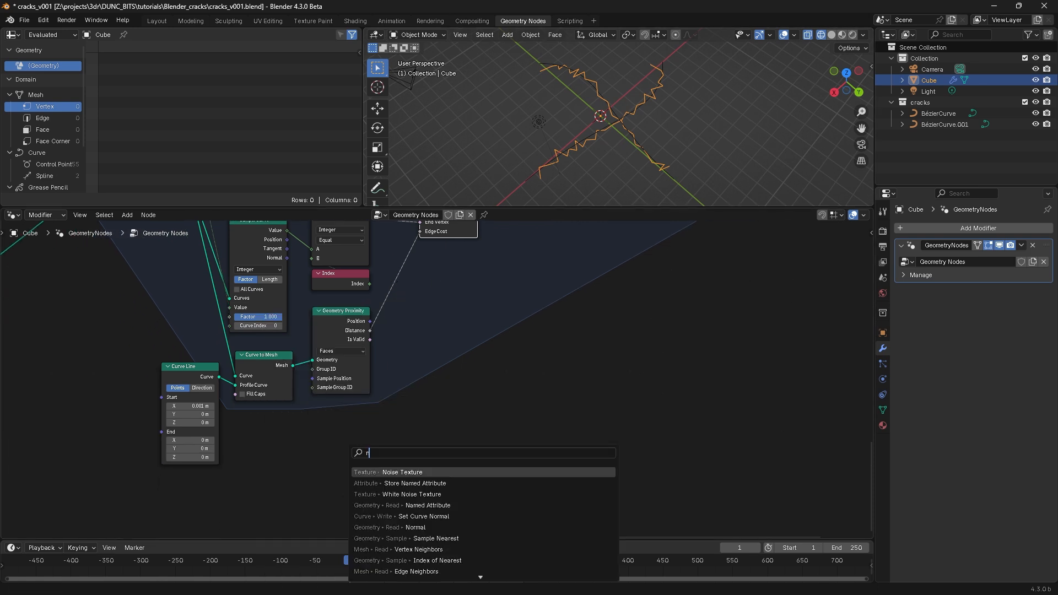
key(Return)
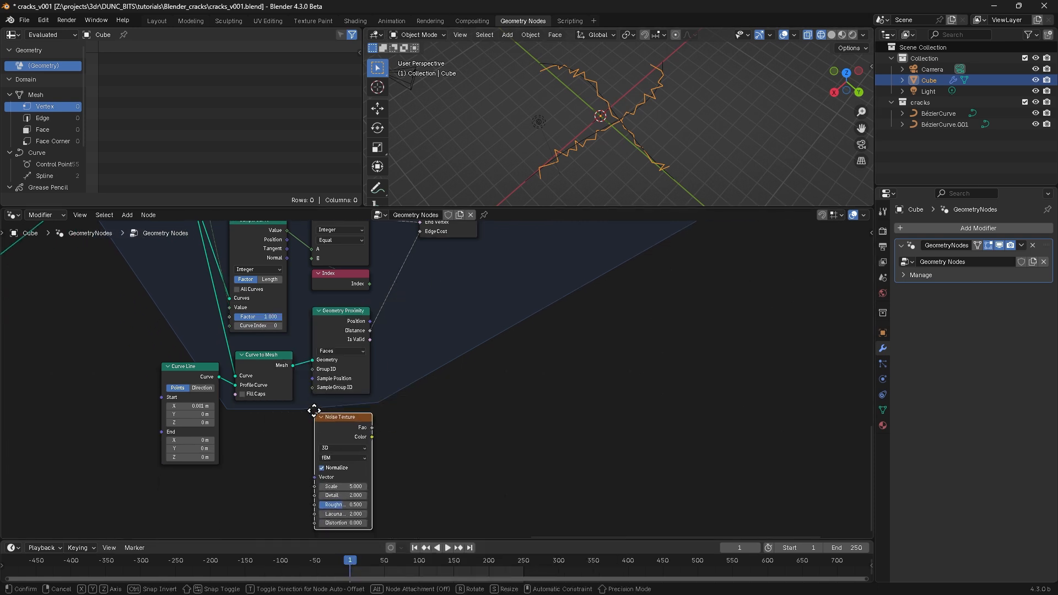
click(314, 413)
middle_drag(335, 492, 343, 410)
mouse_move(342, 410)
ctrl+middle_down()
mouse_move(343, 382)
mouse_move(358, 399)
ctrl+middle_up()
double_click(361, 401)
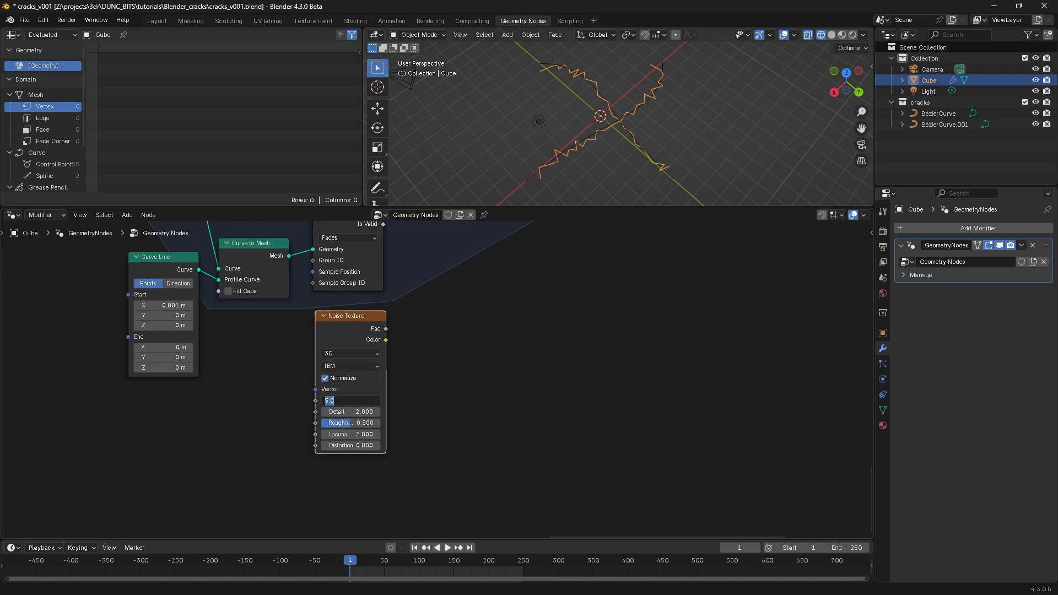
text(0.1)
key(Return)
Step: Add a Multiply node on the Noise Texture's Fac output and set its second value to 2
middle_drag(378, 333, 324, 358)
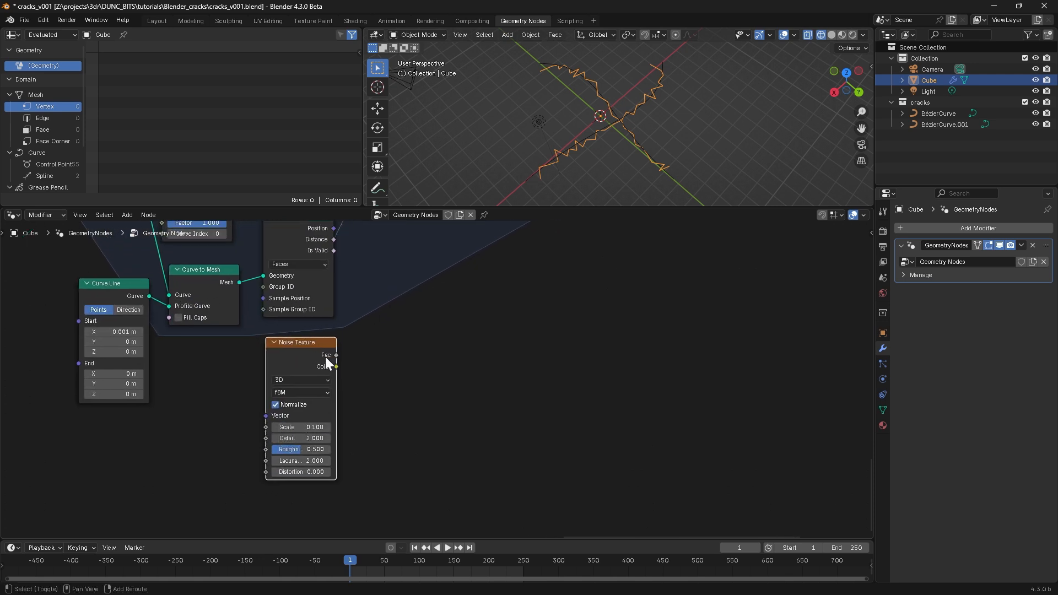
drag(337, 355, 409, 368)
text(mul)
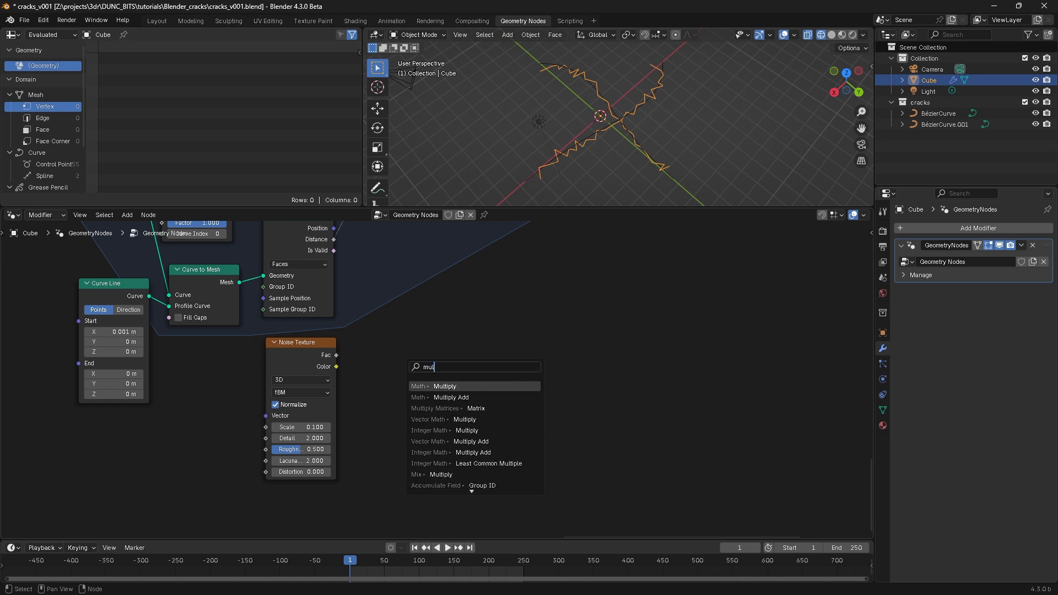
key(Return)
click(406, 422)
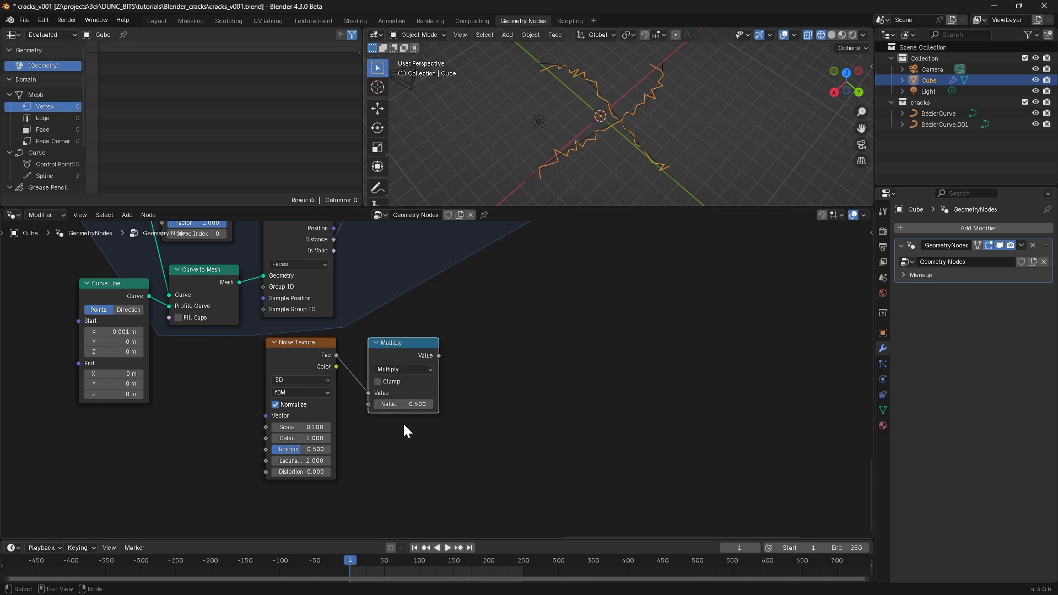
double_click(402, 405)
text(2)
key(Return)
Step: Subtract the multiplied noise from the Geometry Proximity Distance with a clamped Subtract node, and connect the result to Edge Cost
middle_drag(402, 408, 372, 470)
scroll(372, 470, down, 1)
mouse_move(384, 411)
mouse_down()
mouse_move(376, 423)
mouse_move(369, 412)
mouse_up()
drag(308, 315, 447, 343)
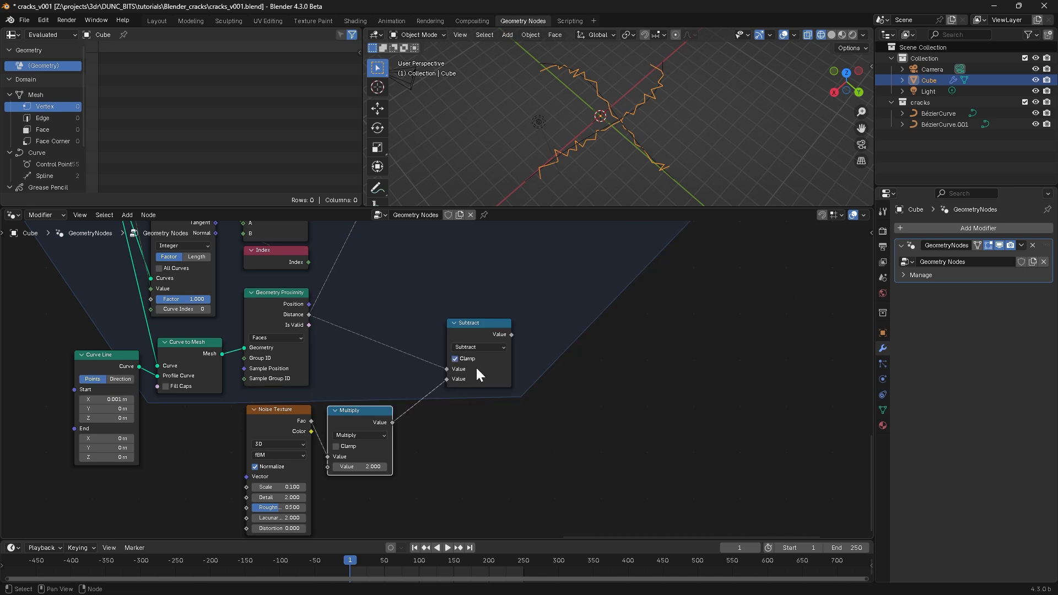
ctrl+middle_drag(467, 292, 354, 384)
middle_drag(347, 331, 323, 351)
drag(374, 425, 265, 329)
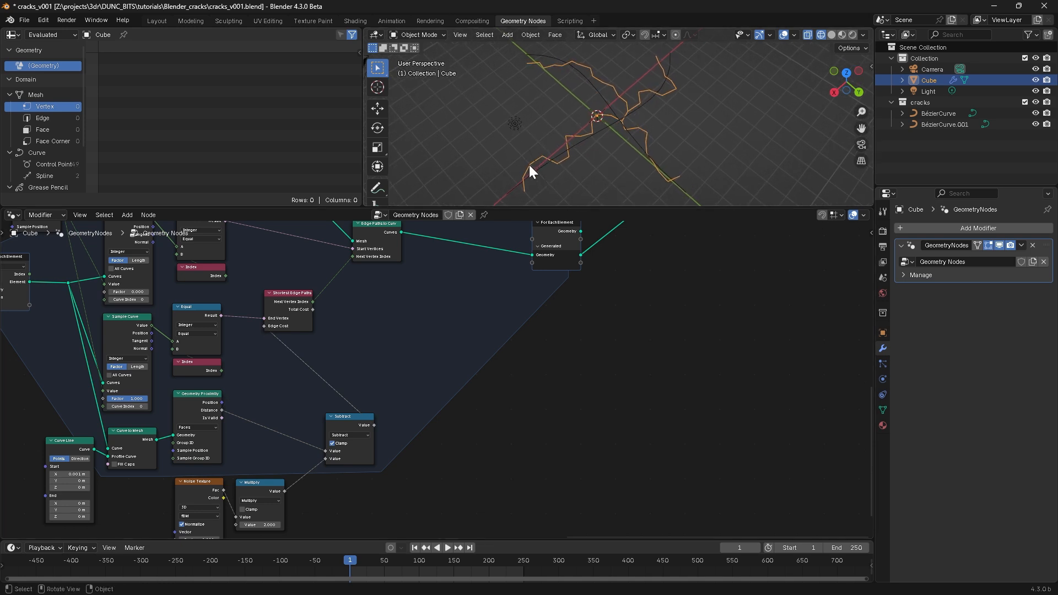
Step: Adjust the Multiply node's second value to vary the noise influence on the crack paths
middle_drag(259, 525, 328, 443)
drag(327, 443, 424, 438)
middle_drag(595, 113, 535, 110)
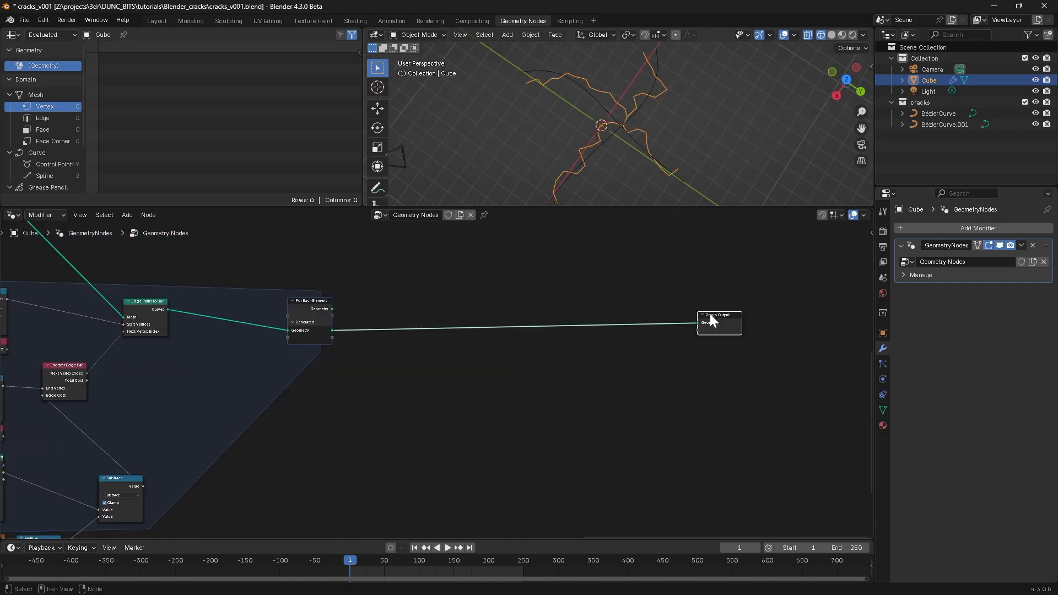
Step: Insert a Trim Curve node between the For Each Element zone's generated output and the Group Output
drag(731, 307, 786, 330)
middle_drag(702, 106, 646, 141)
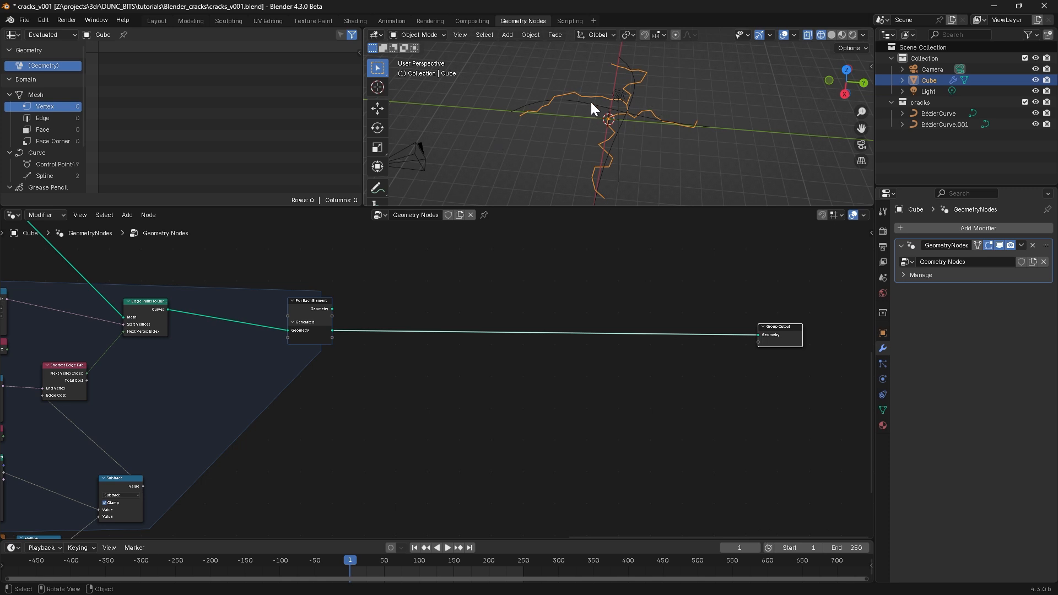
key(shift+a)
text(tr)
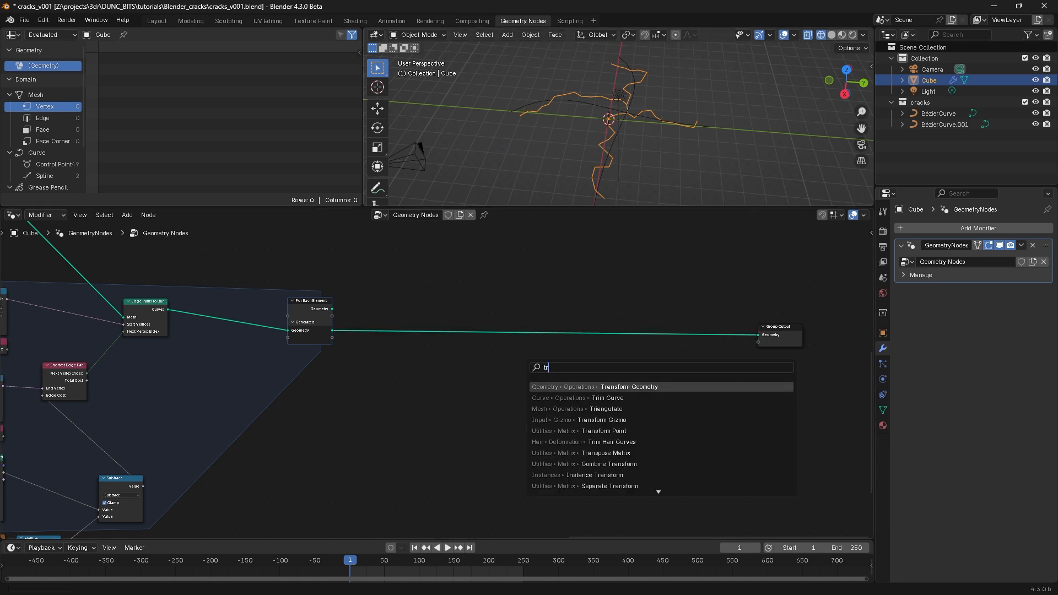
key(Down)
key(Return)
click(394, 301)
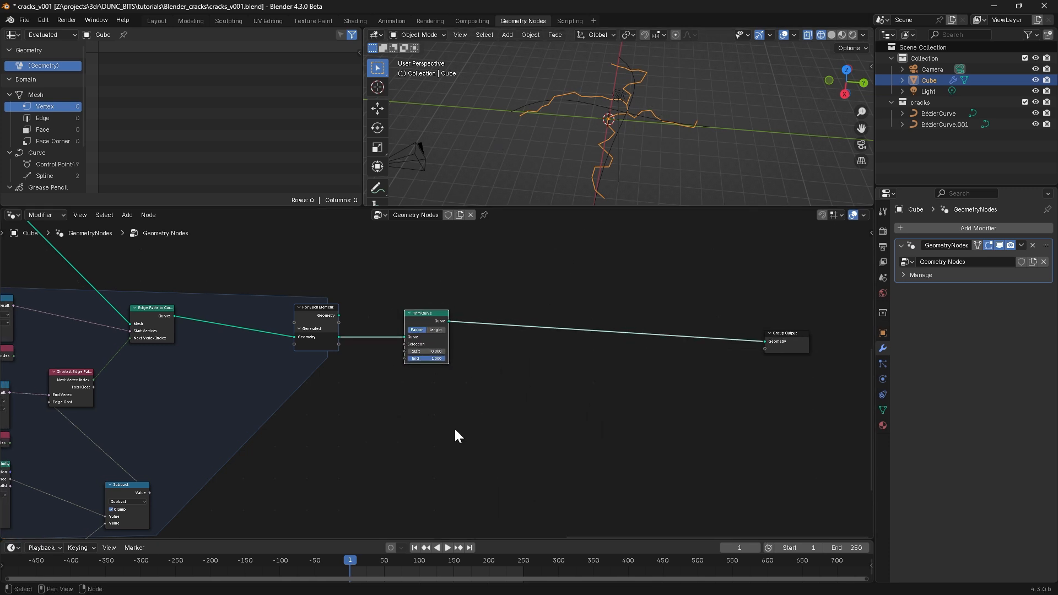
scroll(454, 428, up, 4)
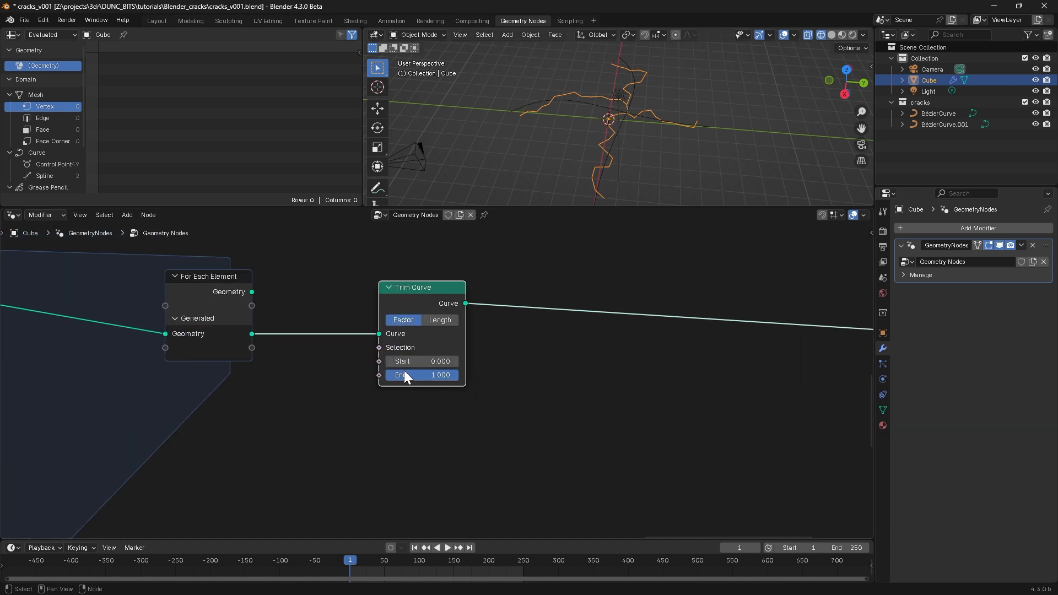
mouse_move(441, 374)
mouse_down()
mouse_move(366, 379)
mouse_move(458, 381)
mouse_move(345, 376)
mouse_move(438, 374)
mouse_up()
Step: Move the Trim Curve node away from the zone and add a Group Input node below the link between them
drag(418, 287, 536, 283)
scroll(466, 408, down, 1)
key(shift+a)
text(group)
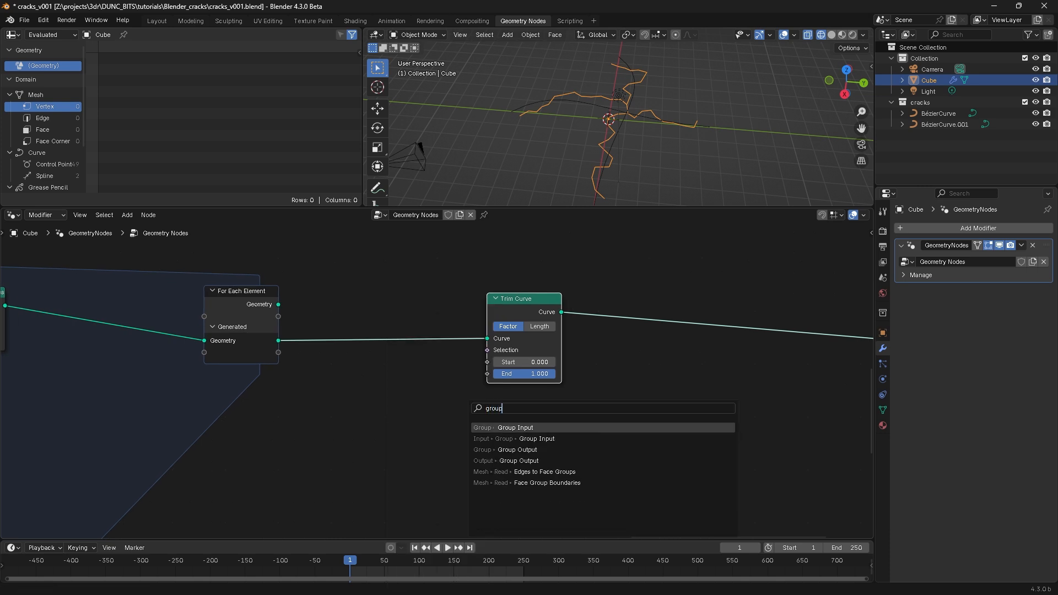
key(Return)
click(335, 407)
drag(487, 337, 487, 336)
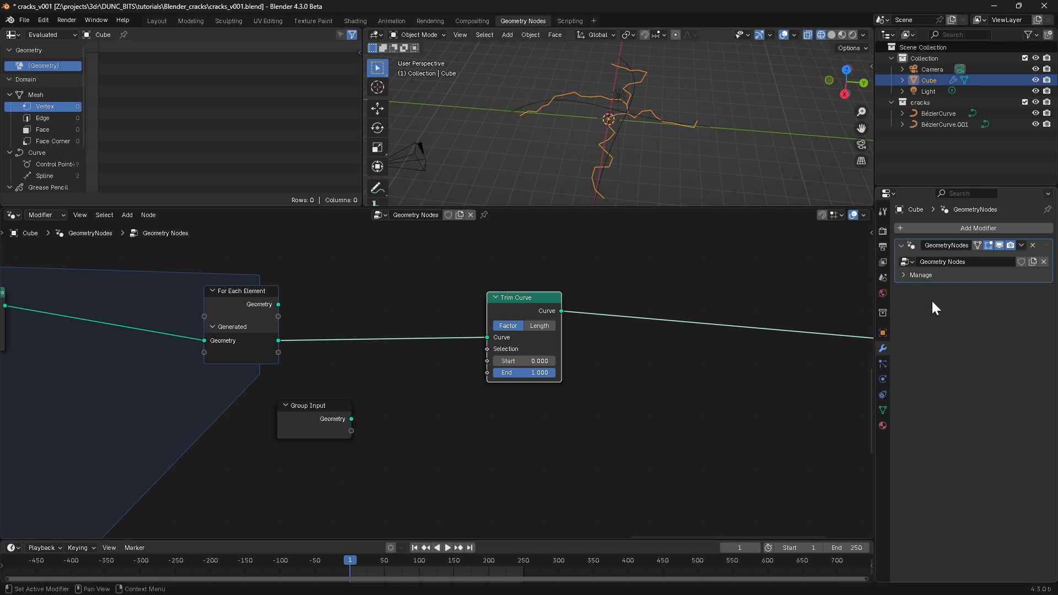
Step: Shift the Group Input node slightly and add a new input socket to the node group
key(n)
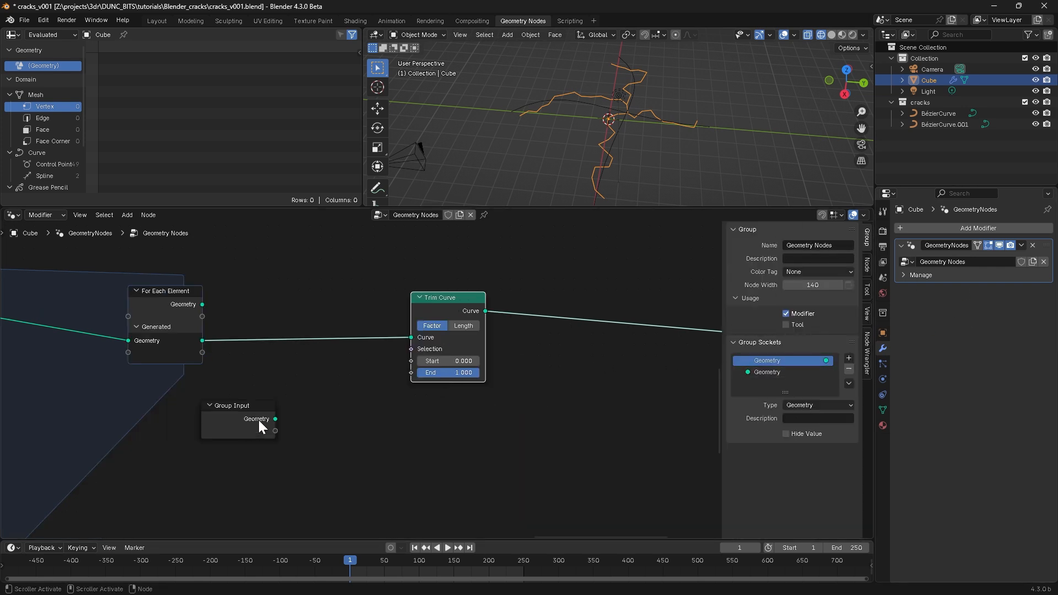
drag(259, 420, 266, 409)
click(849, 358)
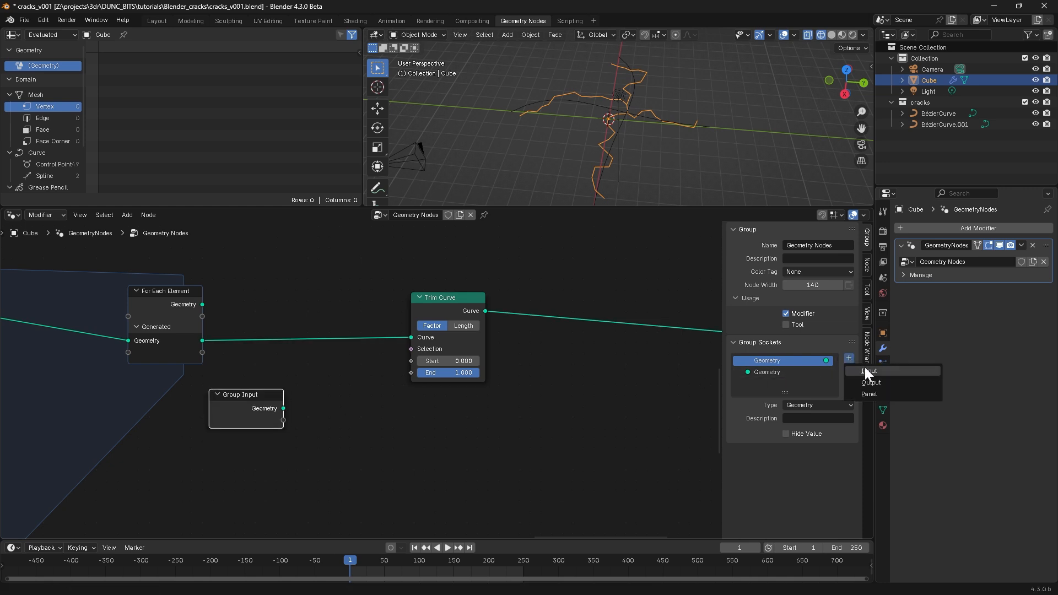
click(864, 372)
Step: Give the new float socket default 1, minimum 0, maximum 1 and Single Value, and connect it to Trim Curve's End
click(789, 457)
text(1)
key(Tab)
text(0)
key(Tab)
text(1)
key(Return)
click(786, 515)
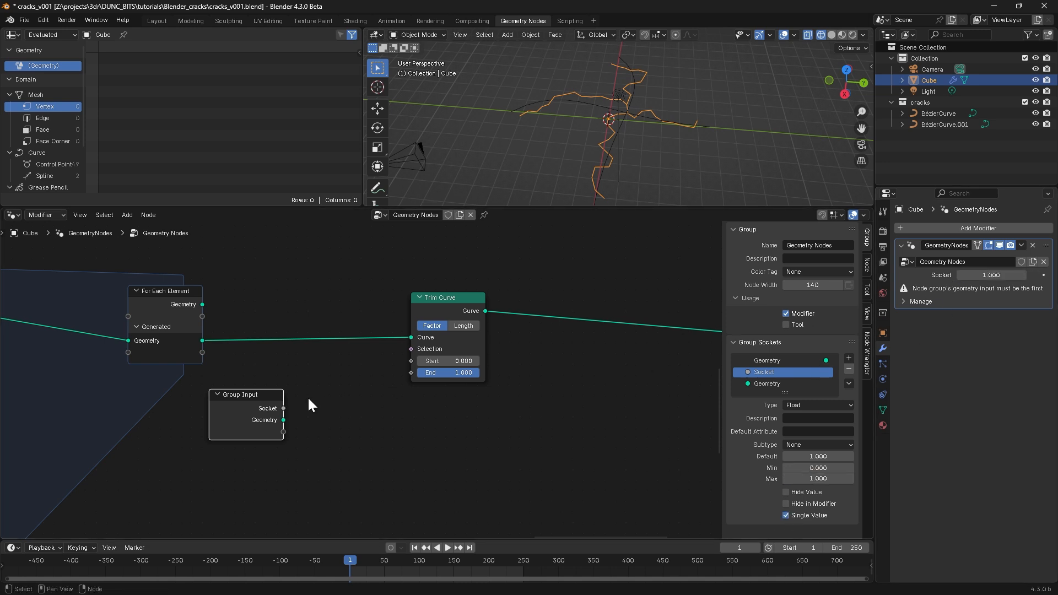
drag(283, 408, 444, 372)
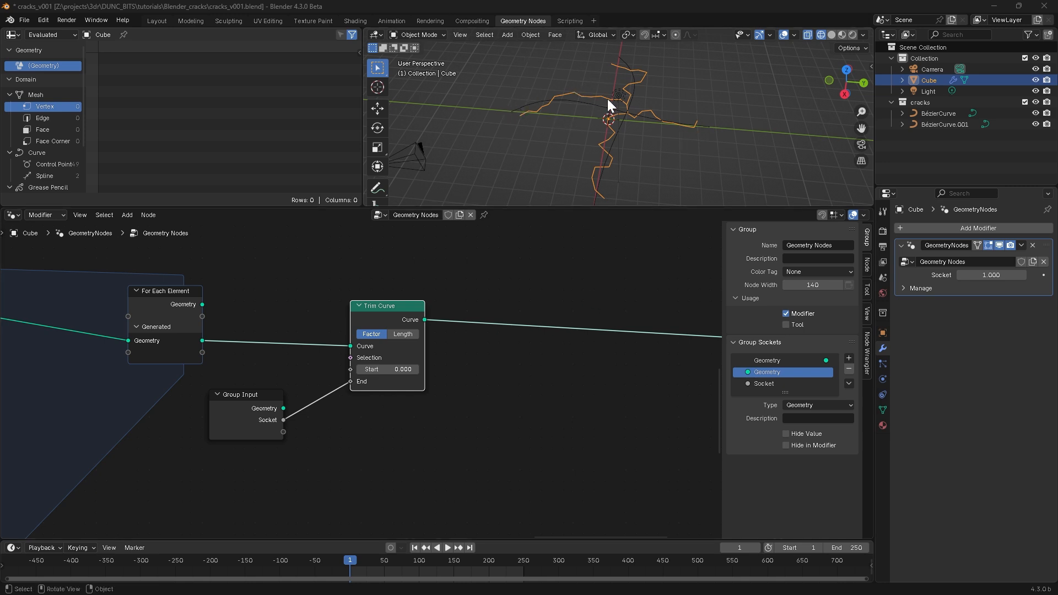
Step: Branch a Split Edges node off the reroute on the mesh link above the For Each Element zone
ctrl+middle_drag(368, 382, 406, 475)
middle_drag(304, 373, 437, 426)
middle_drag(152, 288, 100, 291)
drag(99, 292, 545, 306)
text(split)
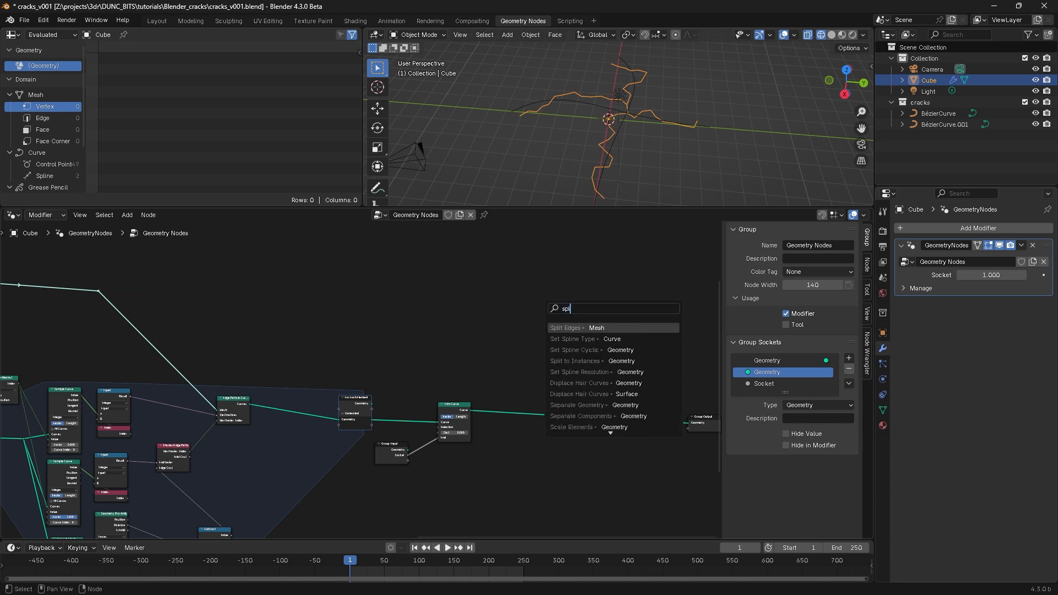
key(Return)
scroll(567, 308, up, 5)
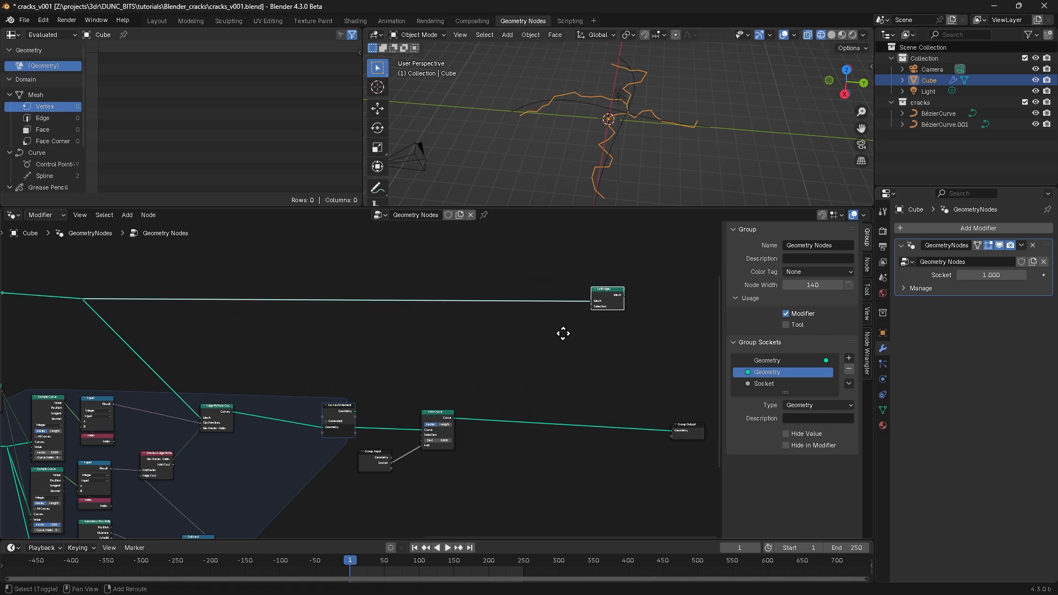
click(595, 268)
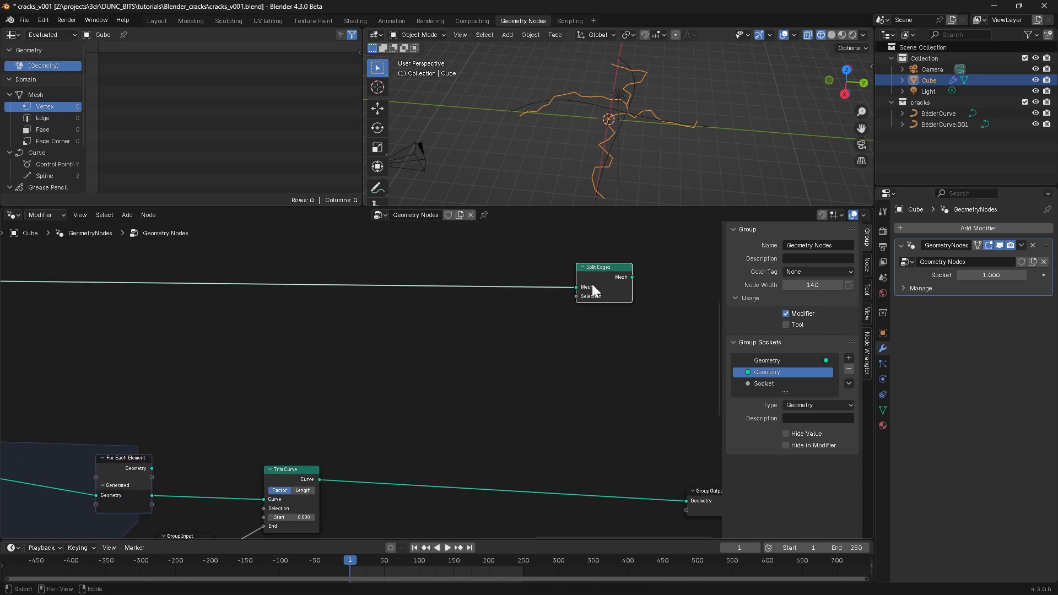
scroll(498, 386, up, 2)
Step: Add a Curve to Mesh node that takes the Trim Curve output as its curve
middle_drag(649, 161, 588, 135)
scroll(589, 134, up, 4)
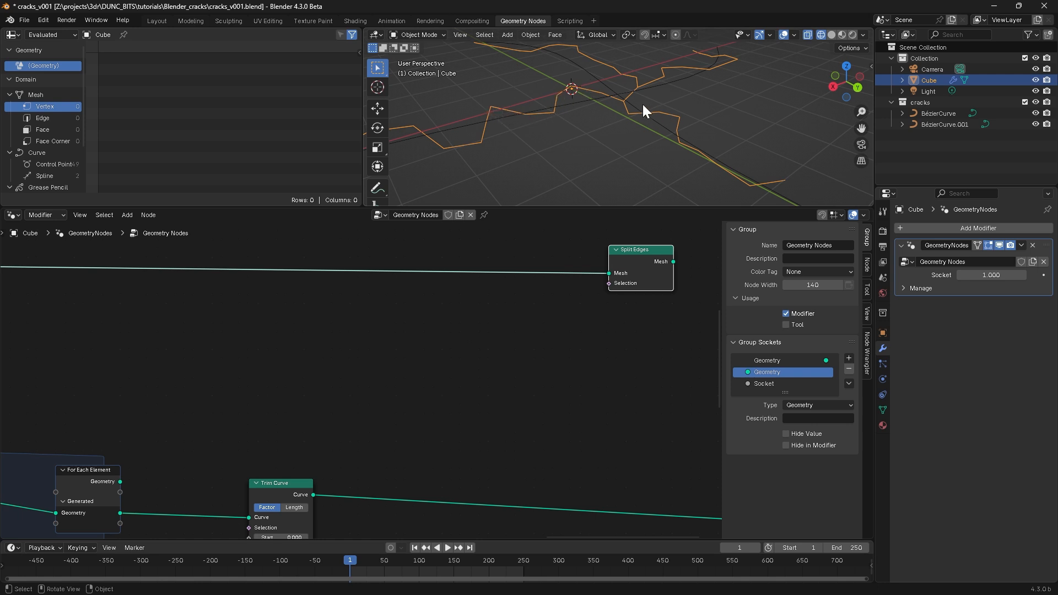
middle_drag(467, 48, 580, 117)
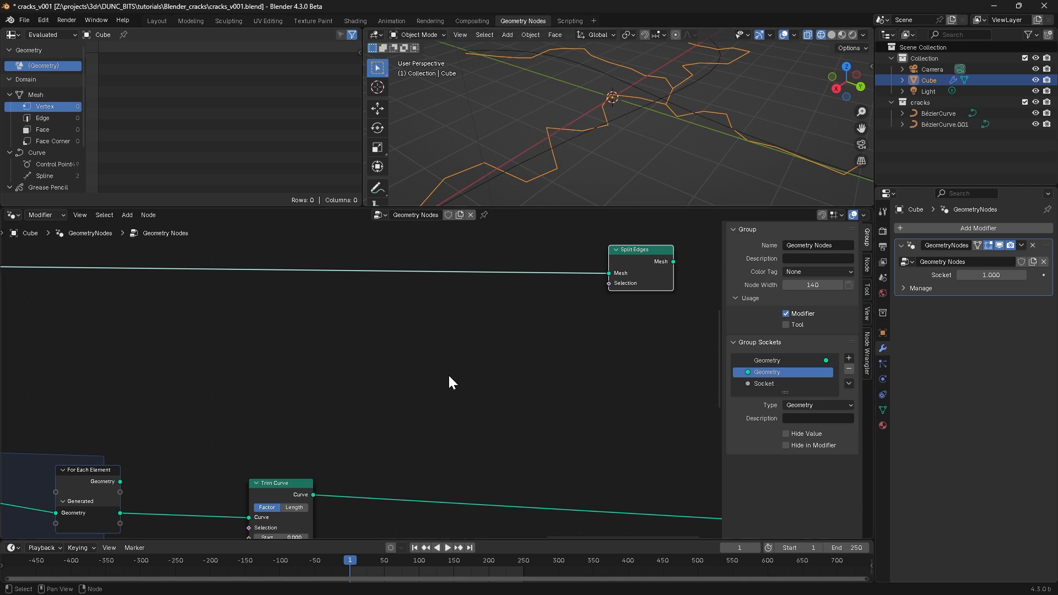
scroll(386, 396, down, 2)
drag(299, 414, 368, 350)
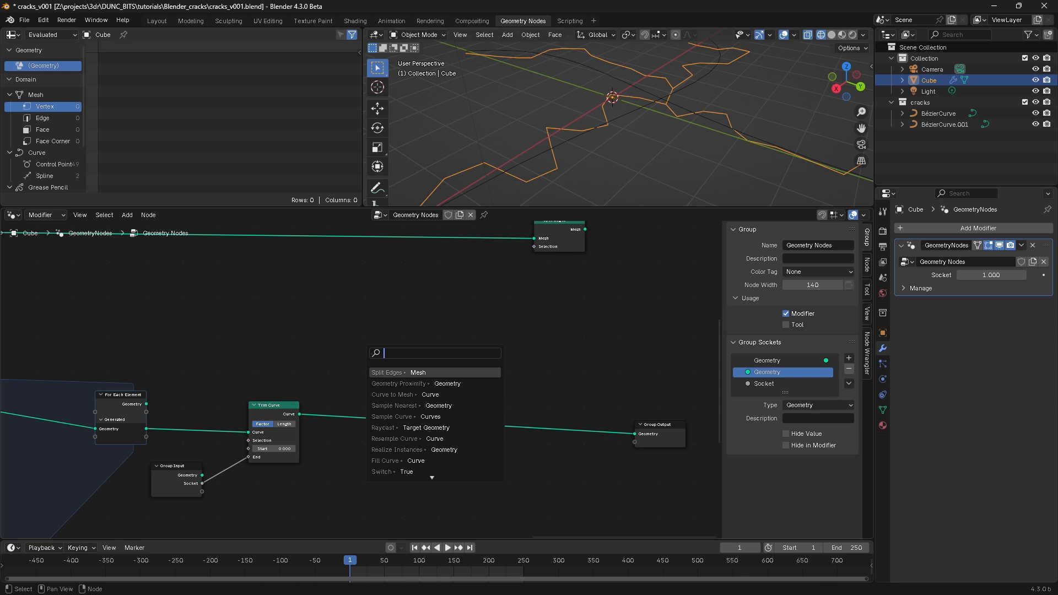
click(410, 393)
click(436, 351)
shift+middle_drag(392, 408, 479, 355)
Step: Duplicate the existing Curve Line node beside Curve to Mesh and connect it to the Profile Curve input
scroll(474, 353, down, 4)
shift+middle_drag(275, 457, 361, 509)
click(90, 405)
key(shift+d)
click(628, 325)
drag(468, 464, 445, 298)
ctrl+middle_drag(446, 298, 310, 340)
drag(317, 329, 415, 342)
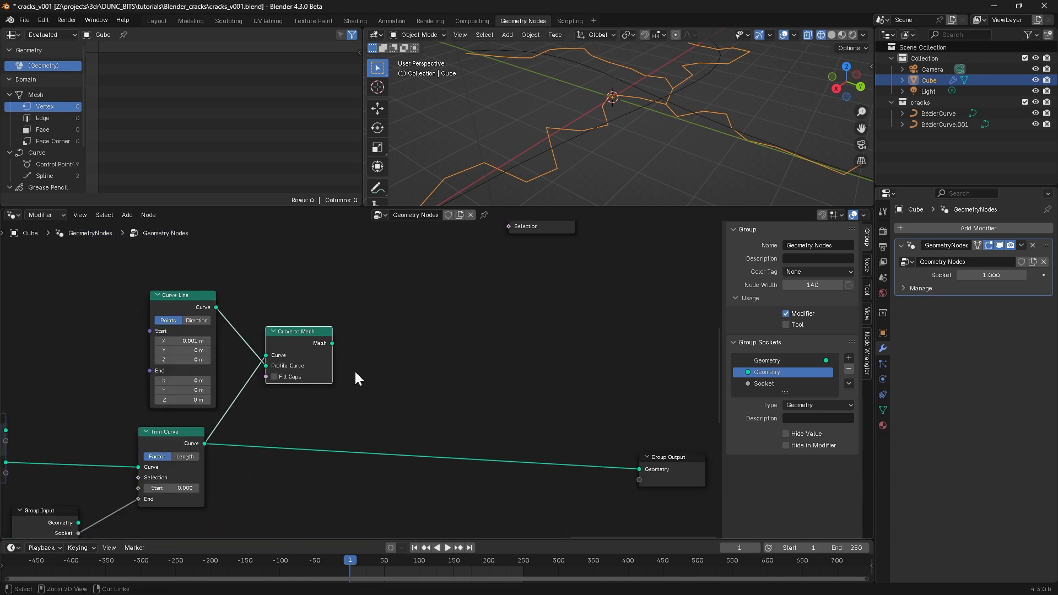
Step: Feed the Curve to Mesh output into a new Geometry Proximity node set to Faces
ctrl+middle_drag(355, 369, 339, 335)
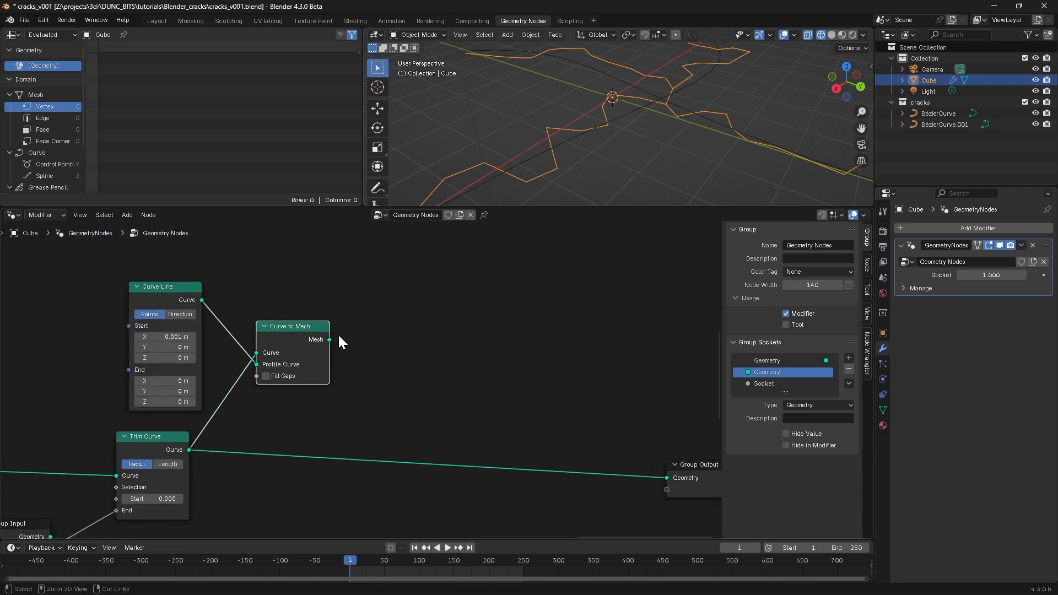
drag(329, 340, 363, 338)
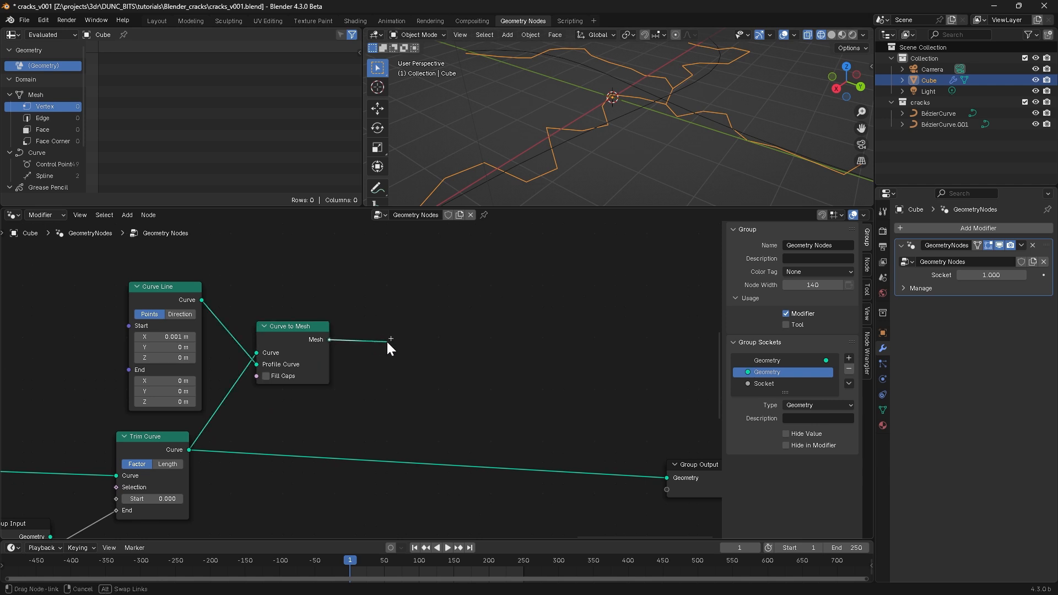
drag(387, 343, 388, 343)
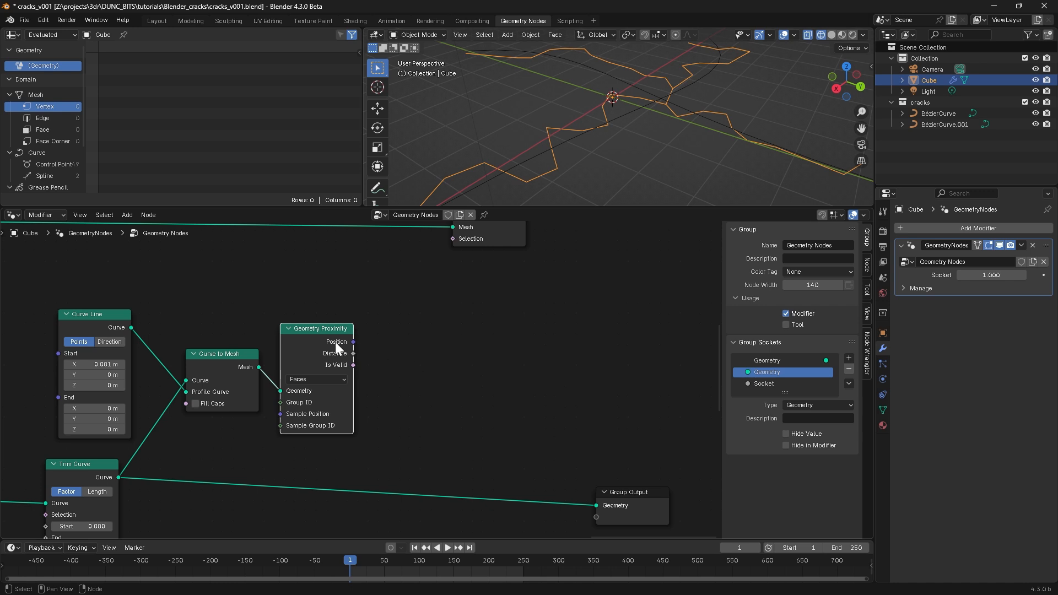
Step: Compare the new Geometry Proximity Distance with 0 in a float Equal node and connect the result to Split Edges' Selection
drag(353, 353, 424, 348)
text(eq)
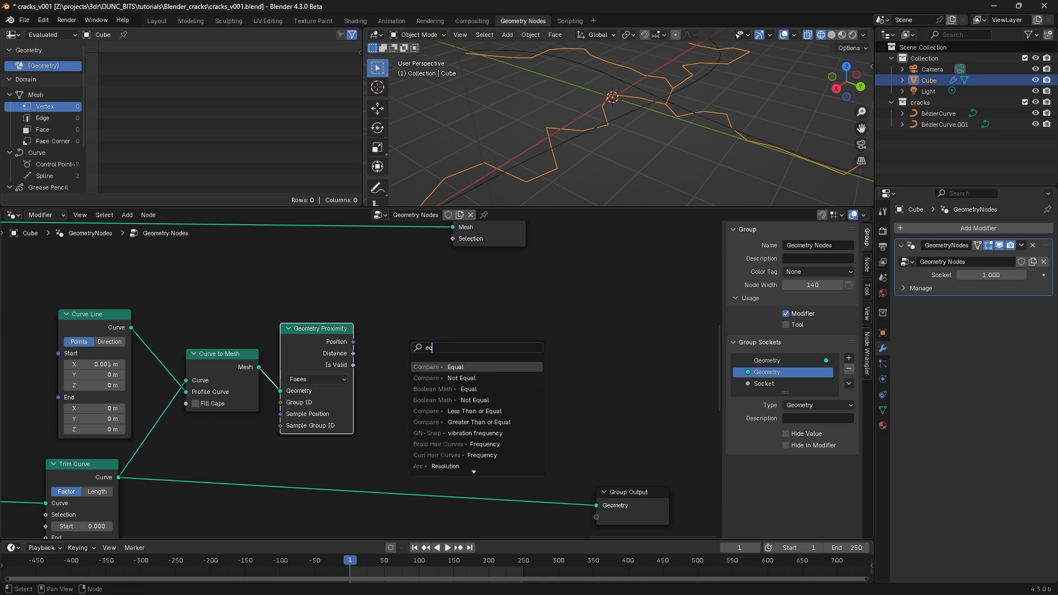
key(Return)
click(386, 330)
middle_drag(467, 289, 417, 381)
drag(429, 299, 552, 297)
drag(394, 415, 524, 328)
Step: Preview the Split Edges mesh with the Equal result in a Viewer node, and delete the Viewer
middle_drag(546, 364, 244, 317)
scroll(244, 316, down, 6)
ctrl+shift+click(258, 281)
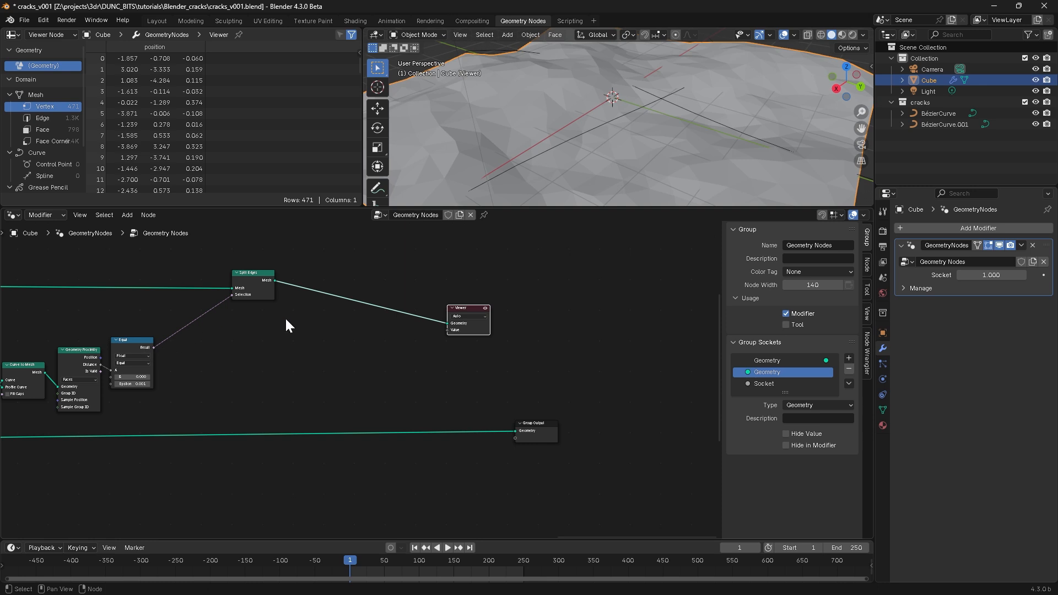
drag(462, 309, 391, 299)
scroll(248, 325, up, 3)
ctrl+shift+click(97, 333)
middle_drag(547, 133, 574, 137)
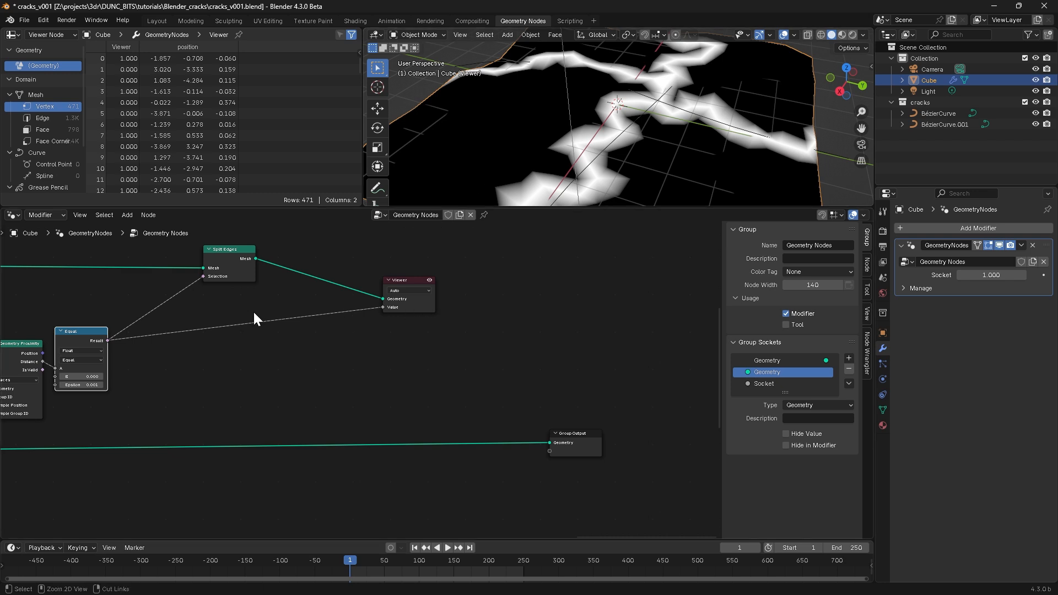
key(x)
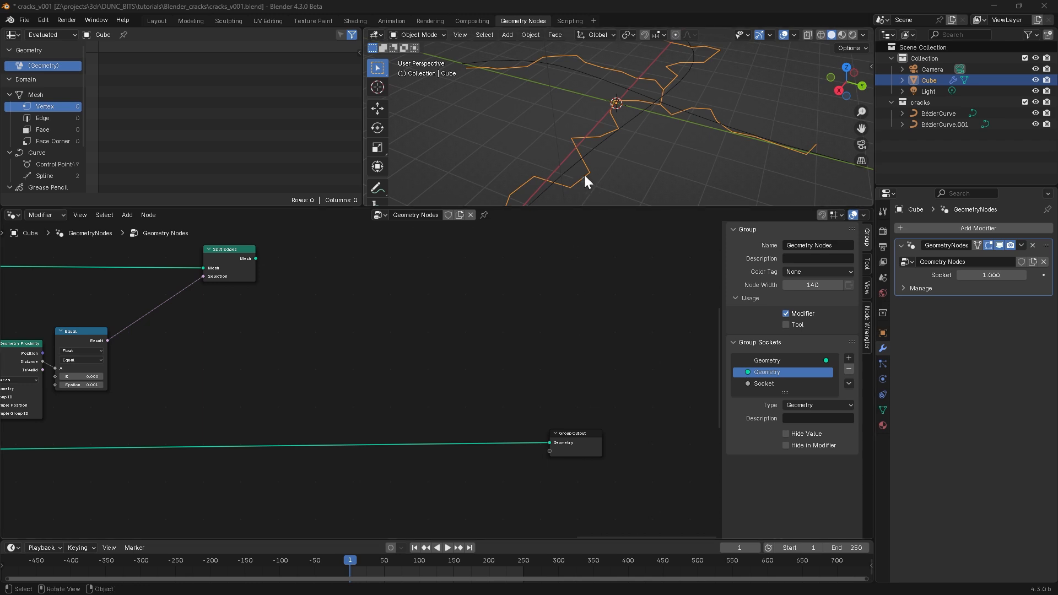
Step: Reposition Split Edges, add a Repeat zone beyond it, and move the Group Output farther along to make room
drag(364, 277, 324, 275)
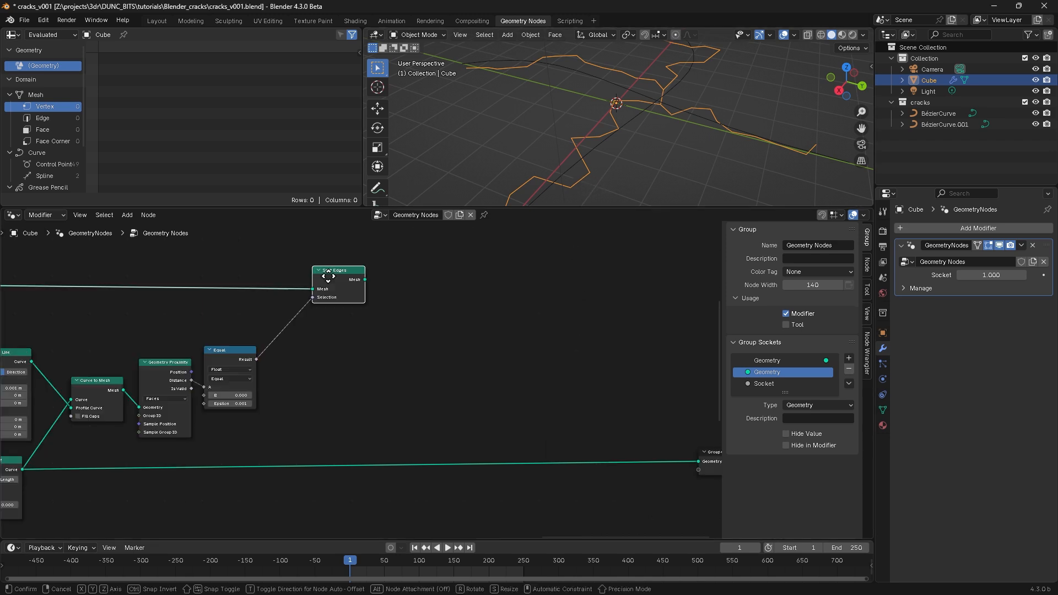
shift+middle_drag(409, 370, 351, 336)
ctrl+middle_drag(351, 336, 373, 366)
key(shift+a)
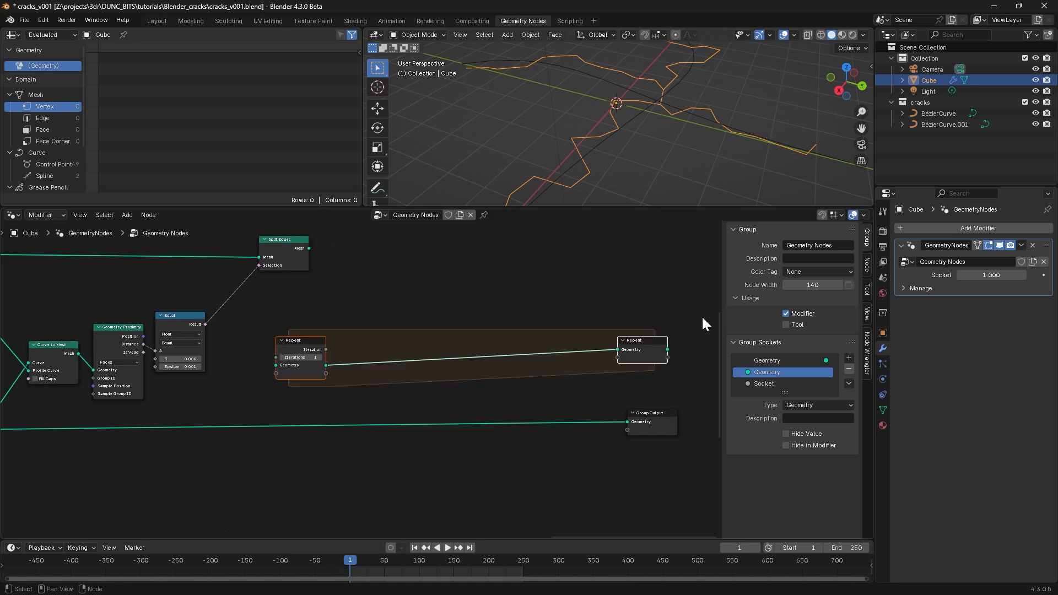
ctrl+middle_drag(702, 318, 370, 409)
drag(371, 402, 394, 427)
key(g)
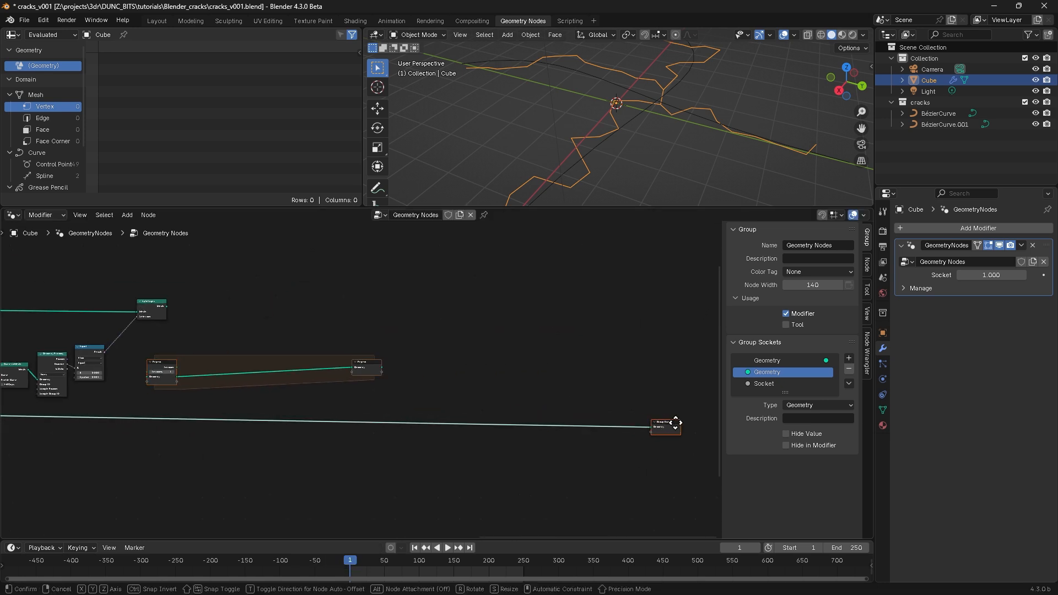
click(676, 424)
Step: Move the Split Edges node and connect its Mesh output to the Repeat zone's Geometry input
middle_drag(321, 408, 362, 399)
middle_drag(323, 341, 290, 380)
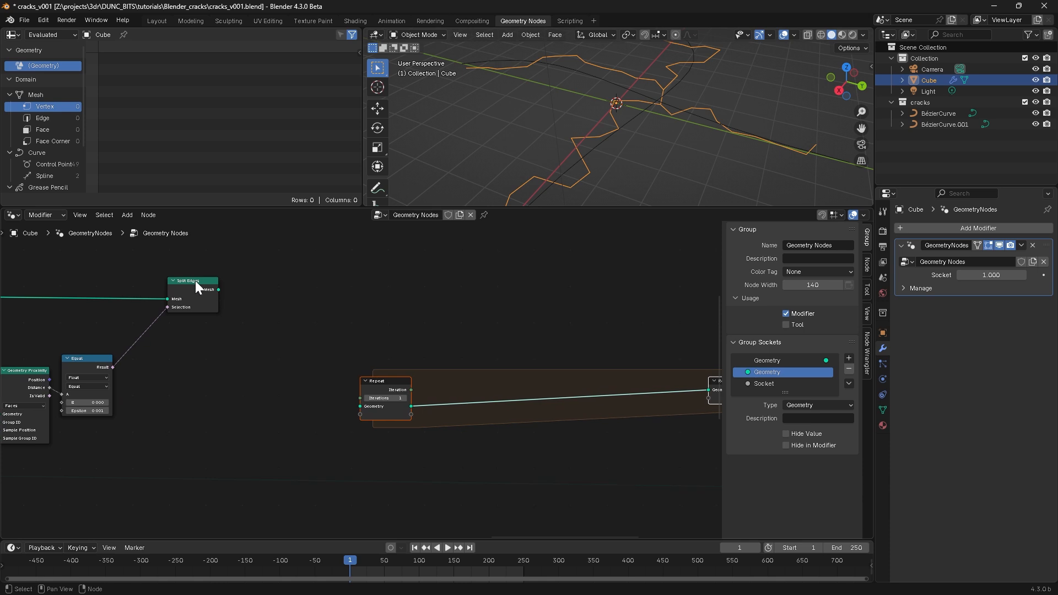
drag(195, 280, 392, 402)
scroll(336, 368, up, 1)
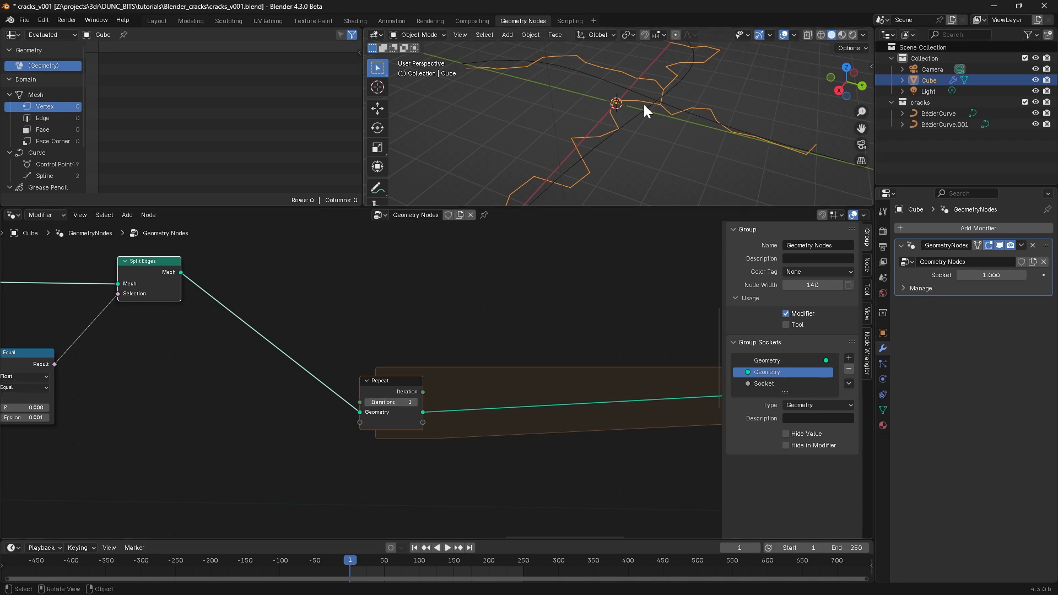
Step: Add a reroute on the Trim Curve output link and branch a Domain Size node from it, set to Curve
key(Home)
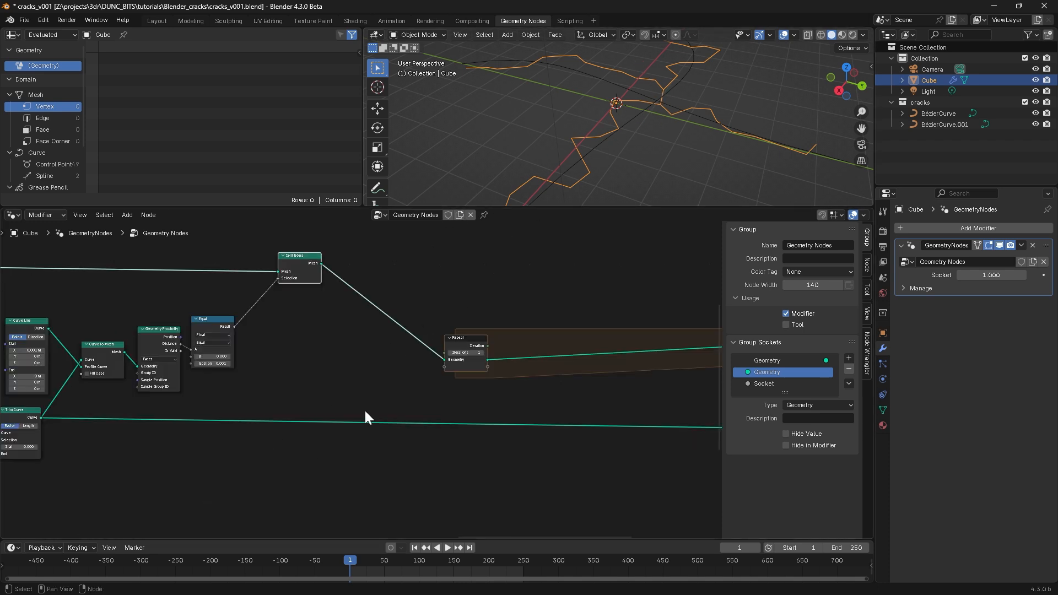
middle_drag(229, 440, 367, 414)
scroll(370, 424, up, 3)
shift+middle_drag(436, 416, 306, 403)
shift+right_drag(292, 406, 291, 395)
drag(291, 399, 368, 330)
text(domain)
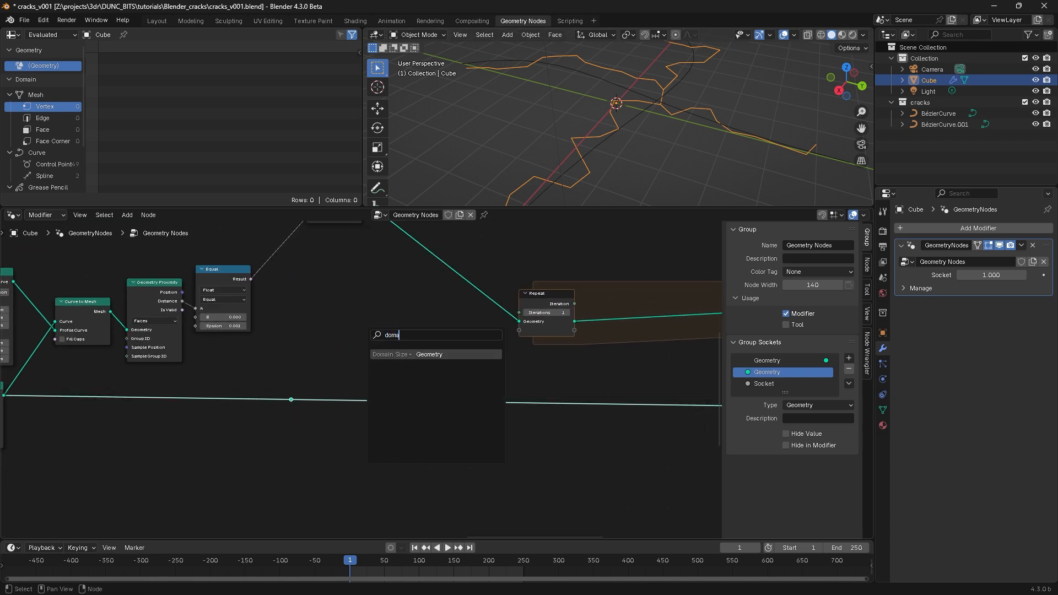
key(Return)
click(392, 354)
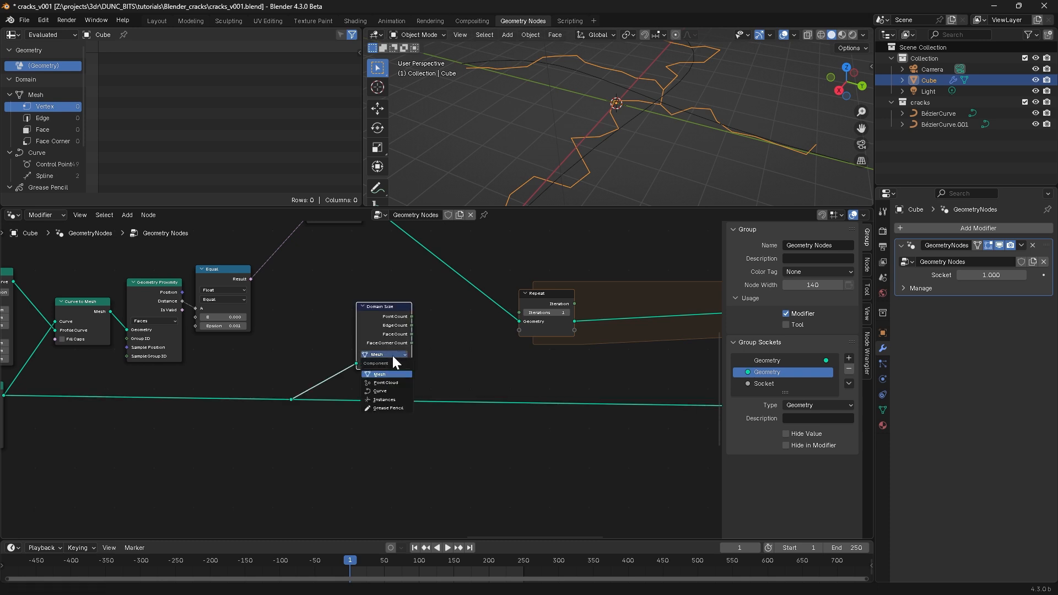
click(385, 391)
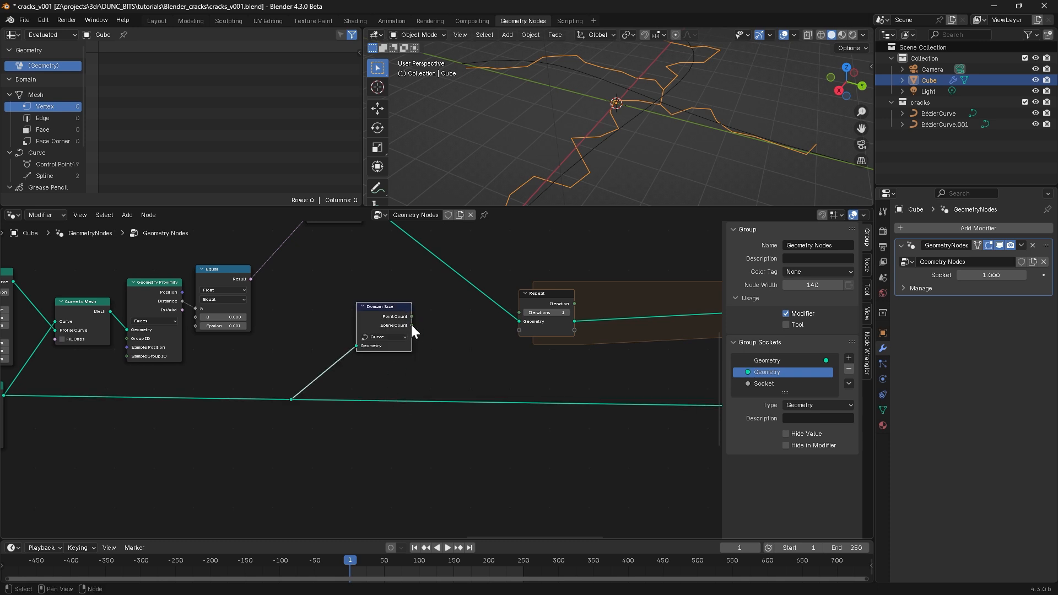
Step: Connect Domain Size's Spline Count to the Repeat zone's Iterations and move the zone's end node farther out
drag(412, 325, 520, 313)
drag(393, 307, 420, 295)
middle_drag(489, 352, 341, 248)
middle_drag(474, 281, 366, 317)
drag(651, 276, 685, 281)
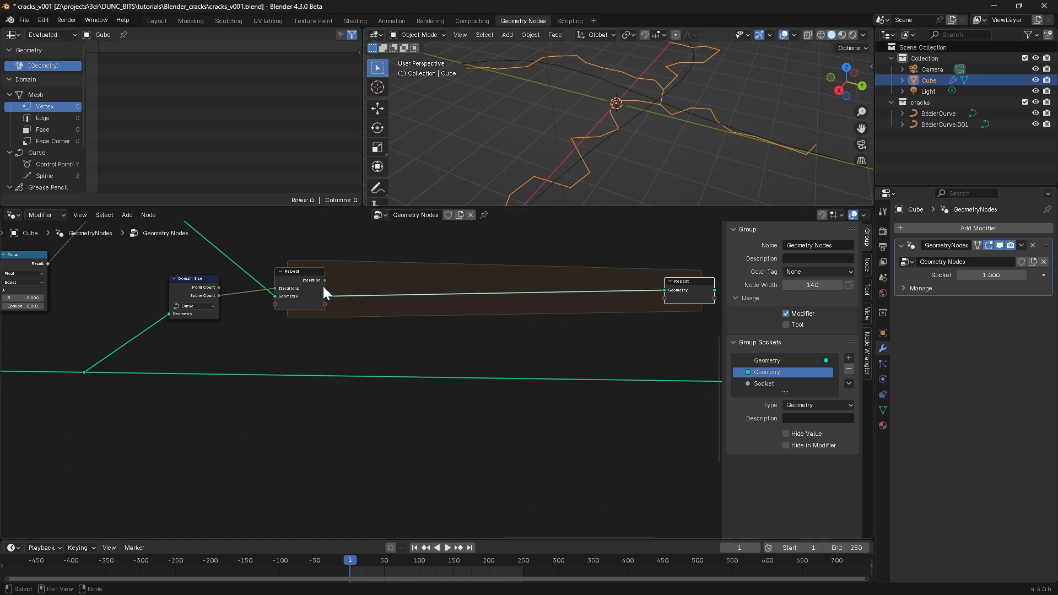
Step: Add a second reroute on the Trim Curve link and connect it to a new item on the Repeat zone's input
scroll(316, 282, up, 3)
middle_drag(312, 280, 269, 313)
middle_drag(317, 371, 420, 402)
shift+right_drag(194, 423, 196, 459)
drag(196, 439, 315, 354)
Step: Rename the Repeat zone's second geometry item to Curves
click(339, 350)
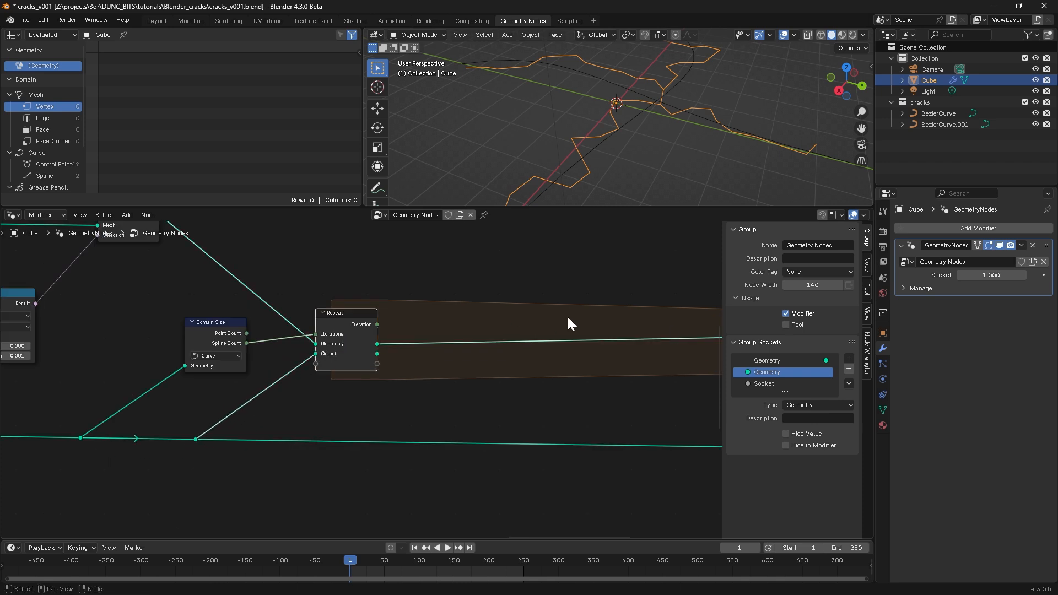
click(866, 263)
double_click(757, 385)
text(Curves)
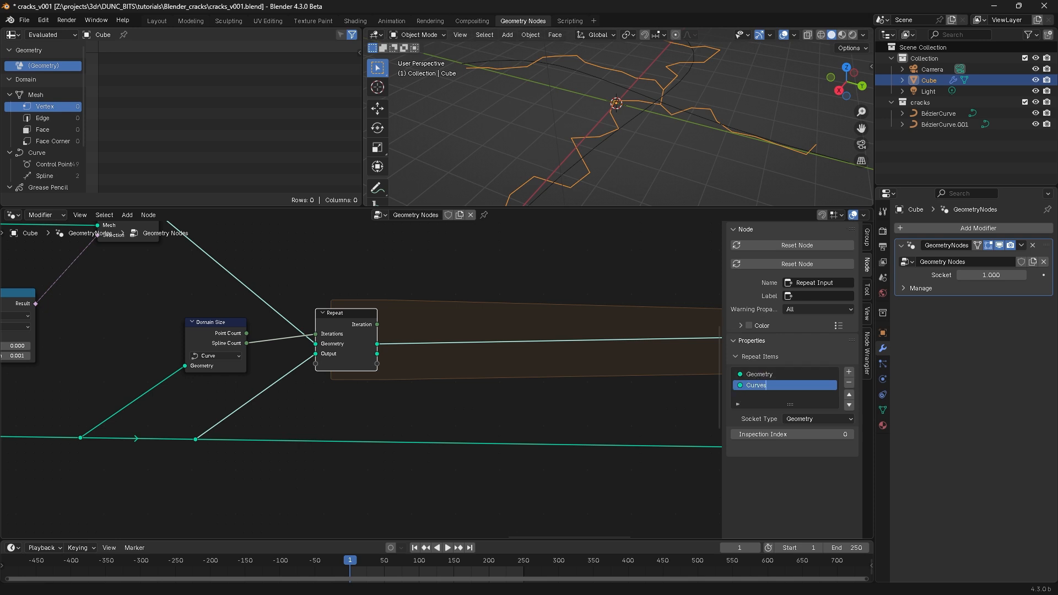
key(Return)
Step: Add a Separate Geometry node inside the Repeat zone, fed by Curves and with its domain set to Spline
middle_drag(408, 386, 257, 379)
drag(226, 345, 296, 376)
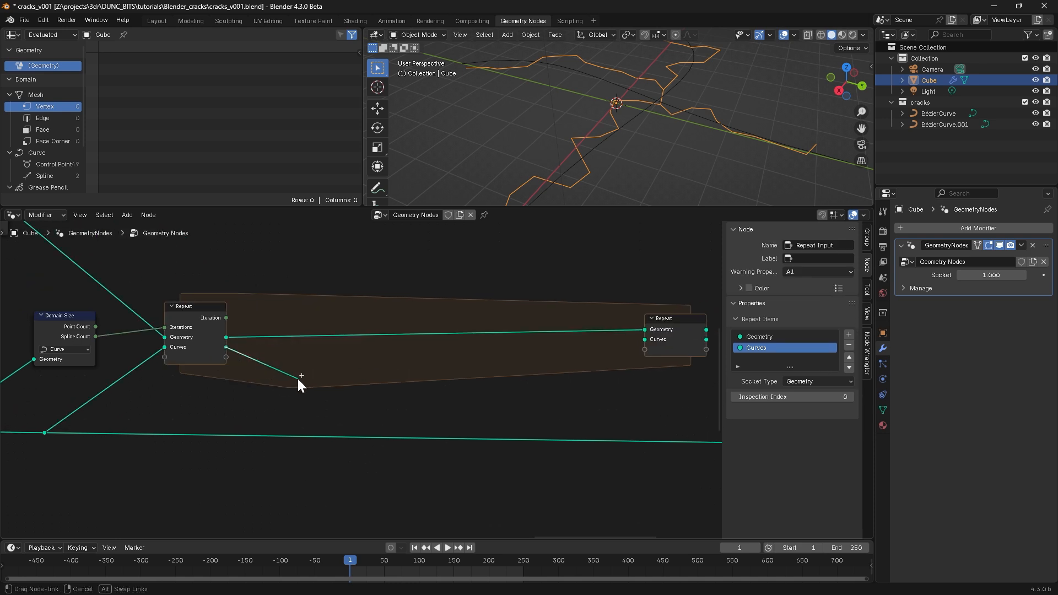
text(seq)
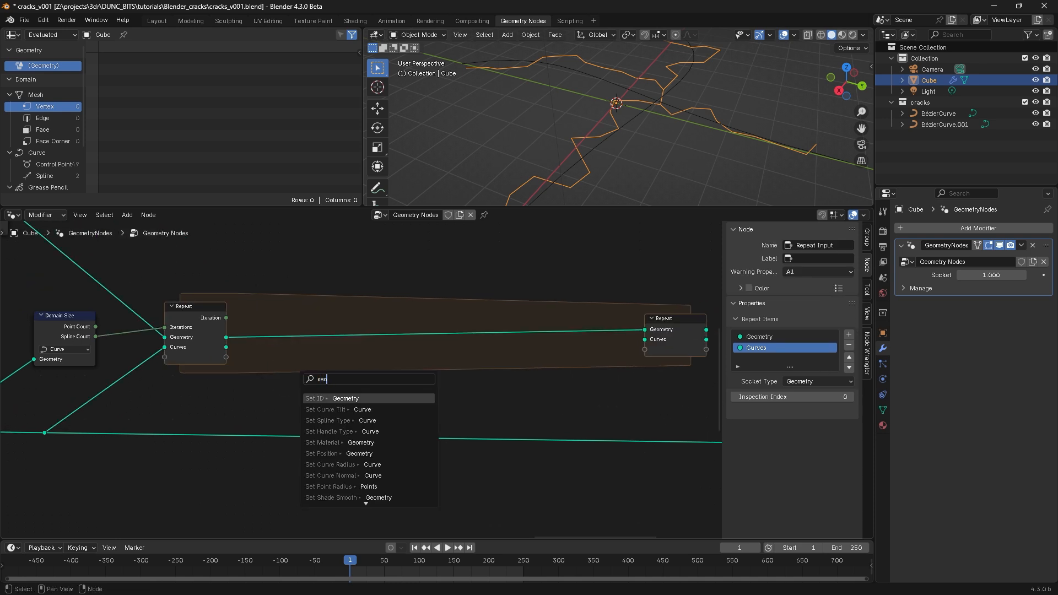
click(269, 385)
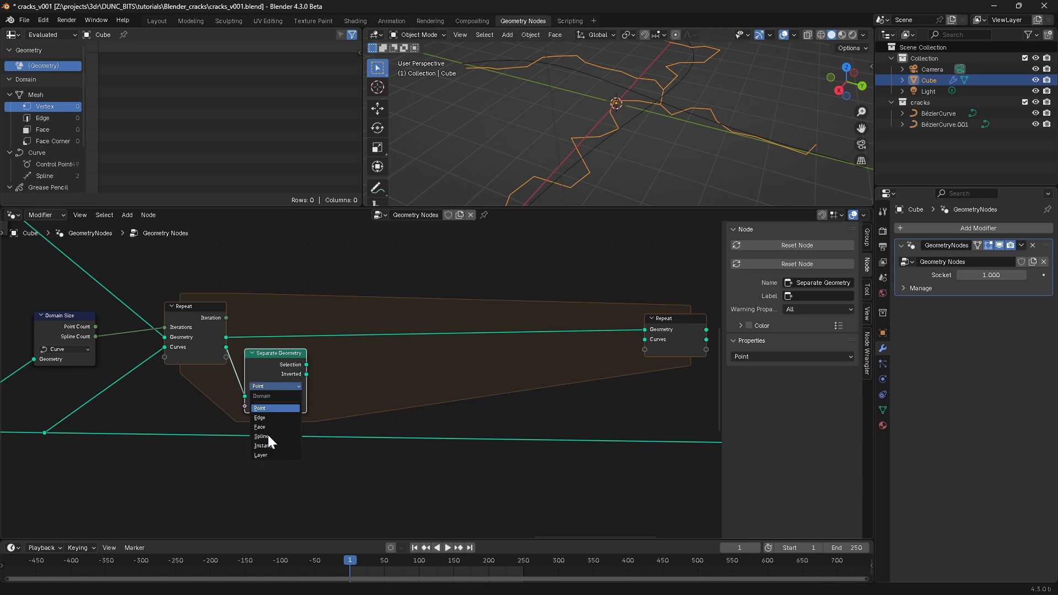
click(264, 436)
drag(273, 355, 304, 361)
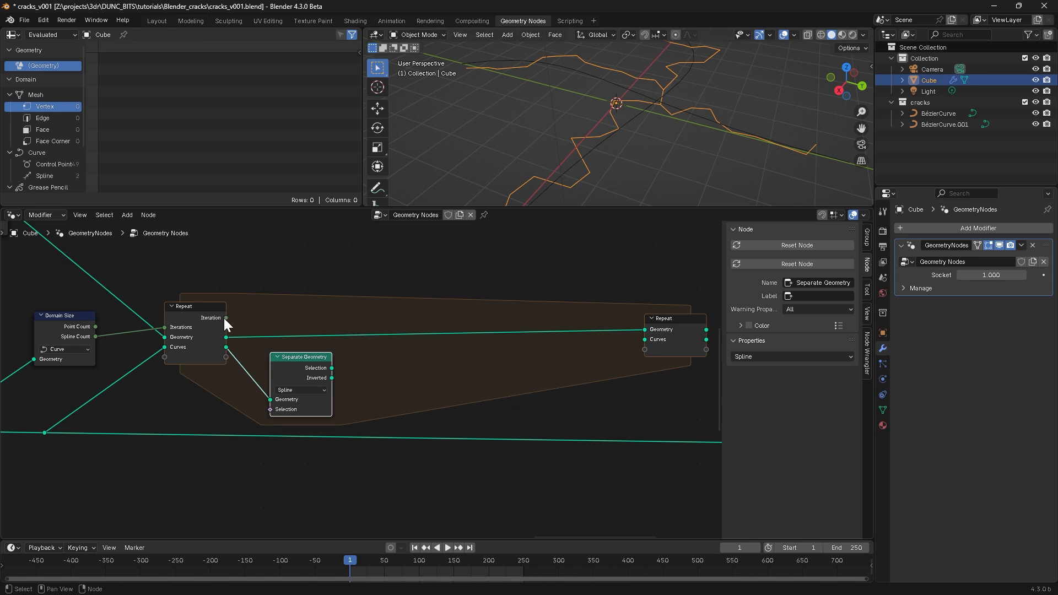
Step: Add an Index node and an integer Equal comparison against the Repeat zone's Iteration, and connect its Result to Separate Geometry's Selection
key(shift+a)
text(index)
click(284, 483)
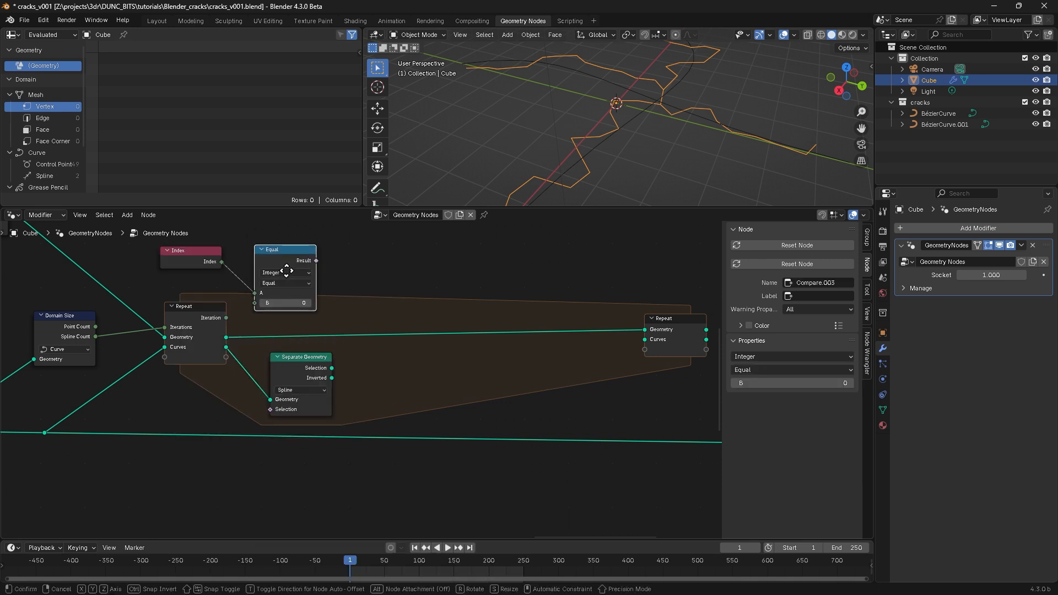
click(284, 271)
drag(226, 317, 253, 302)
drag(314, 260, 270, 410)
Step: Stack the Index, Equal and Separate Geometry nodes in one column beside the Repeat zone's start node
drag(305, 359, 288, 362)
drag(285, 264, 285, 279)
drag(173, 249, 258, 262)
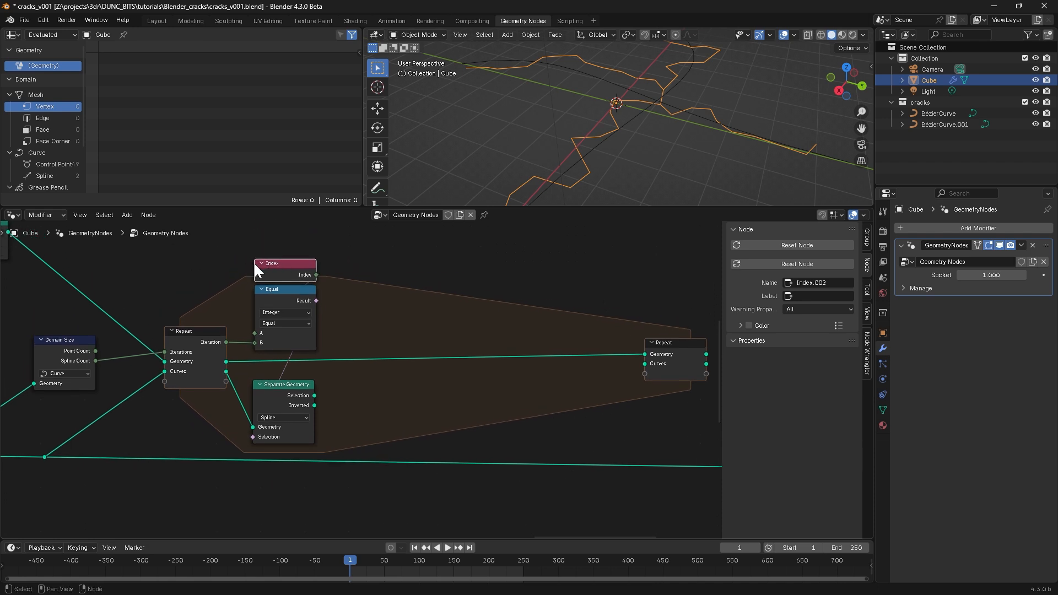
Step: Add a Curve to Mesh node fed by Separate Geometry's Selection output
scroll(360, 379, up, 2)
drag(290, 405, 360, 396)
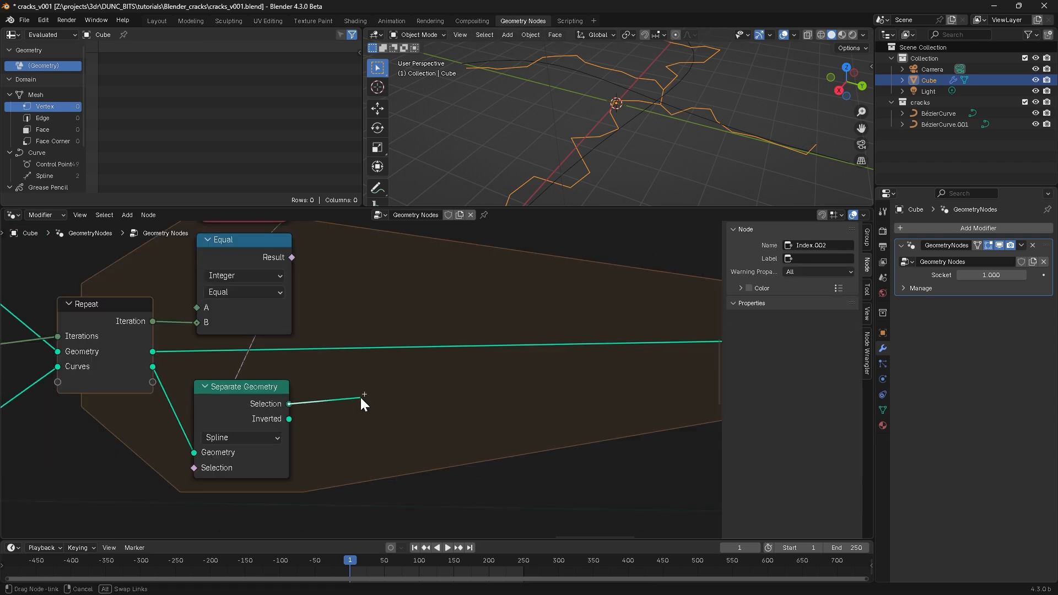
text(ctm)
key(Return)
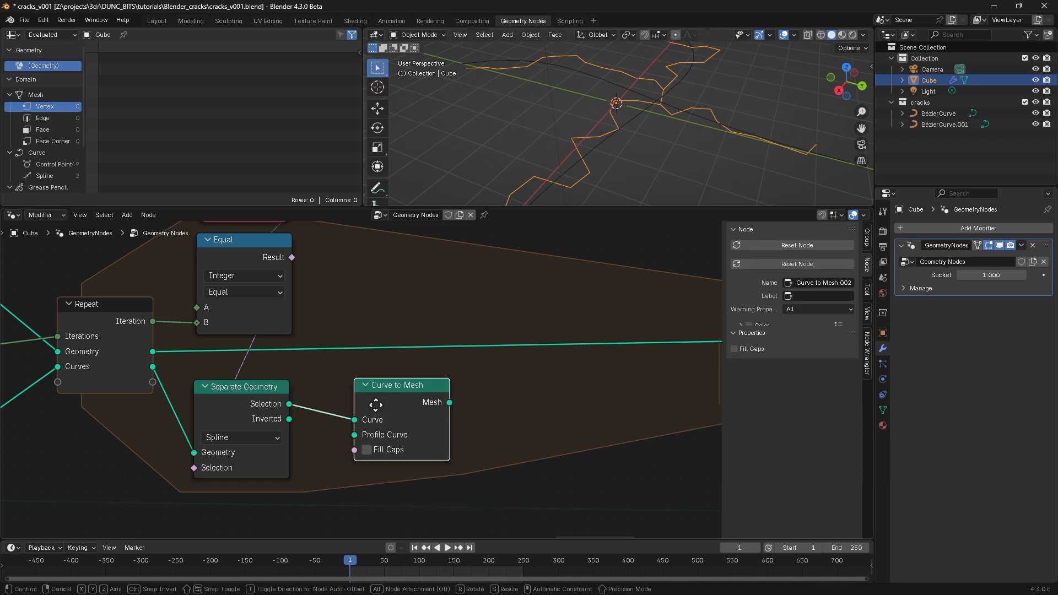
click(356, 405)
Step: Duplicate the existing Curve Line node into the Repeat zone, collapse it and connect it to Curve to Mesh's Profile Curve
key(Home)
click(234, 371)
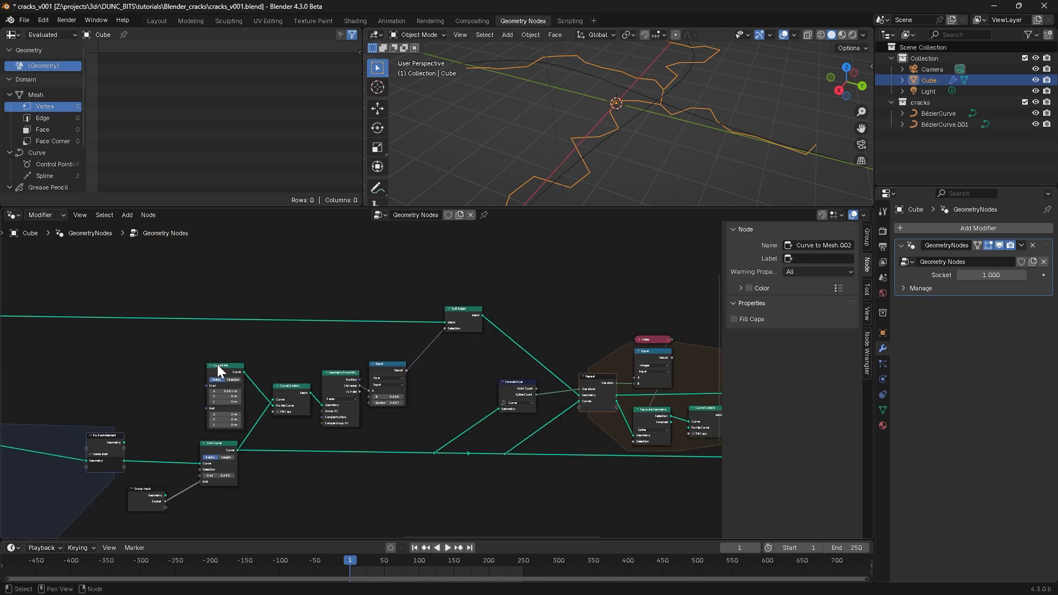
key(shift+d)
click(663, 469)
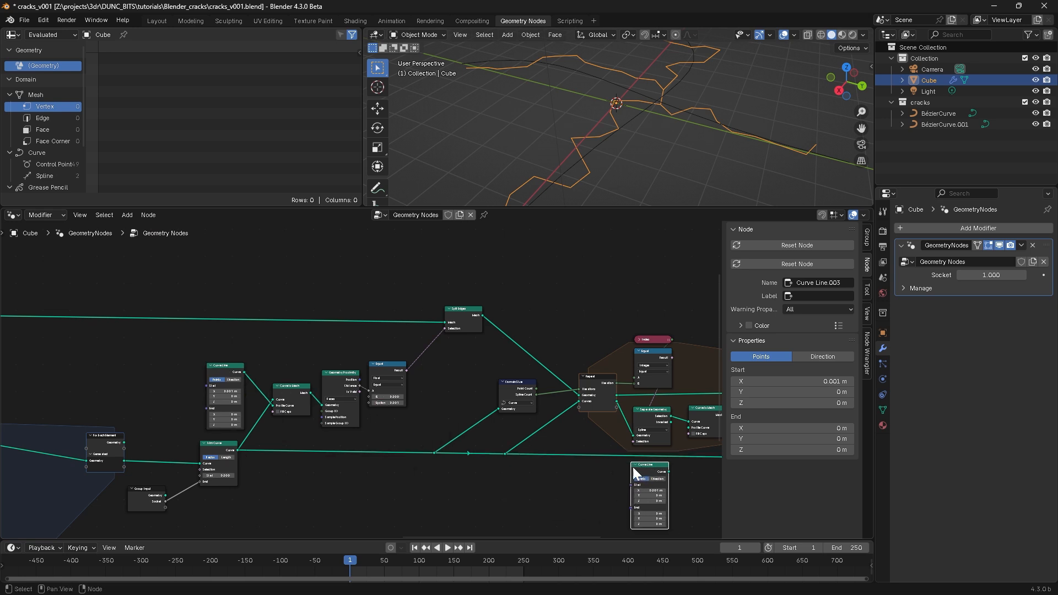
middle_drag(634, 469, 424, 389)
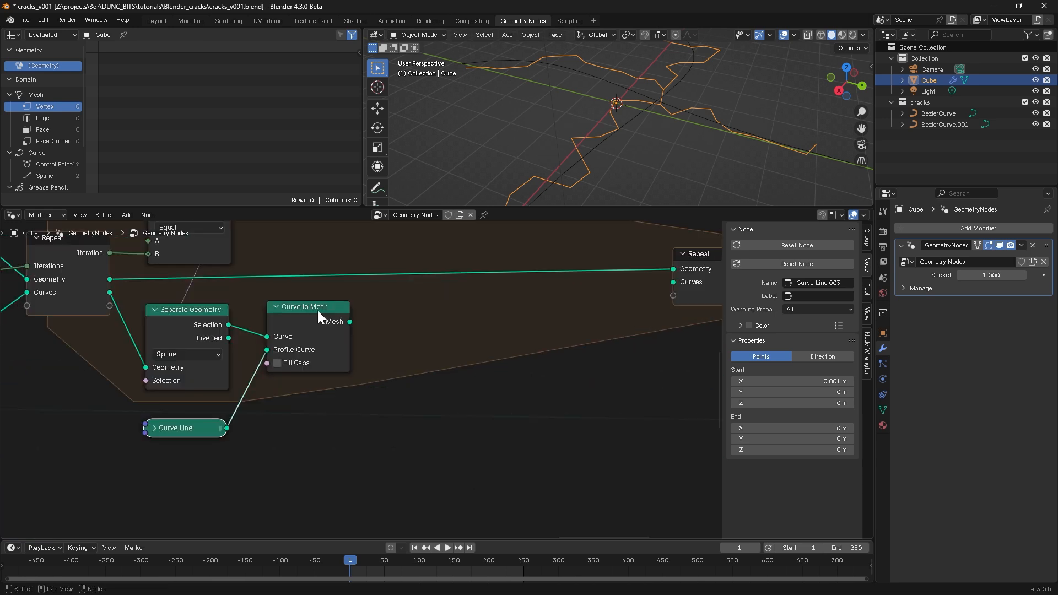
Step: Move Curve to Mesh closer to Separate Geometry and feed its Mesh into a new Geometry Proximity node set to Faces
drag(313, 316, 419, 329)
text(prox)
key(Return)
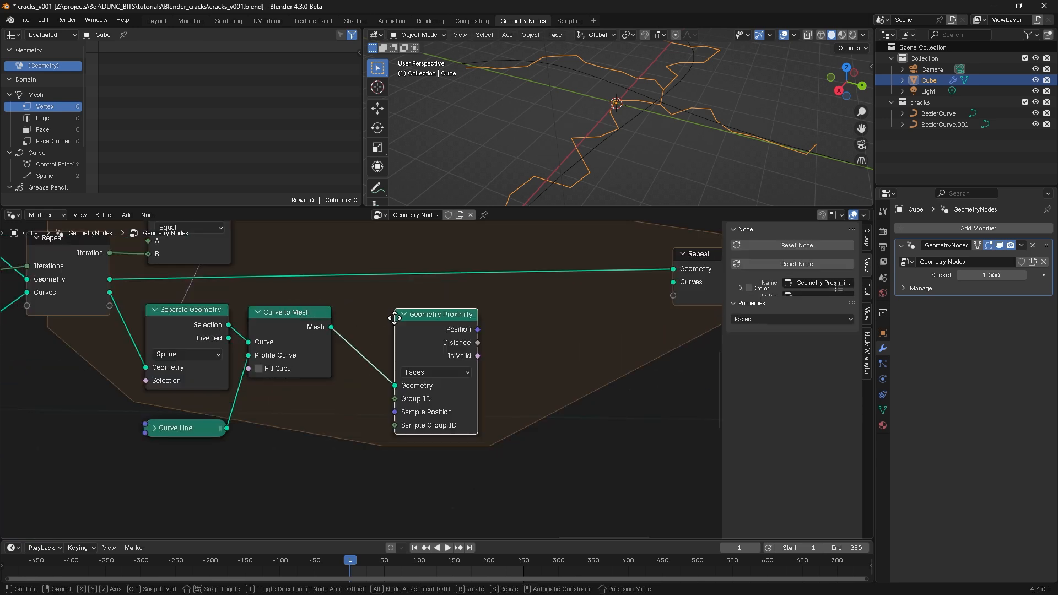
click(368, 302)
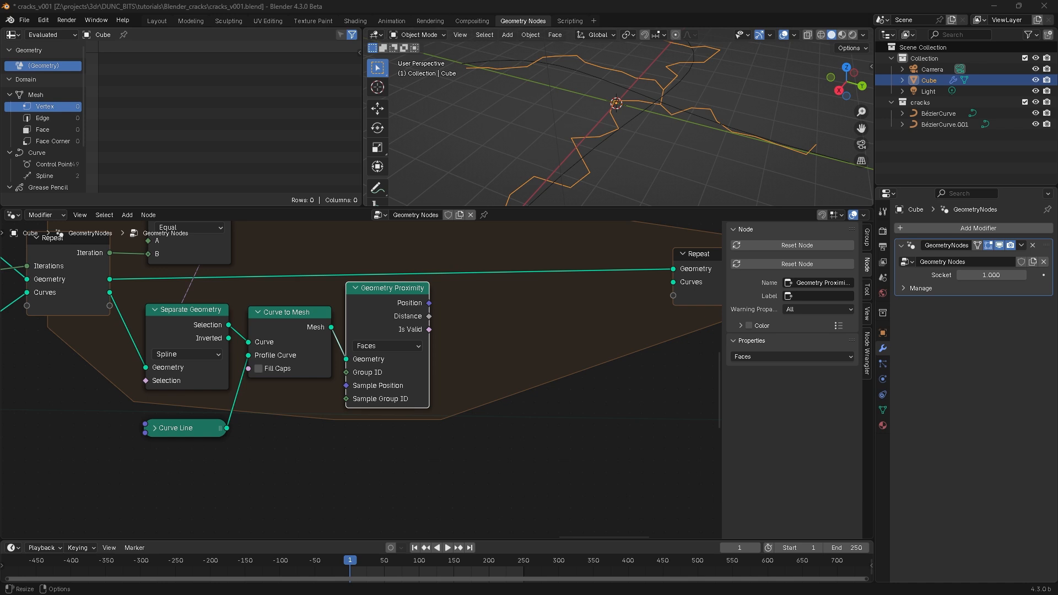
Step: Insert a Set Position node on the Geometry link before the Repeat zone's end node, testing and undoing an X offset
scroll(435, 334, down, 2)
click(617, 337)
key(shift+a)
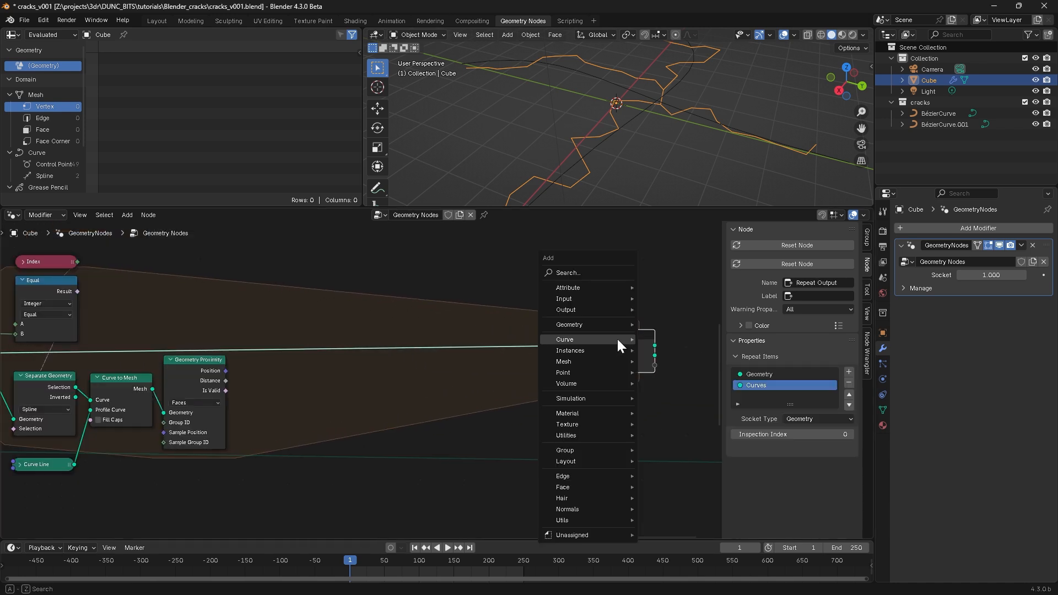
text(setpo)
mouse_move(370, 381)
mouse_down()
mouse_move(385, 382)
mouse_move(334, 379)
mouse_move(361, 384)
mouse_up()
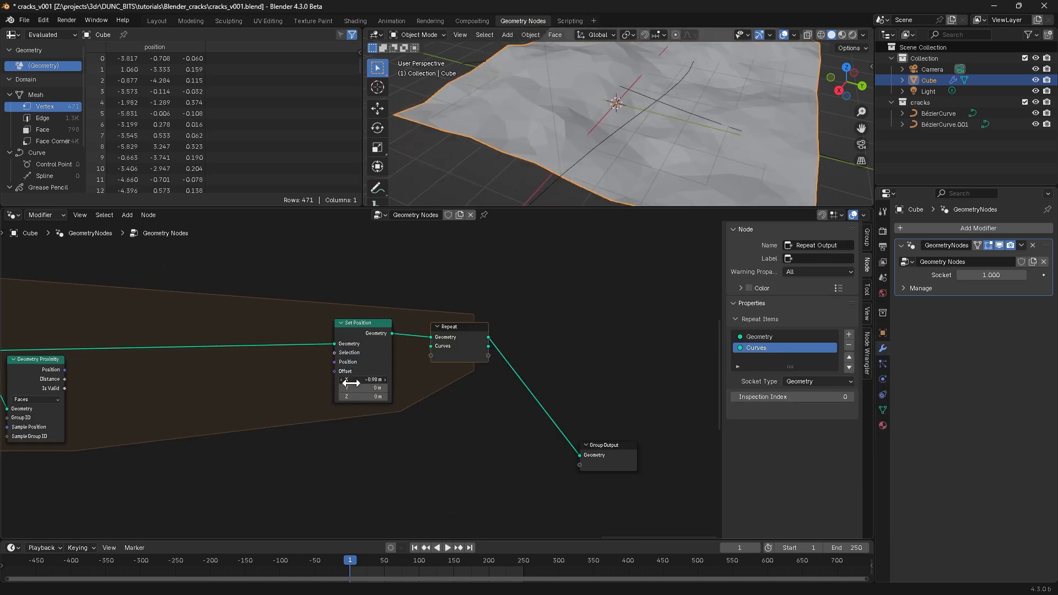
key(ctrl+z)
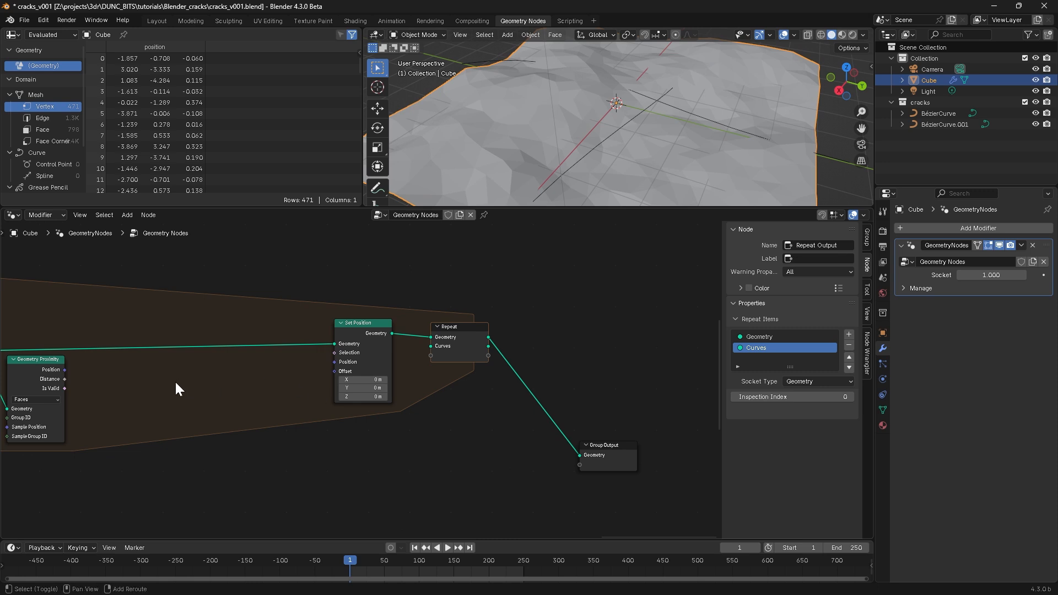
Step: Add a Vector Math node between Geometry Proximity and Set Position and set its operation to Scale
middle_drag(25, 386, 179, 370)
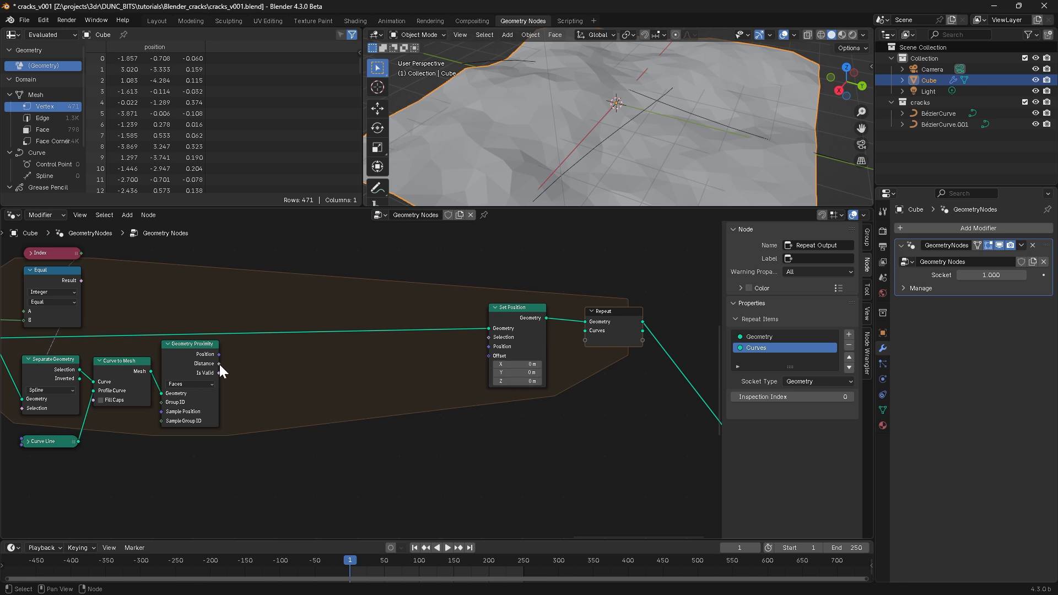
key(shift+a)
mouse_move(371, 380)
text(vect)
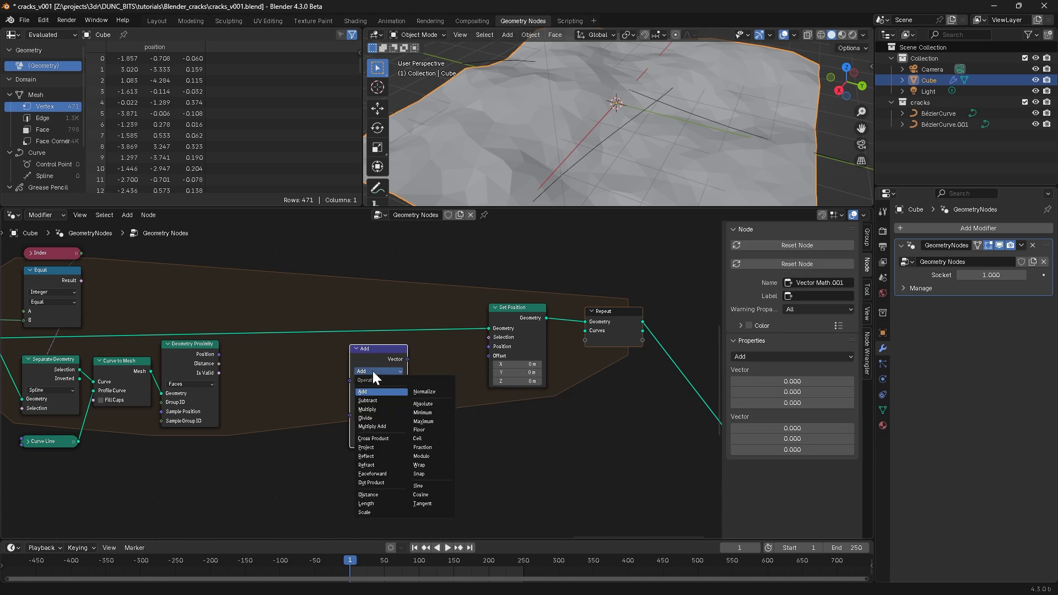
click(365, 513)
Step: Drive the Scale factor with Geometry Proximity's Distance, set the vector's Z to 1, and connect the result to Set Position's Offset
drag(219, 363, 347, 414)
click(378, 405)
text(1)
key(Return)
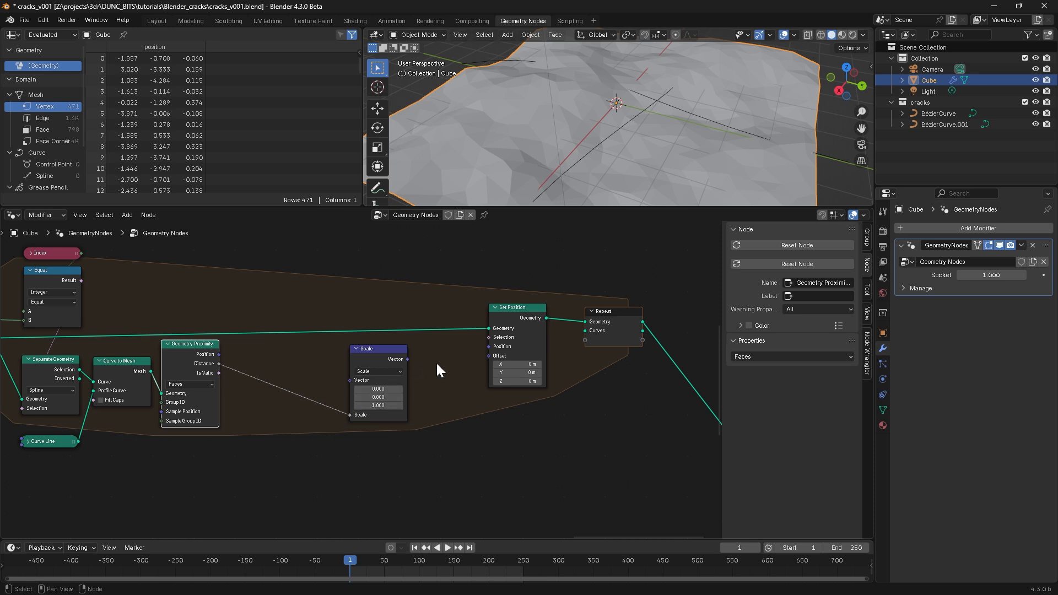
drag(407, 359, 489, 355)
scroll(548, 133, down, 5)
middle_drag(550, 165, 576, 167)
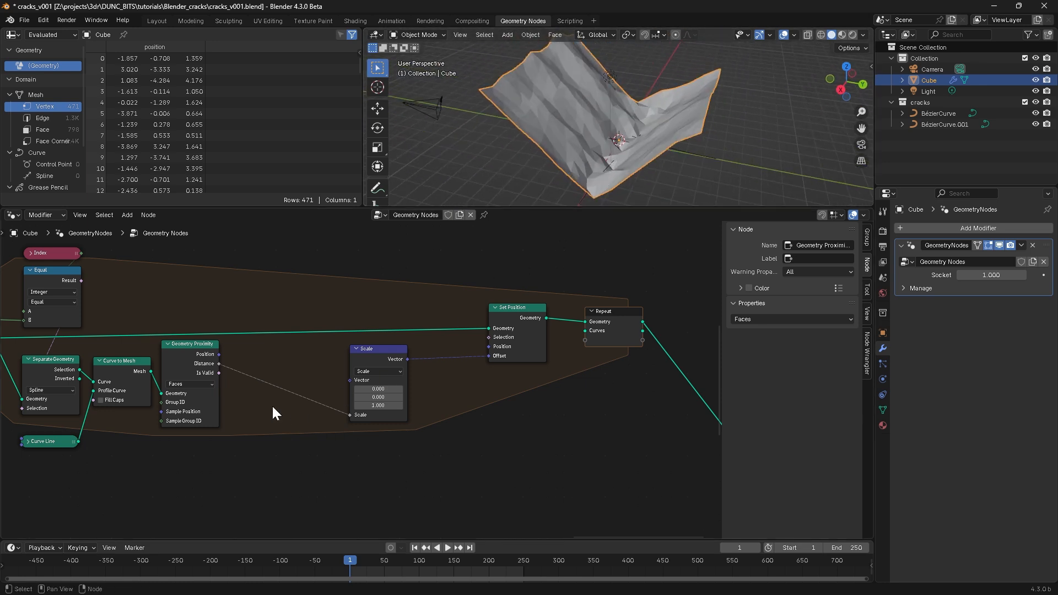
Step: Insert a Map Range node between Geometry Proximity's Distance and the Scale node
drag(219, 364, 249, 364)
text(map)
key(Return)
click(302, 474)
ctrl+middle_drag(302, 475, 287, 423)
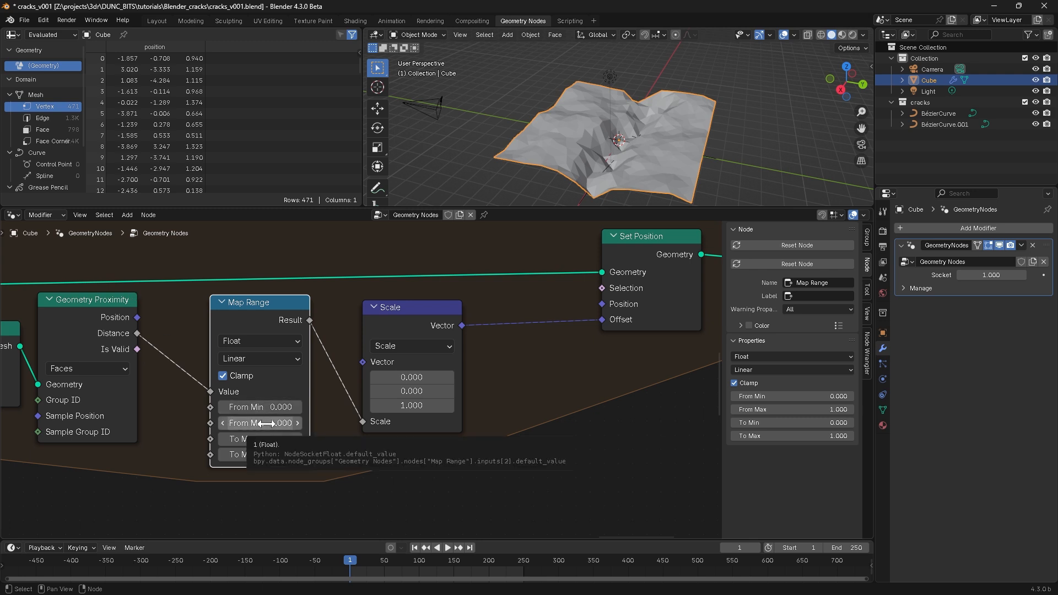
Step: Invert the Map Range output by setting To Max to 0 and To Min to 1, then raise To Min to 1.1
double_click(260, 439)
text(1)
key(Tab)
text(0)
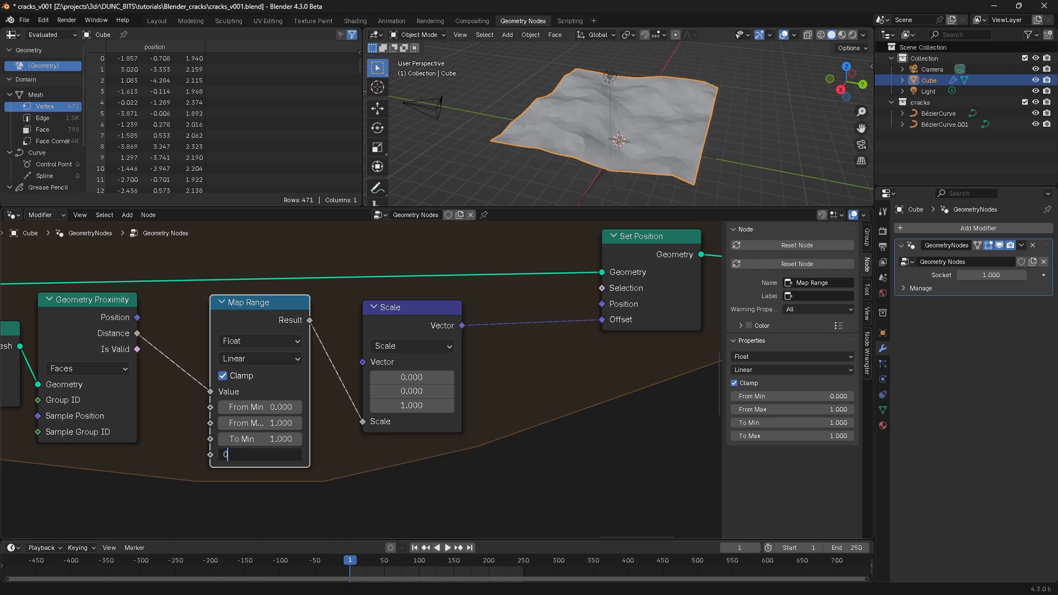
key(Return)
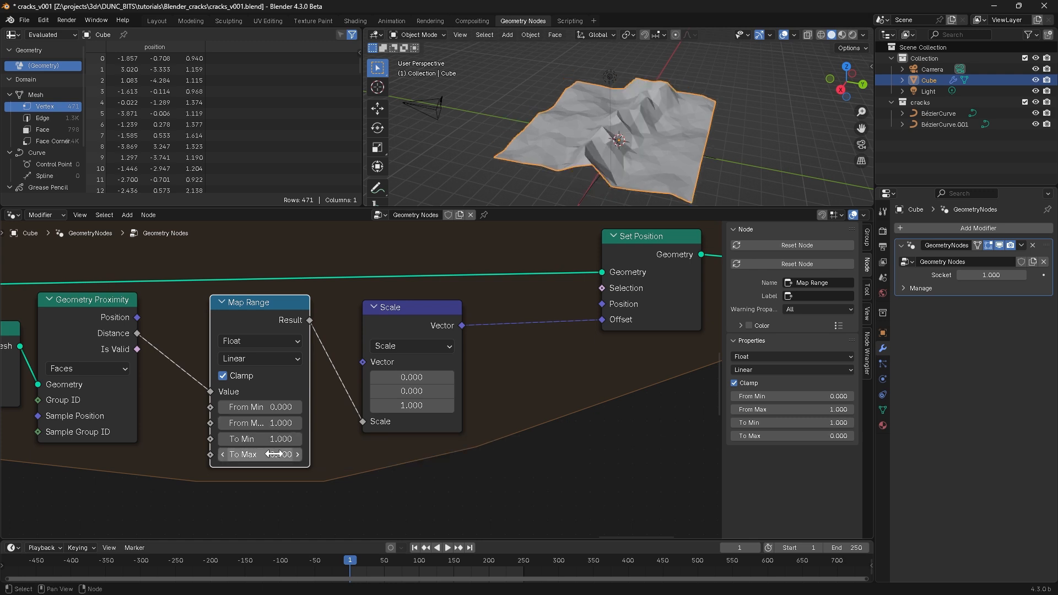
drag(270, 439, 240, 439)
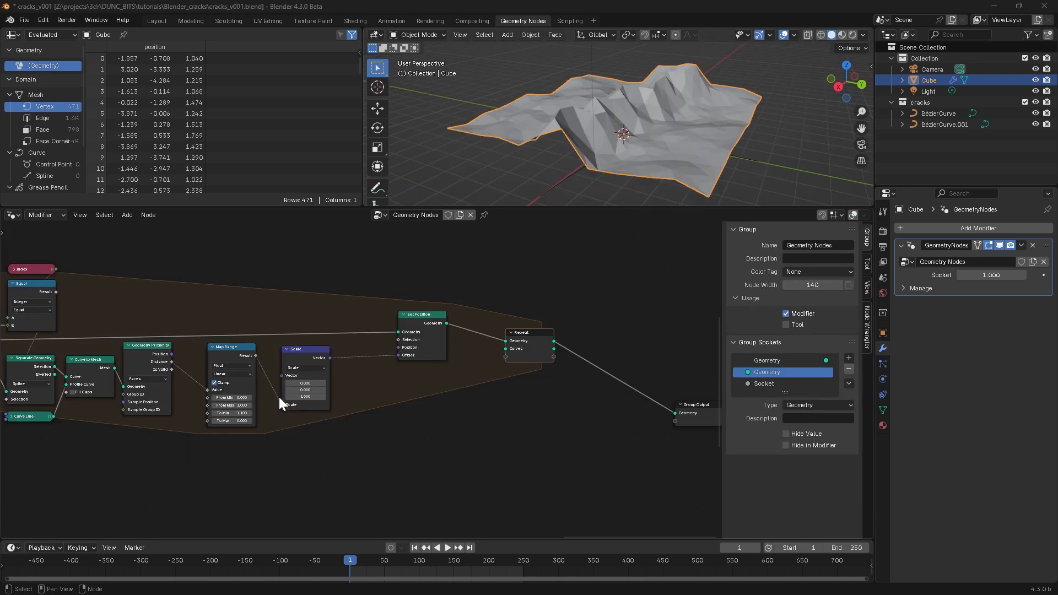
Step: Connect Curves from the Repeat zone's start node to its end node and inspect the displaced terrain
middle_drag(279, 397, 412, 411)
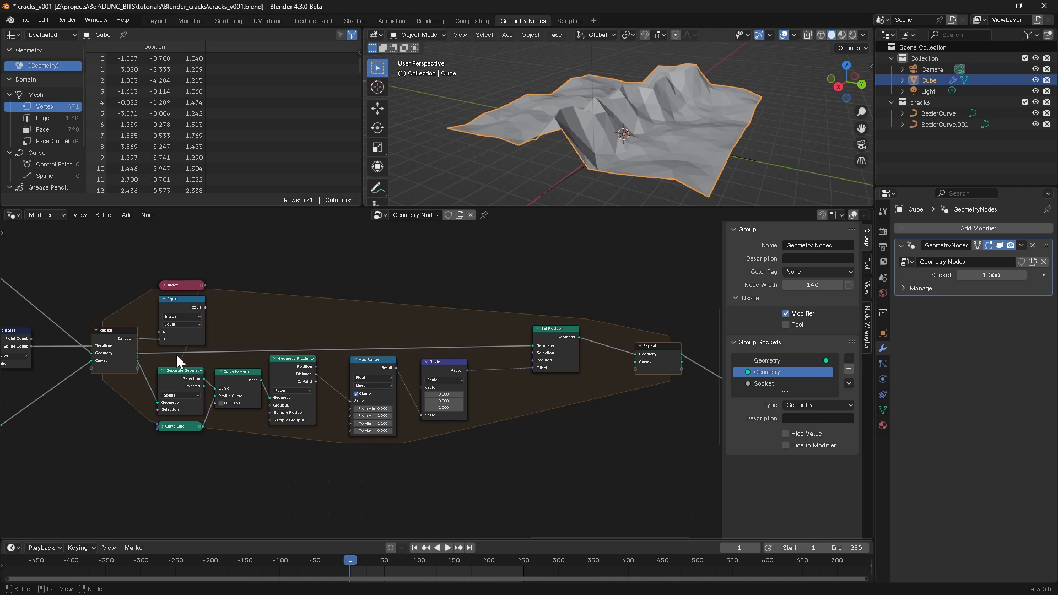
drag(137, 361, 635, 361)
middle_drag(658, 158, 633, 162)
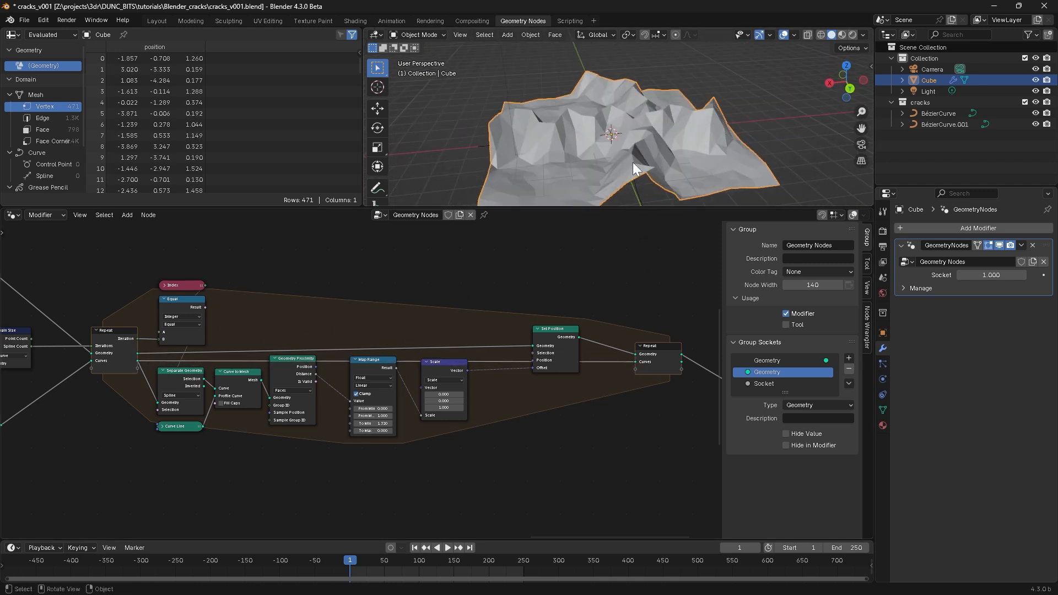
middle_drag(611, 125, 755, 160)
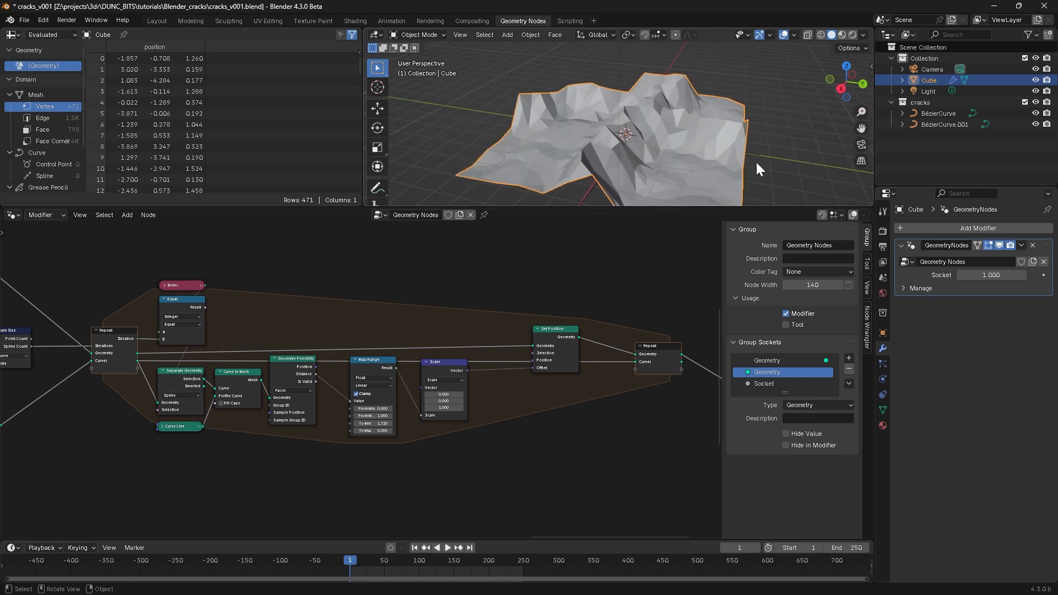
middle_drag(540, 158, 617, 193)
Step: Add two reroutes to the Curves link and route it beneath the nodes in the Repeat zone
shift+right_drag(607, 355, 616, 410)
key(g)
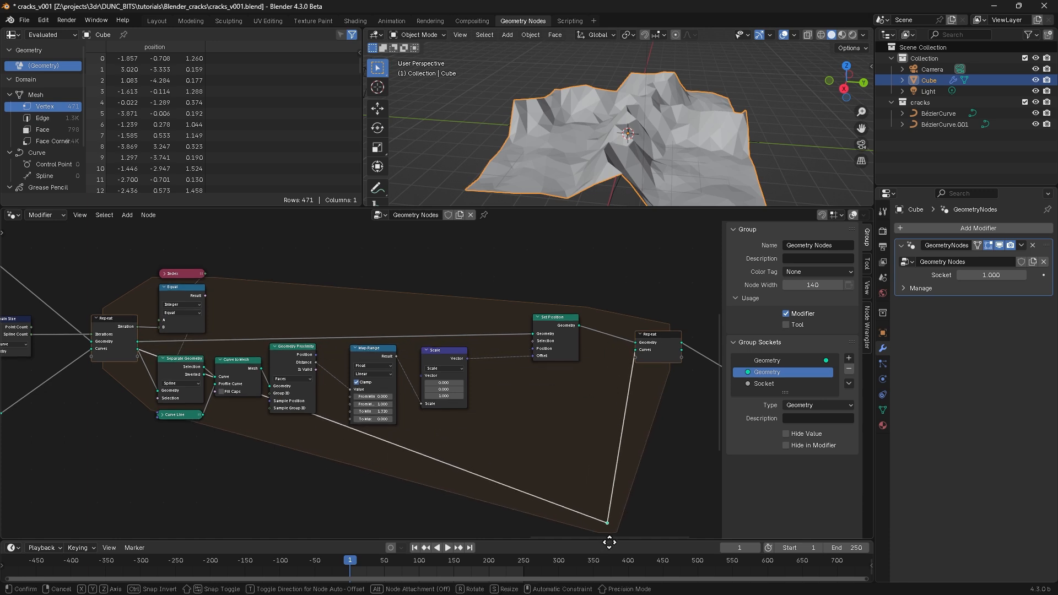
click(610, 538)
shift+right_drag(508, 481, 519, 482)
key(g)
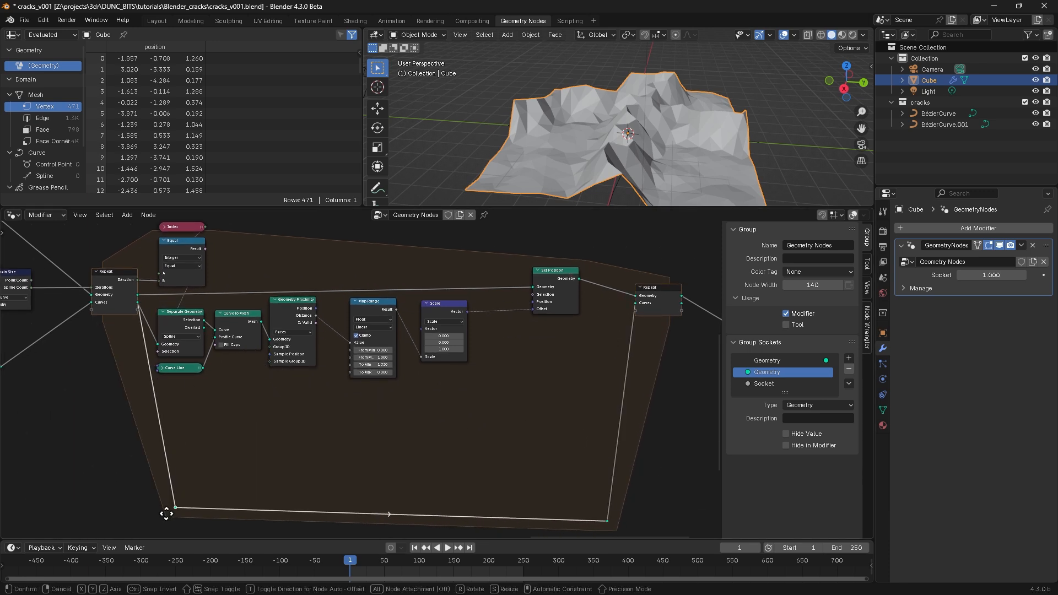
click(156, 484)
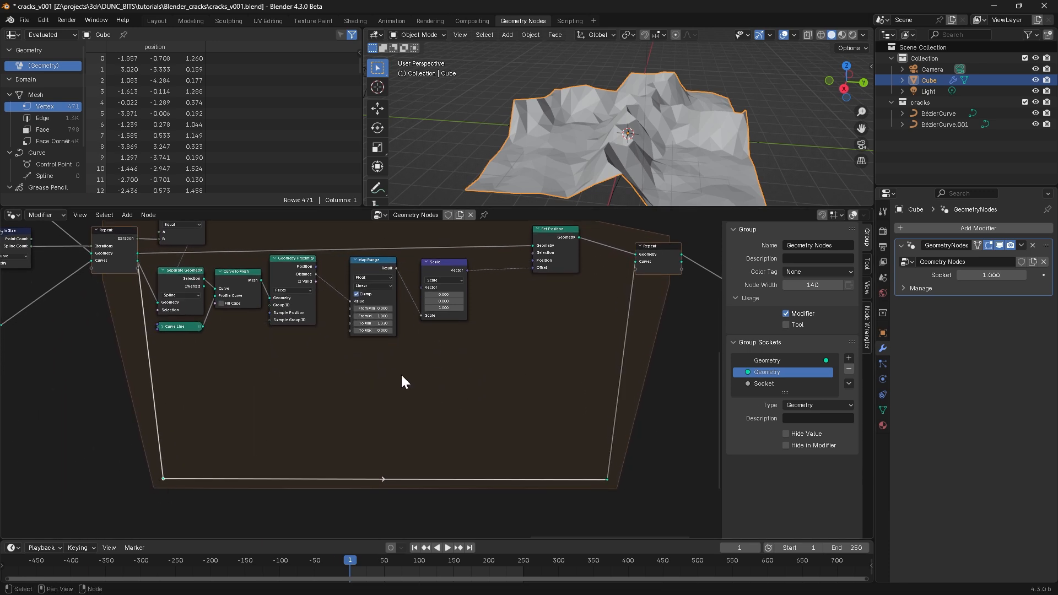
Step: Set the Map Range's From Max to 1.12 and To Min to 0.96, and inspect the raised crack areas
middle_drag(640, 116, 620, 117)
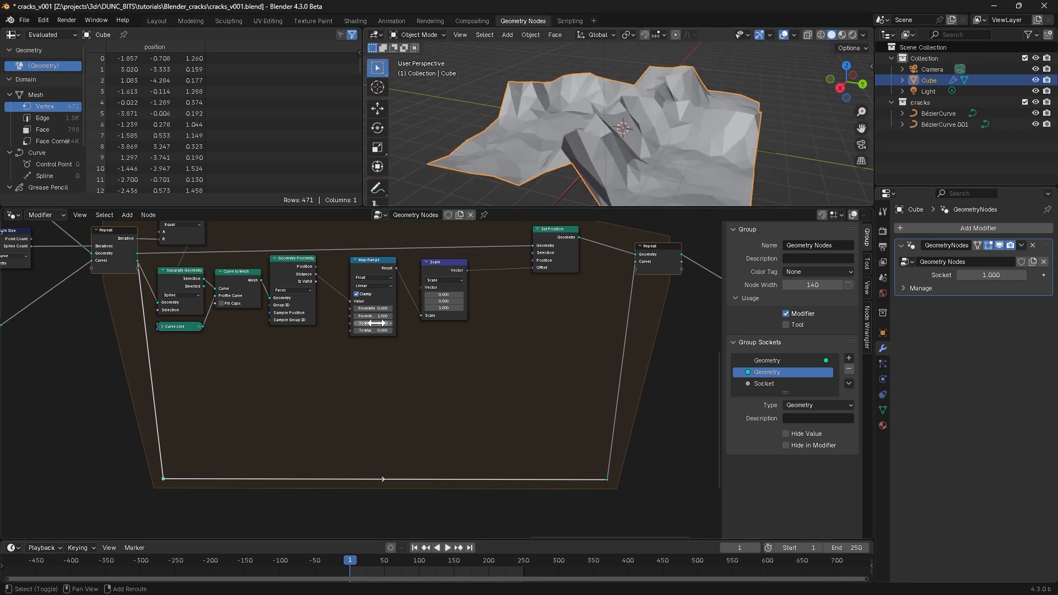
mouse_move(374, 323)
mouse_down()
mouse_move(334, 318)
mouse_move(380, 323)
mouse_up()
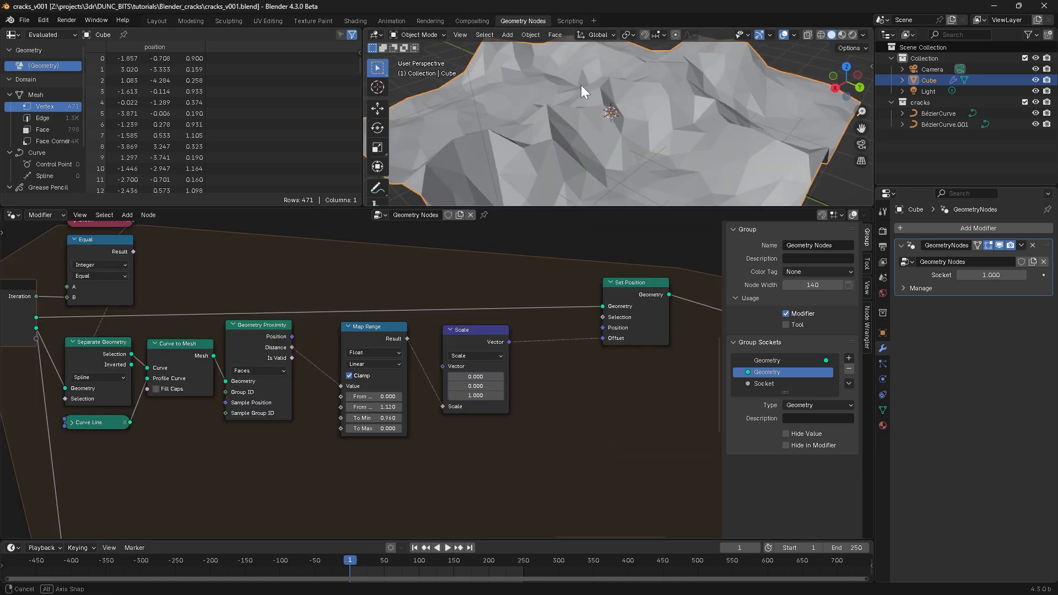
middle_drag(581, 85, 628, 152)
ctrl+middle_drag(627, 153, 625, 141)
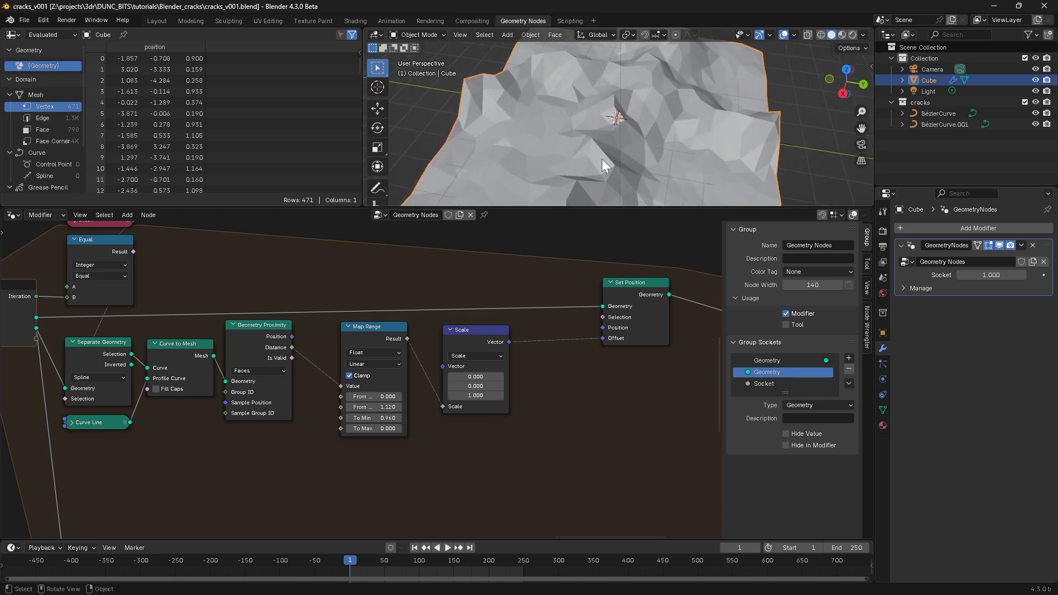
middle_drag(603, 164, 646, 145)
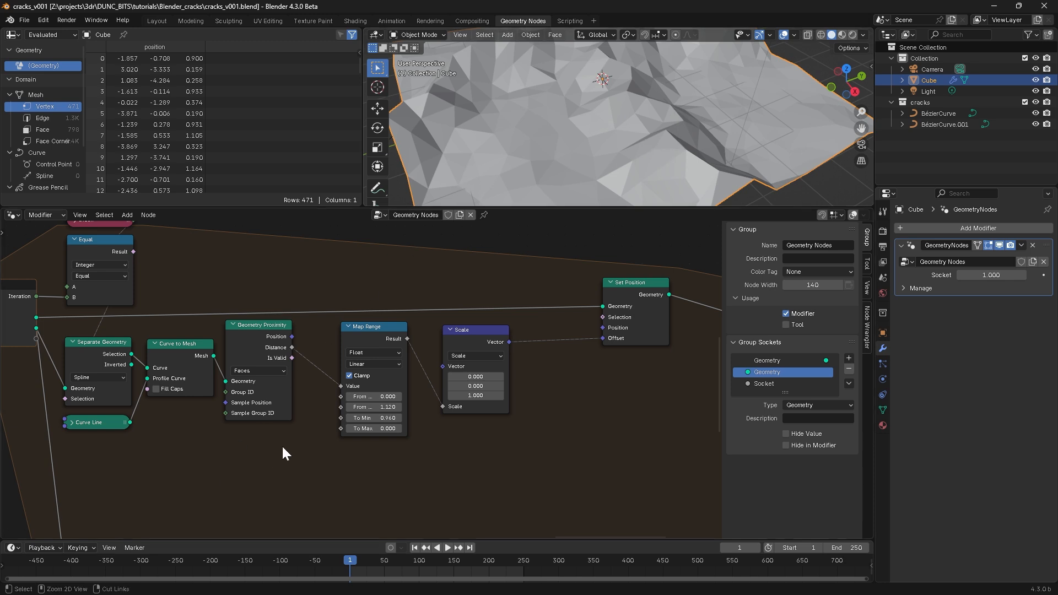
Step: Add a Sample Curve node inside the Repeat zone and align it beneath the Map Range node
scroll(298, 435, down, 2)
key(shift+a)
text(samp)
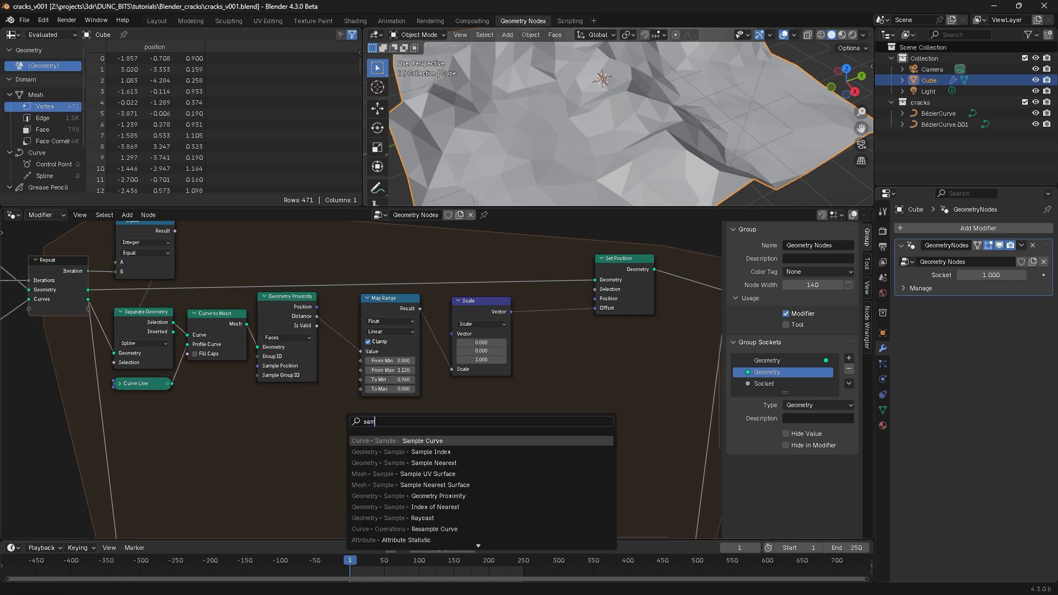
key(Return)
click(339, 412)
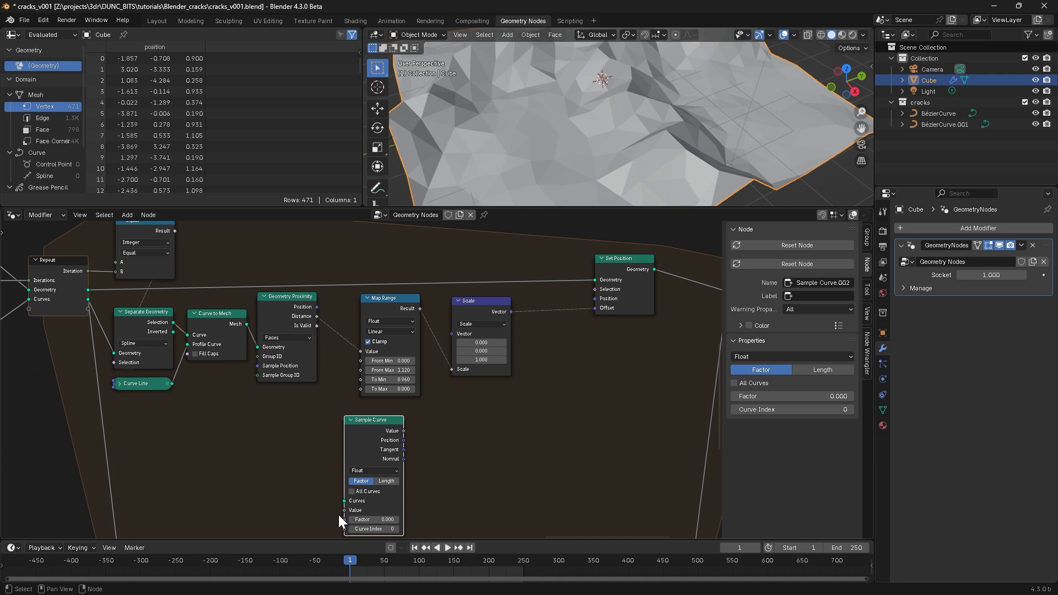
drag(368, 420, 385, 419)
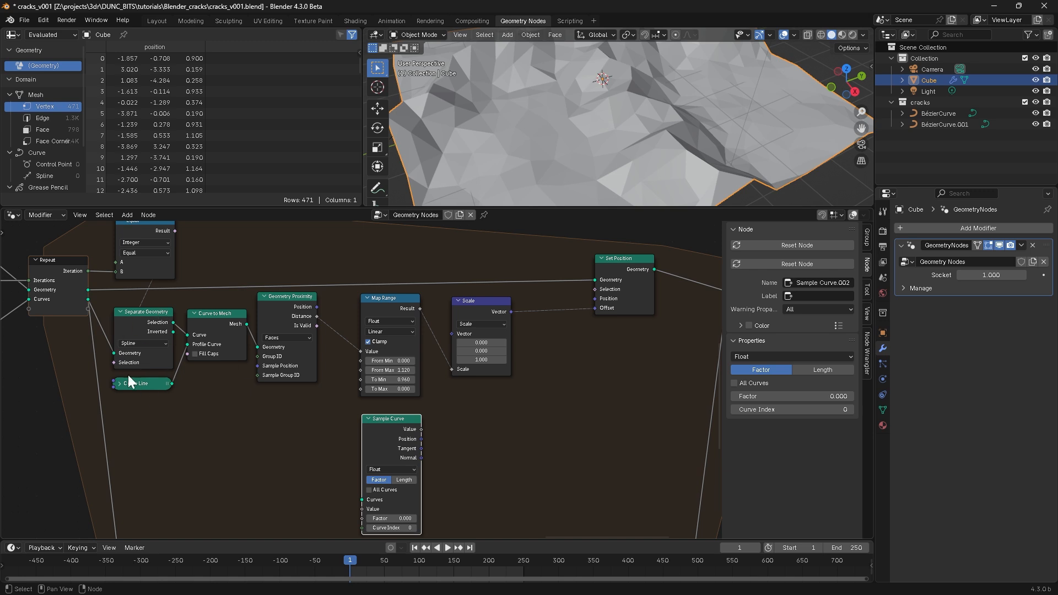
Step: Move Curve to Mesh, Geometry Proximity, Map Range, Scale and Sample Curve together away from Separate Geometry to make room
scroll(156, 369, down, 1)
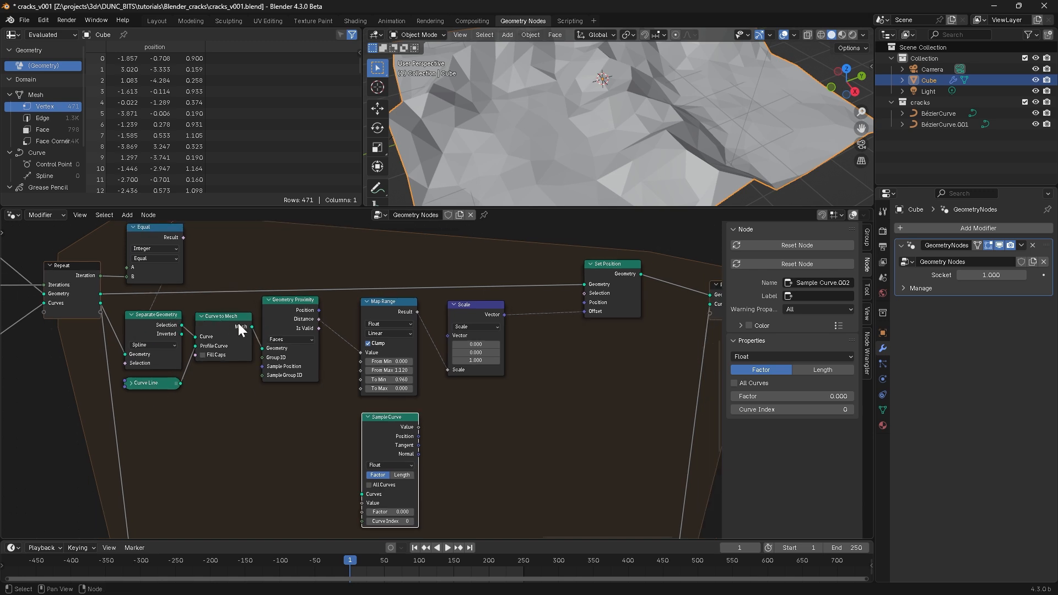
scroll(237, 326, down, 1)
drag(230, 290, 497, 462)
key(g)
click(504, 418)
scroll(331, 391, up, 1)
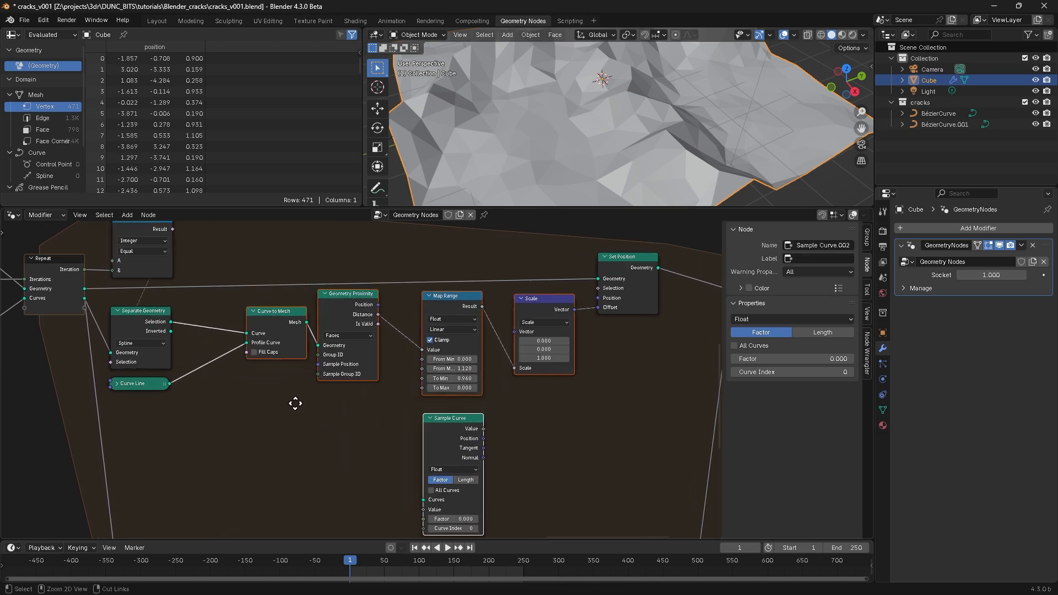
Step: Insert a Capture Attribute node on the link between Separate Geometry and Curve to Mesh
key(shift+a)
text(cap)
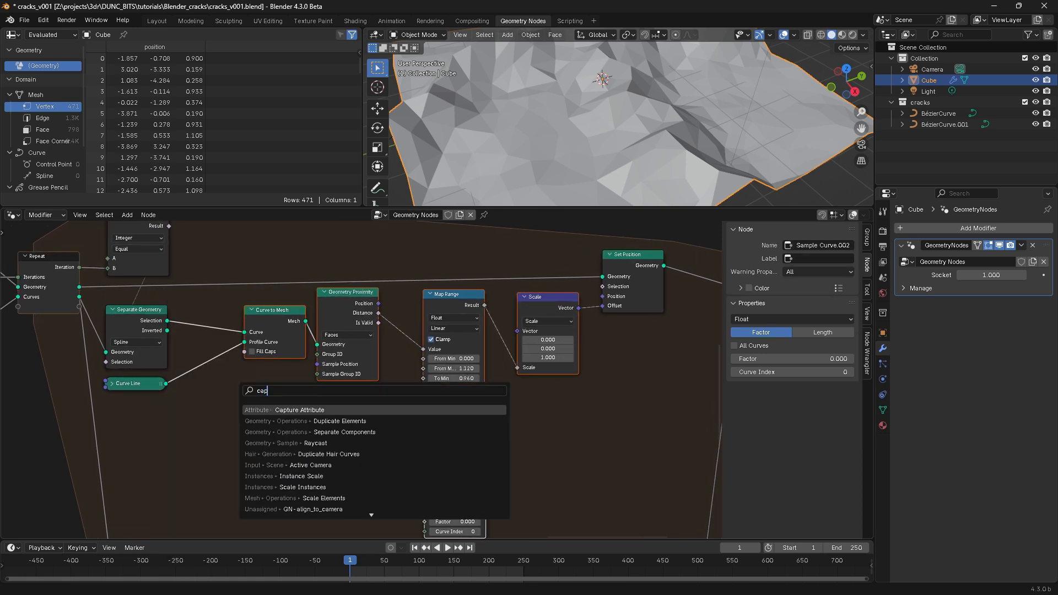
key(Return)
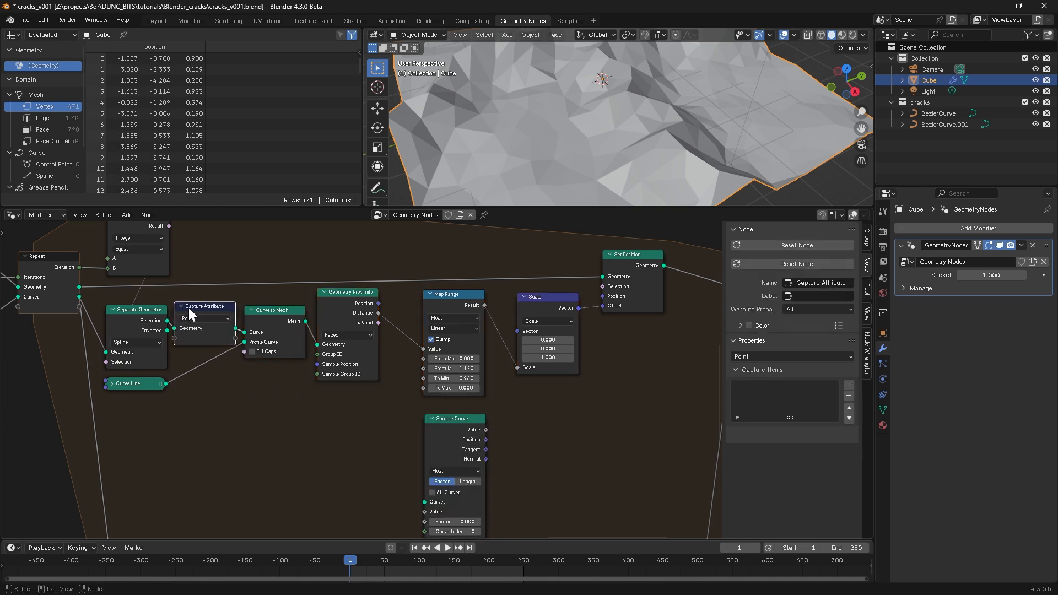
click(189, 308)
Step: Add a Spline Parameter node beneath Capture Attribute, capture its Factor, and realign Curve to Mesh and Geometry Proximity
key(shift+a)
text(splin)
key(Down)
key(Down)
key(Down)
key(Return)
click(235, 419)
drag(244, 407, 176, 339)
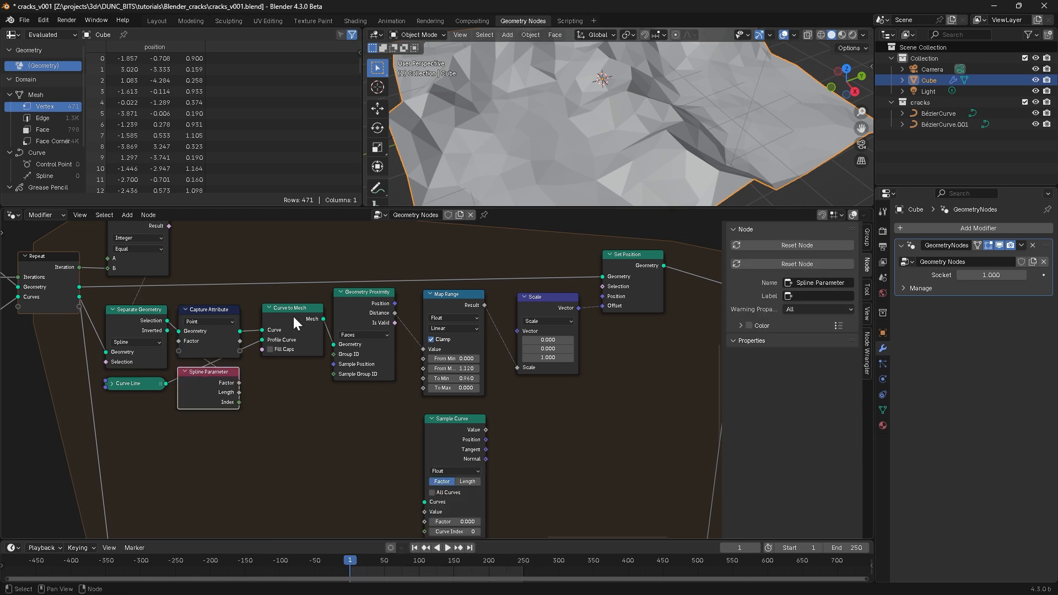
drag(286, 311, 277, 316)
drag(362, 294, 365, 293)
Step: Add a Sample Nearest Surface node fed by the Curve to Mesh output, sampling the captured Factor as its Value
drag(314, 323, 337, 432)
text(sampl)
click(386, 497)
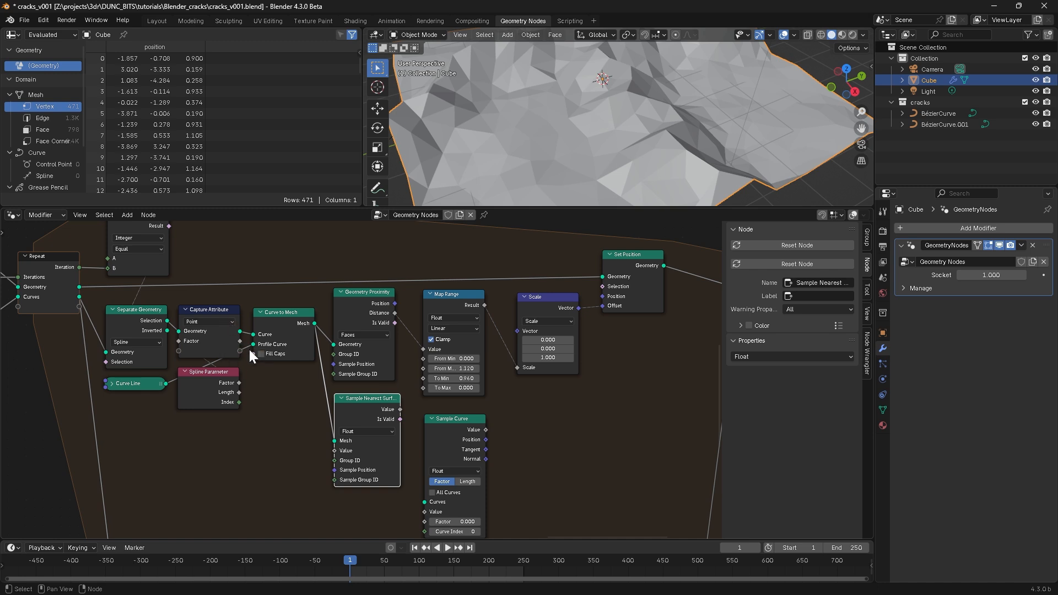
drag(240, 341, 330, 450)
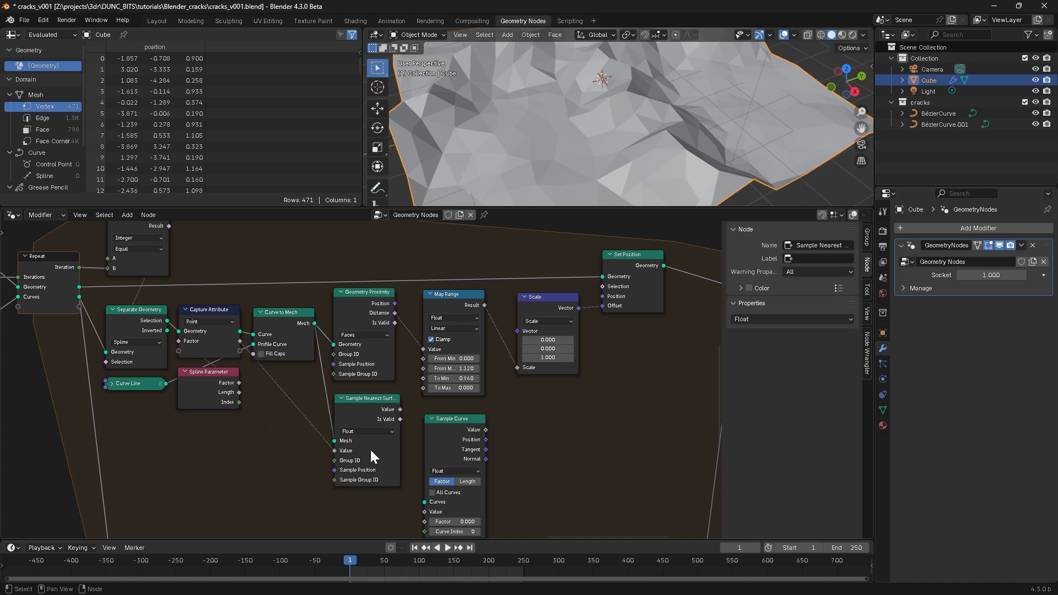
Step: Place Sample Curve closer beneath Map Range and drive its Factor with the Sample Nearest Surface value
click(451, 425)
drag(451, 423, 427, 433)
mouse_move(416, 484)
mouse_down()
mouse_move(418, 517)
mouse_move(419, 503)
mouse_up()
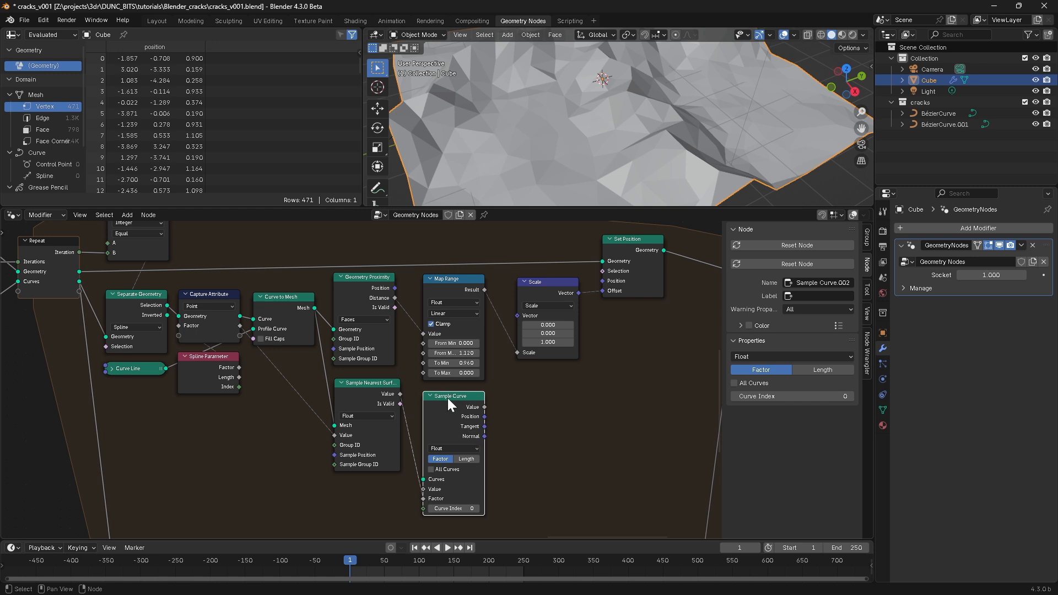
Step: Shift Set Position slightly away from Scale and feed Sample Curve's Normal into the Scale node's Vector input
ctrl+middle_drag(564, 429, 421, 461)
drag(418, 358, 425, 360)
drag(490, 262, 502, 261)
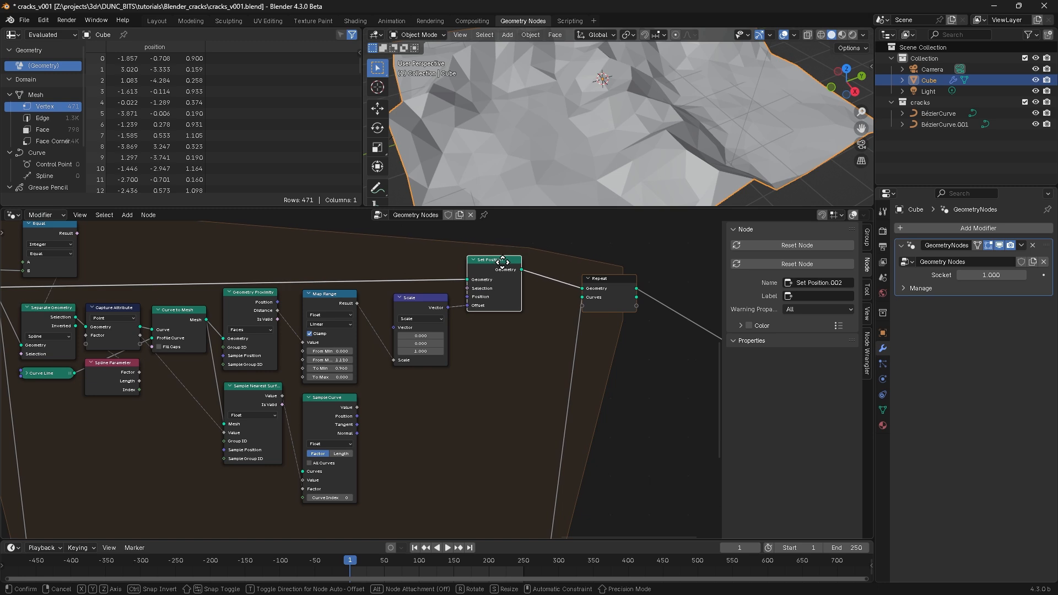
drag(357, 425, 394, 328)
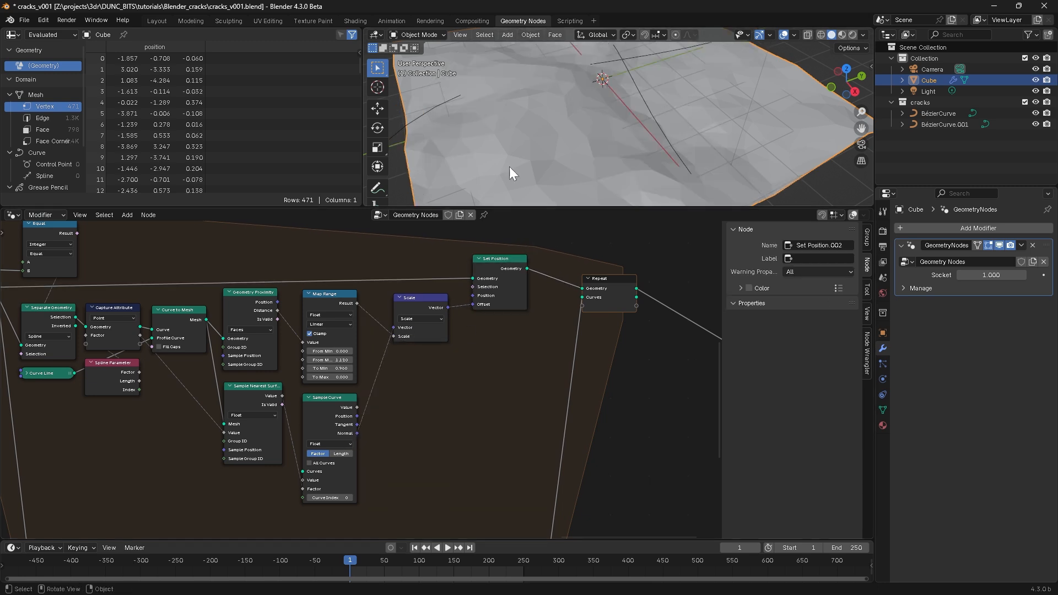
Step: Switch the viewport to wireframe shading and connect Capture Attribute's Geometry output to Sample Curve's Curves input
key(shift+z)
drag(332, 369, 342, 369)
middle_drag(306, 470, 403, 416)
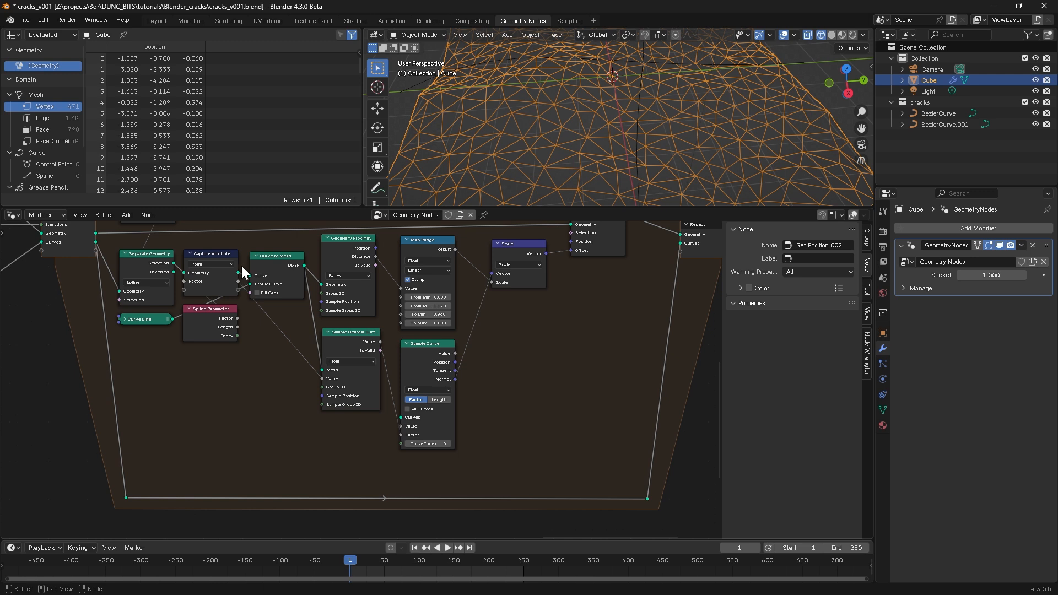
drag(238, 281, 421, 427)
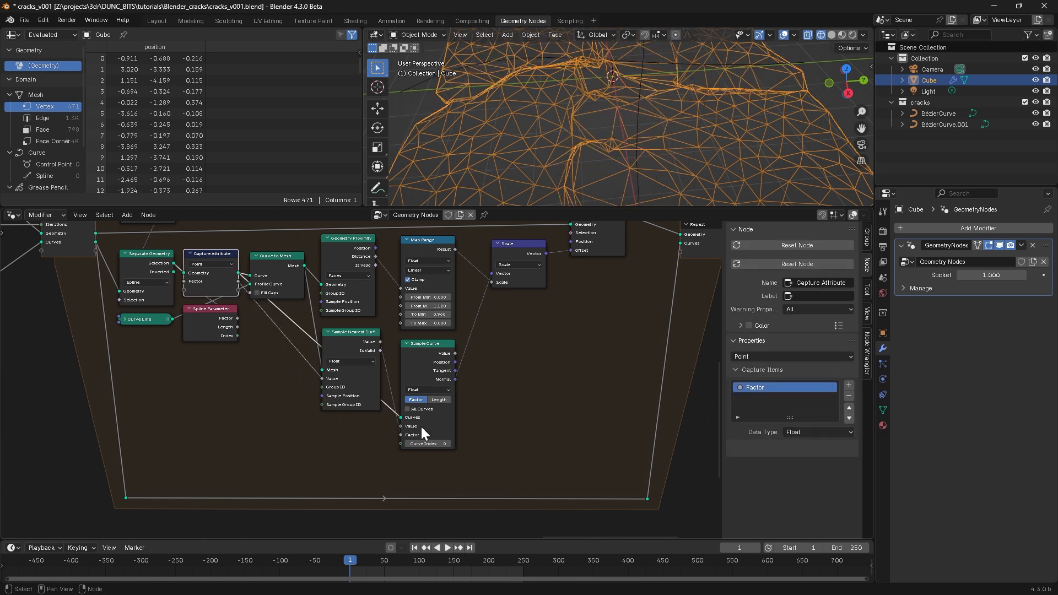
shift+scroll(507, 281, up, 2)
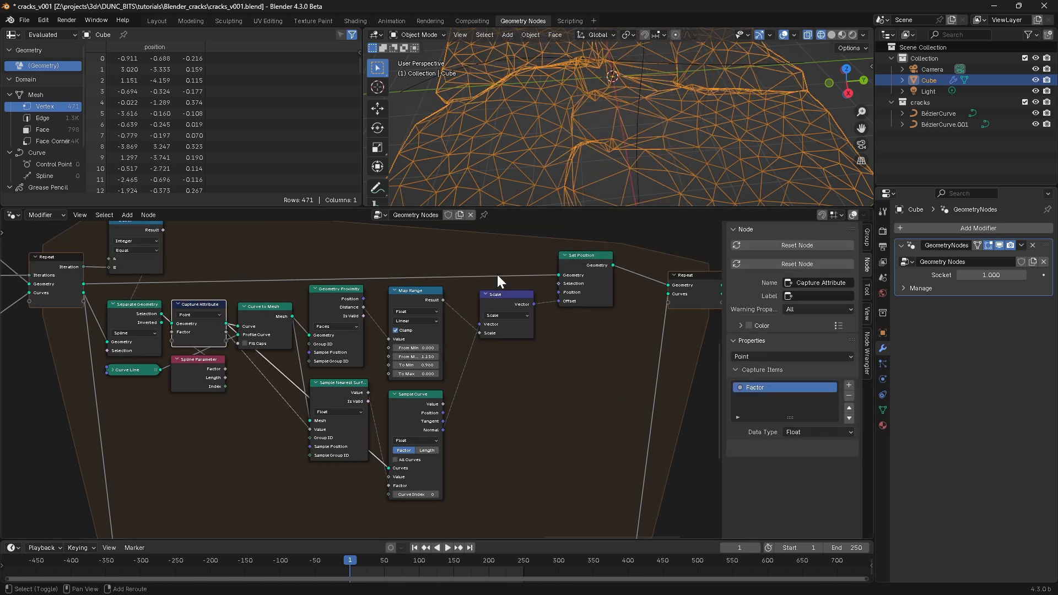
Step: Try other To Min values on the Map Range while inspecting the displaced crack edges, and undo the last change
mouse_move(411, 363)
mouse_down()
mouse_move(363, 360)
mouse_move(430, 364)
mouse_up()
middle_drag(585, 117, 640, 128)
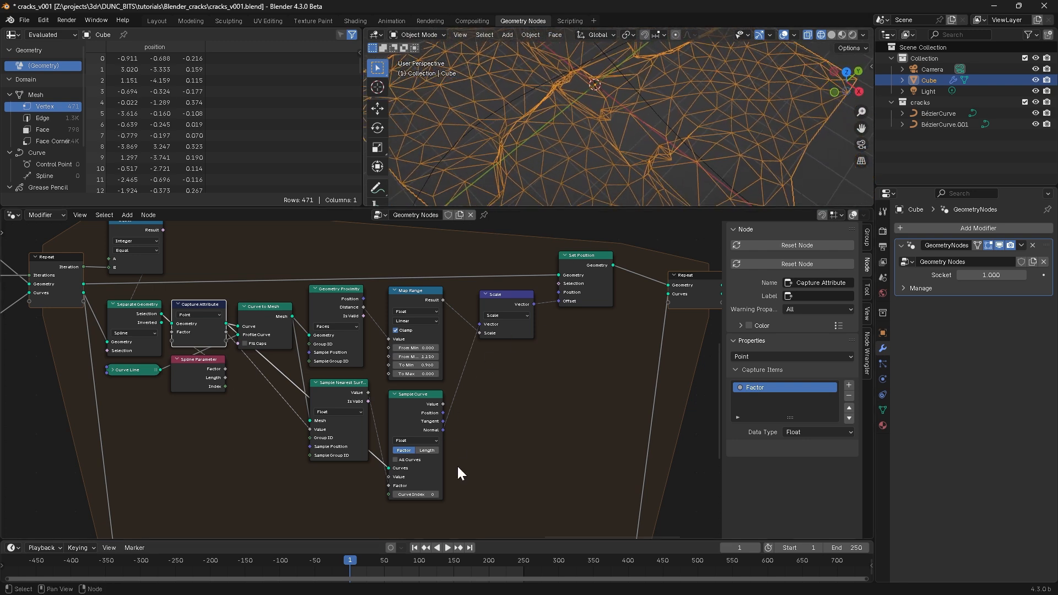
middle_drag(522, 323, 554, 338)
drag(408, 383, 374, 384)
key(ctrl+z)
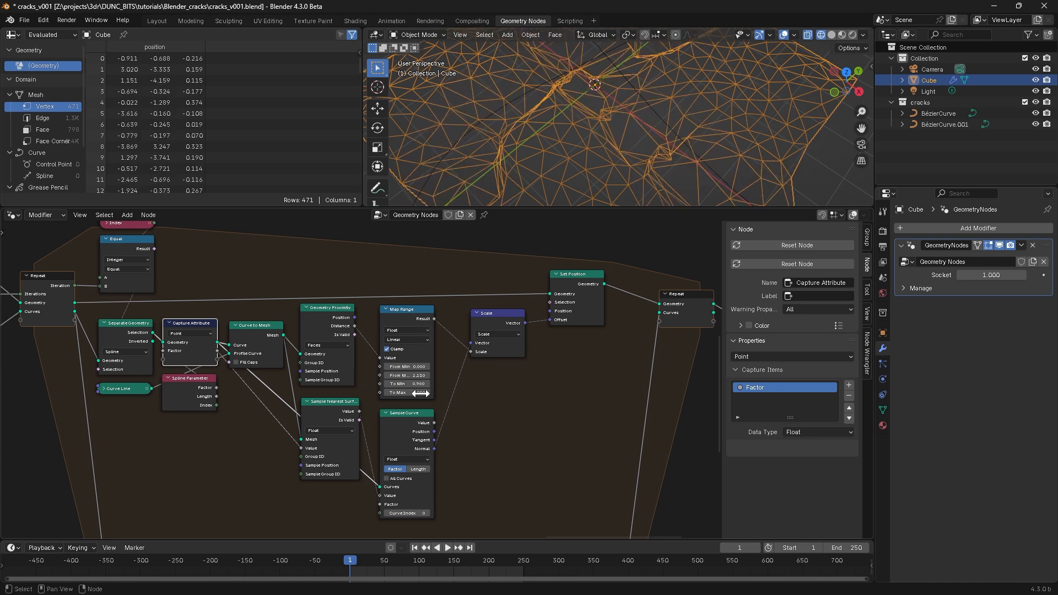
Step: Cut the link between Scale and Set Position's Offset and reselect the Set Position node
middle_drag(402, 365, 260, 321)
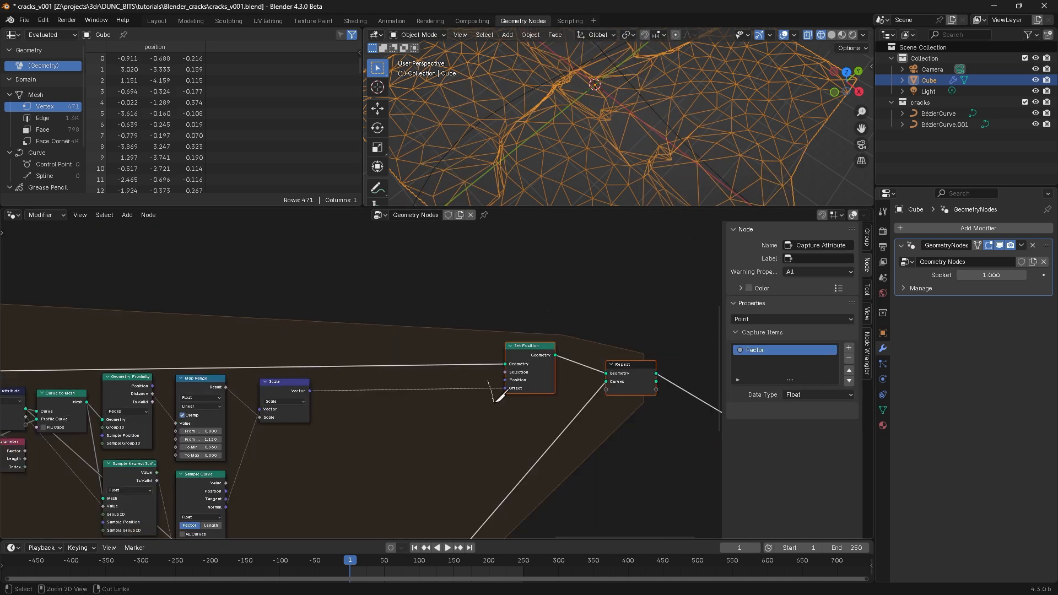
ctrl+right_drag(498, 400, 498, 400)
click(518, 350)
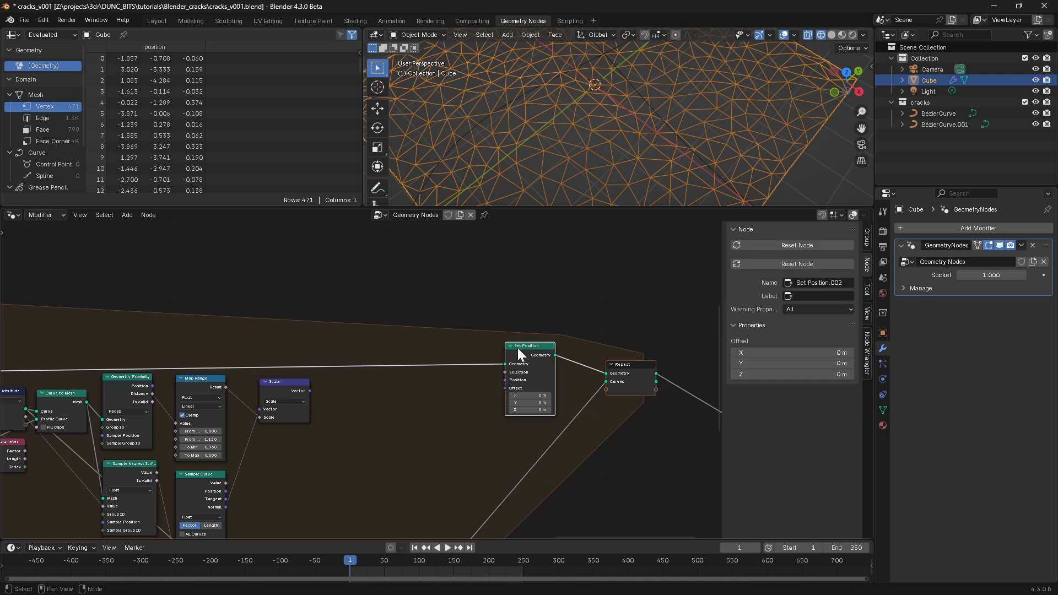
drag(518, 351, 513, 351)
click(513, 351)
Step: Add a Position node above Map Range and route it through a Blur Attribute node into Set Position's Position input
middle_drag(302, 335, 428, 343)
key(shift+a)
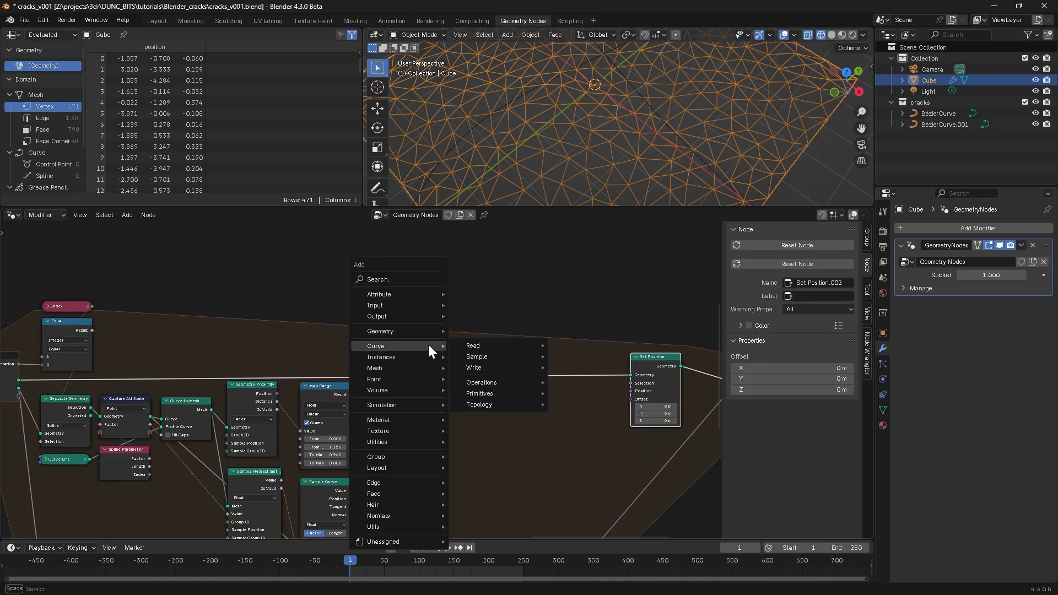
text(pos)
key(Return)
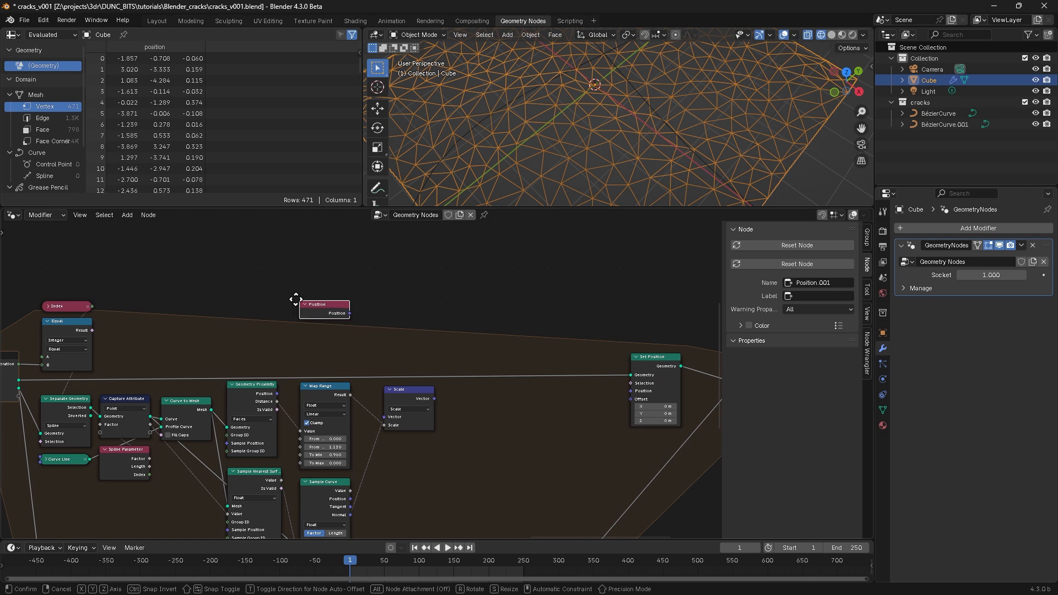
click(244, 283)
drag(300, 298, 629, 388)
text(blur)
key(Return)
middle_drag(590, 180, 587, 101)
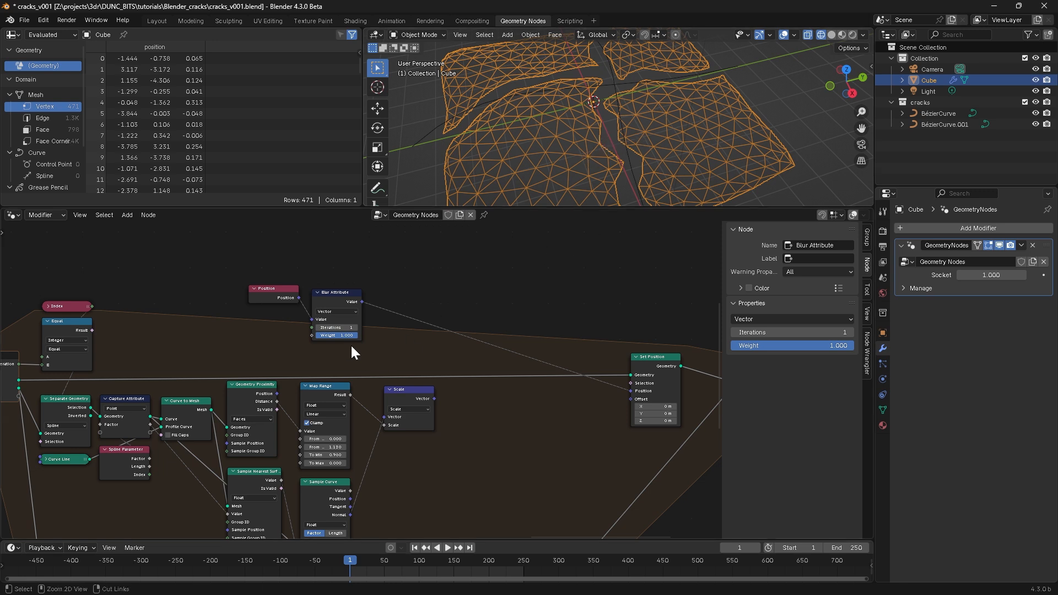
Step: Add a vector Subtract after Blur Attribute that subtracts Geometry Proximity's Position, and cut its link to Set Position
scroll(350, 343, up, 1)
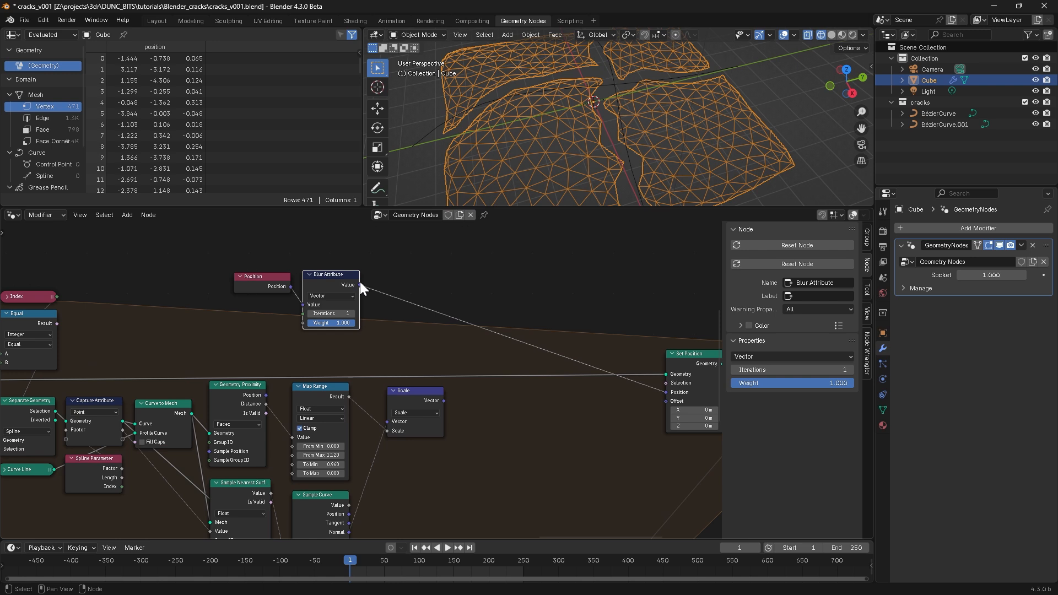
key(shift+a)
text(subtr)
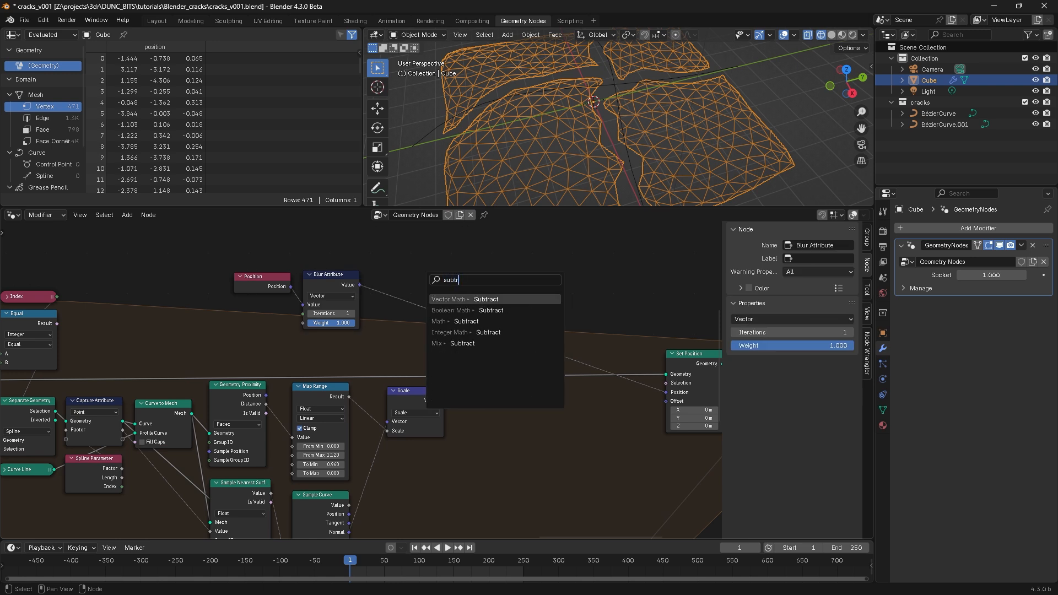
key(Return)
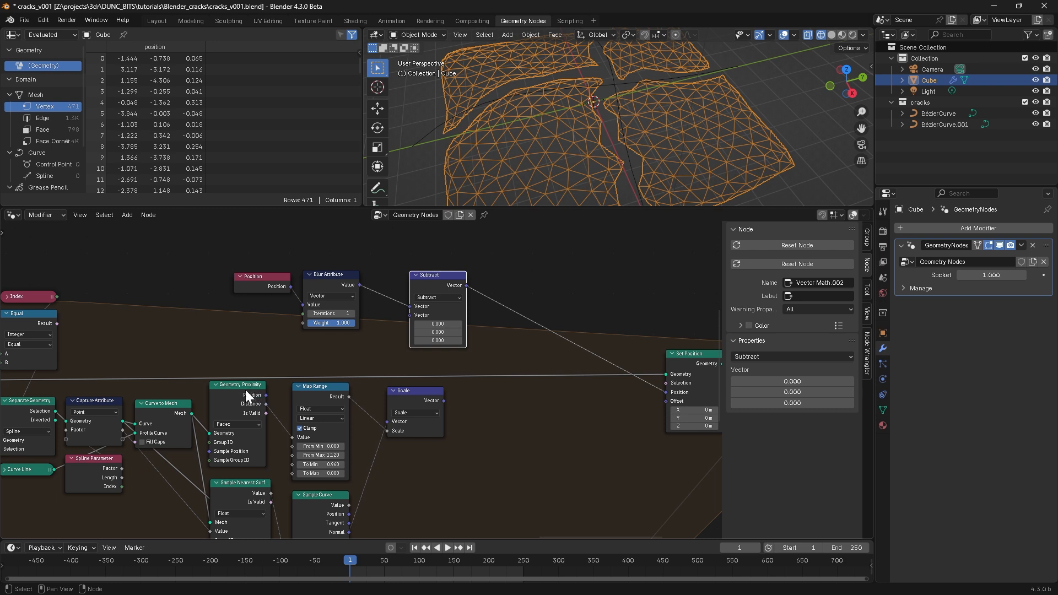
drag(266, 395, 409, 315)
drag(428, 309, 408, 317)
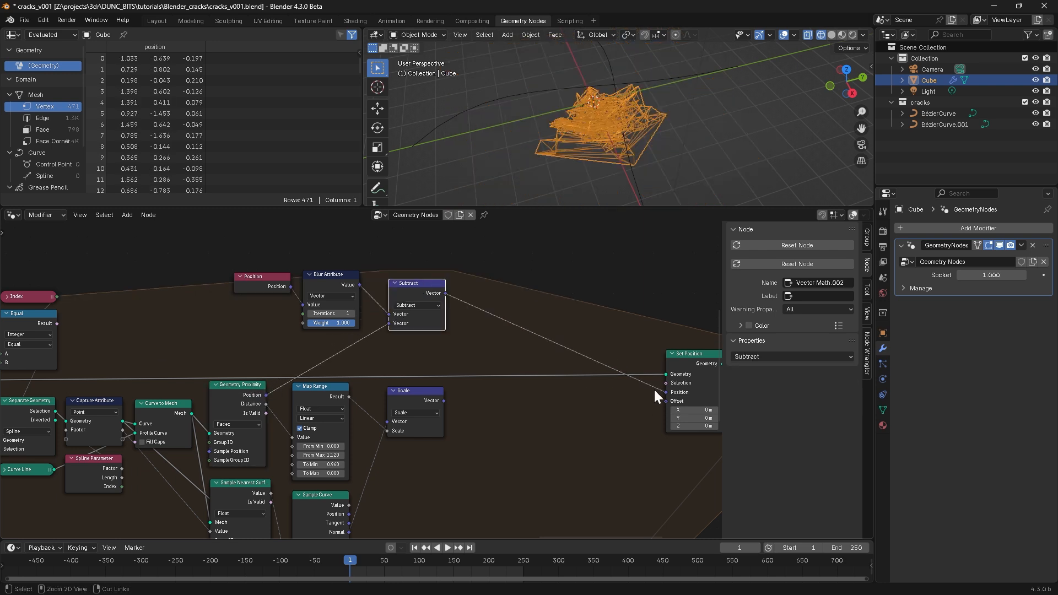
ctrl+right_drag(551, 353, 550, 353)
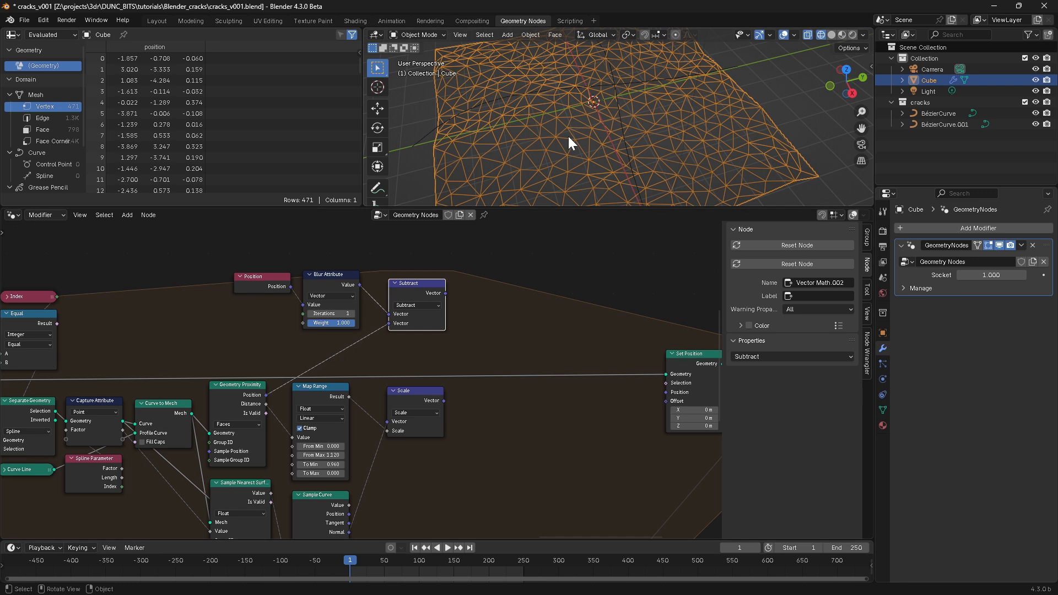
Step: Normalize the Subtract result, take its Dot Product with Sample Curve's Normal, and pass that to a Sign node
mouse_move(446, 292)
mouse_down()
mouse_move(428, 286)
mouse_move(442, 293)
mouse_up()
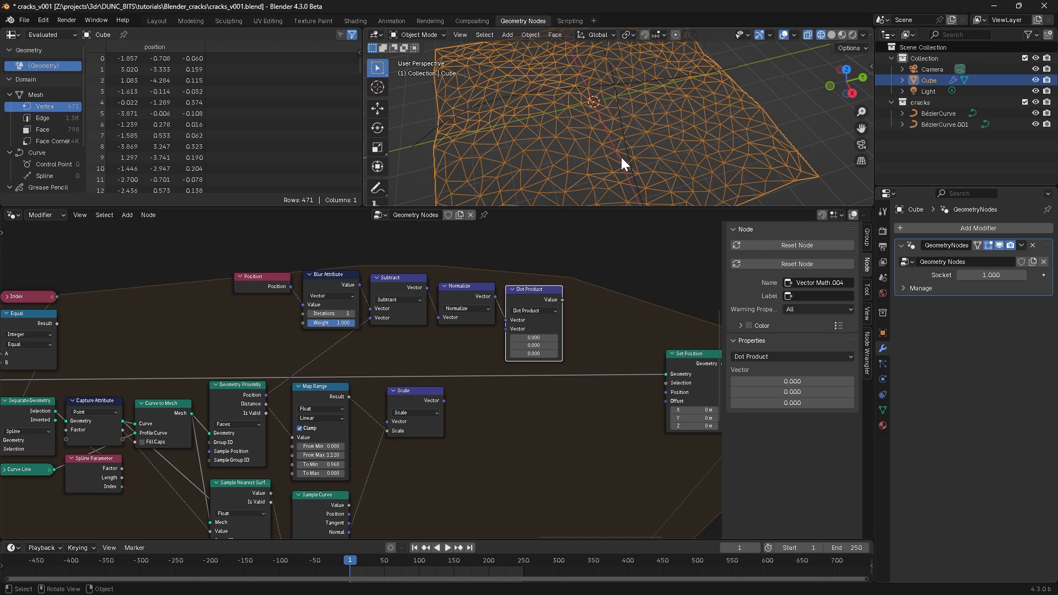
scroll(395, 359, down, 3)
drag(356, 482, 560, 284)
middle_drag(449, 295, 312, 315)
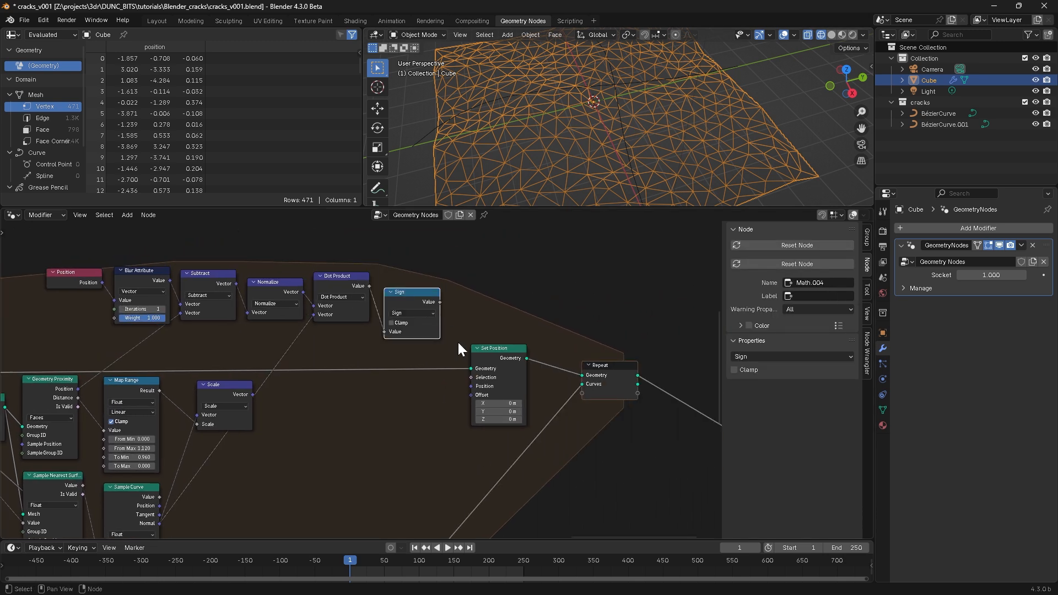
Step: Preview the Sign output with a Viewer node, examine both sides of the crack, and delete the Viewer
middle_drag(487, 341, 348, 316)
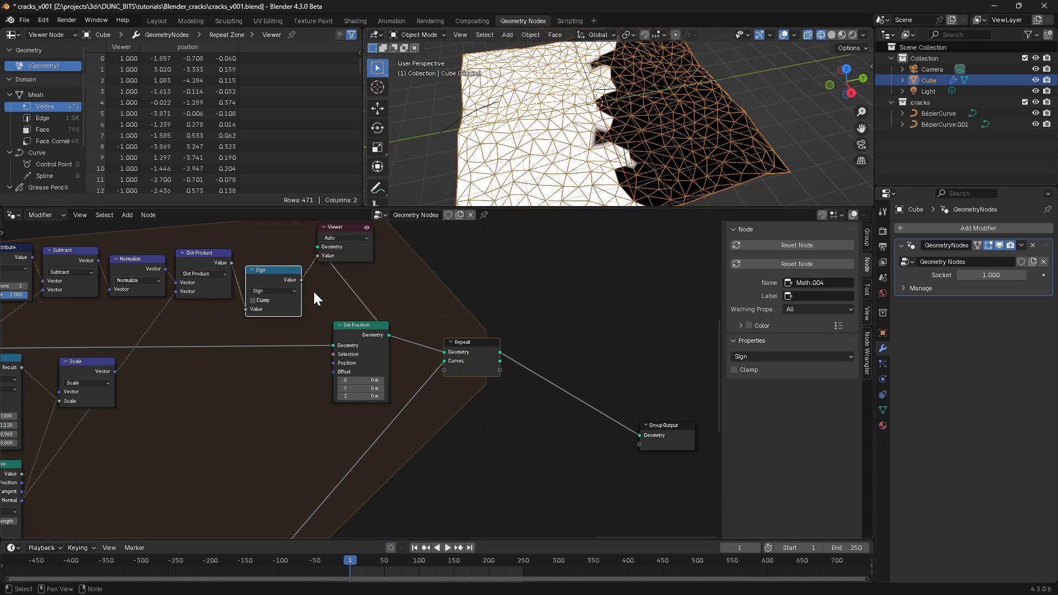
middle_drag(584, 154, 666, 168)
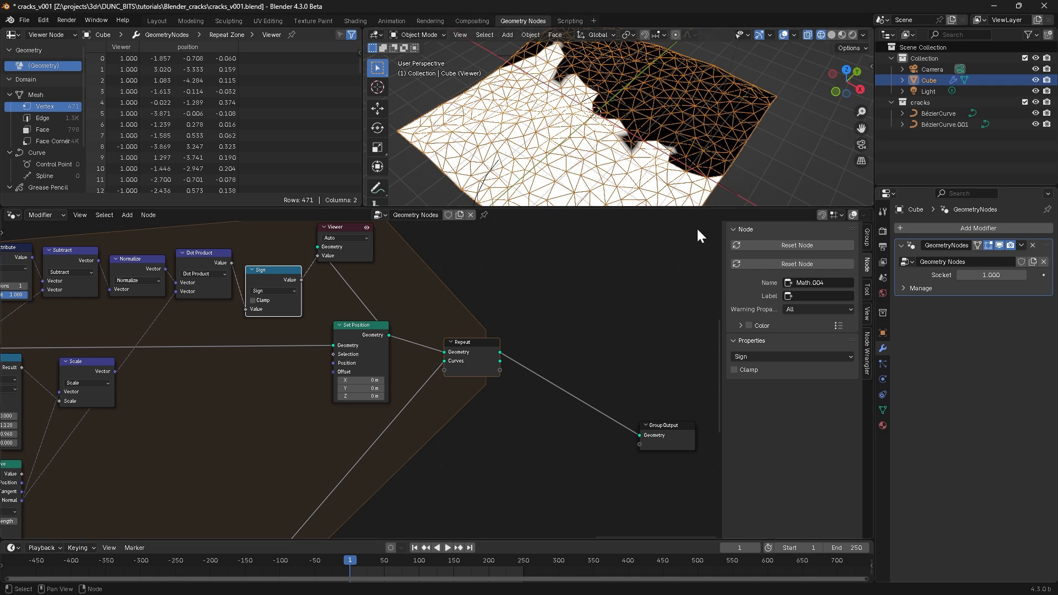
scroll(324, 326, down, 1)
click(352, 270)
key(x)
Step: Move Set Position, the Repeat output and Group Output together away from the Sign node to make room
drag(360, 323, 603, 446)
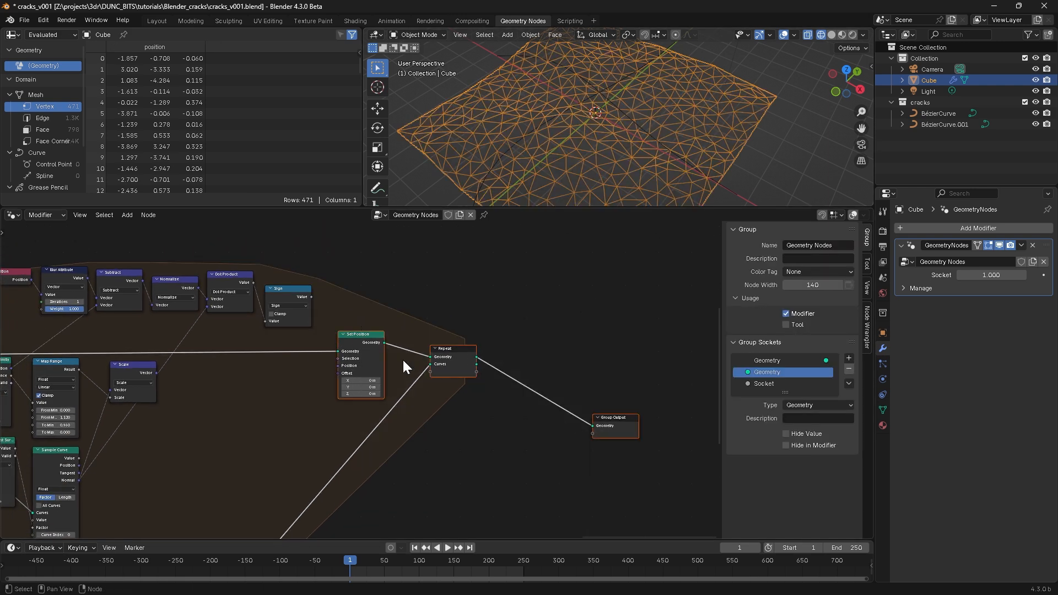
drag(362, 336, 464, 333)
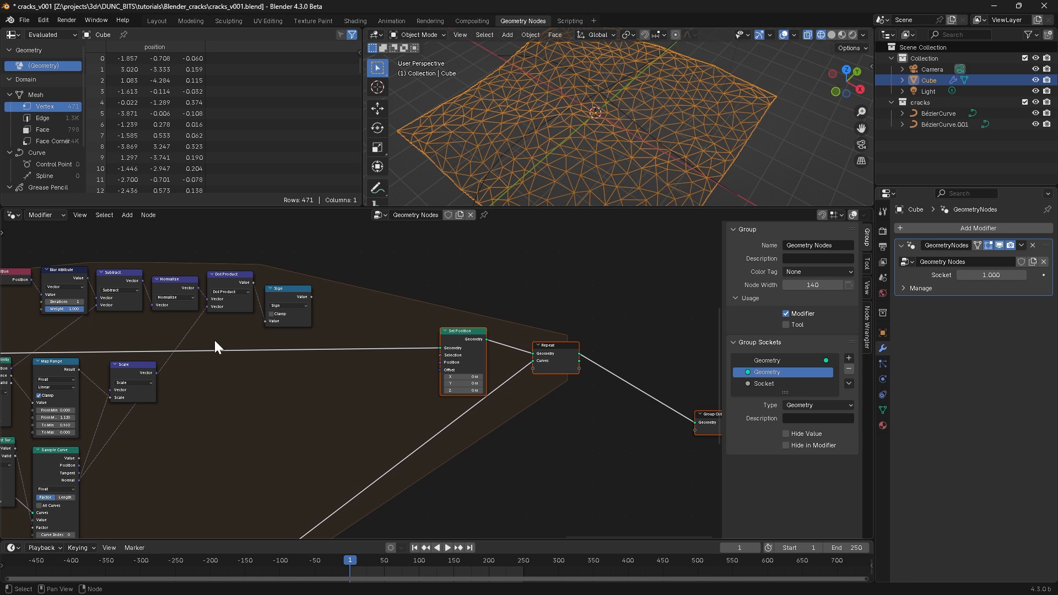
ctrl+middle_drag(214, 340, 214, 374)
Step: Duplicate the Scale node to multiply the first Scale's vector by the Sign value, and link it to Set Position's Offset
middle_drag(117, 381, 213, 371)
drag(212, 356, 264, 372)
key(shift+d)
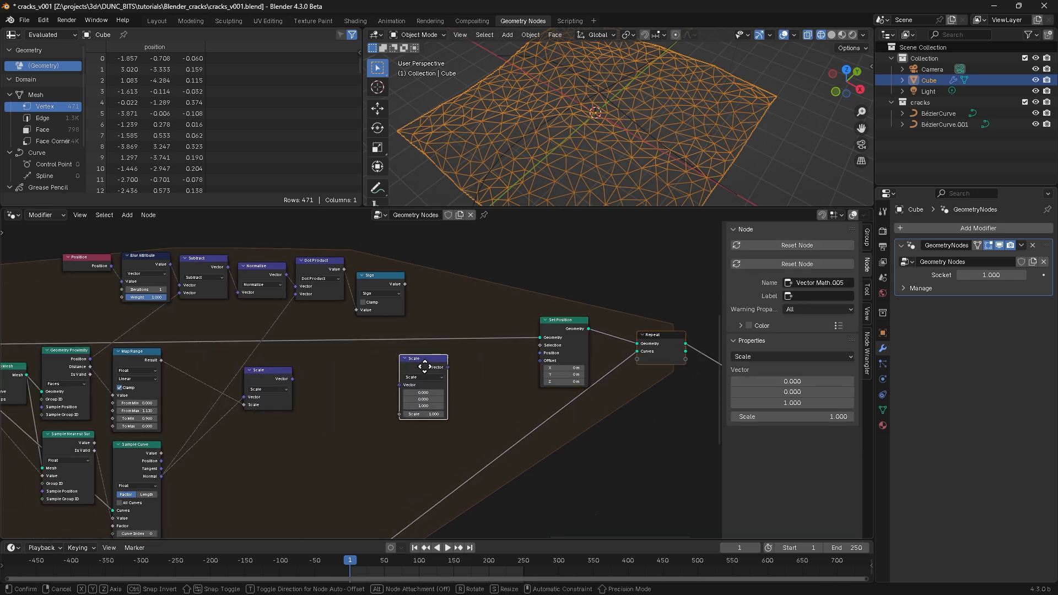
click(424, 367)
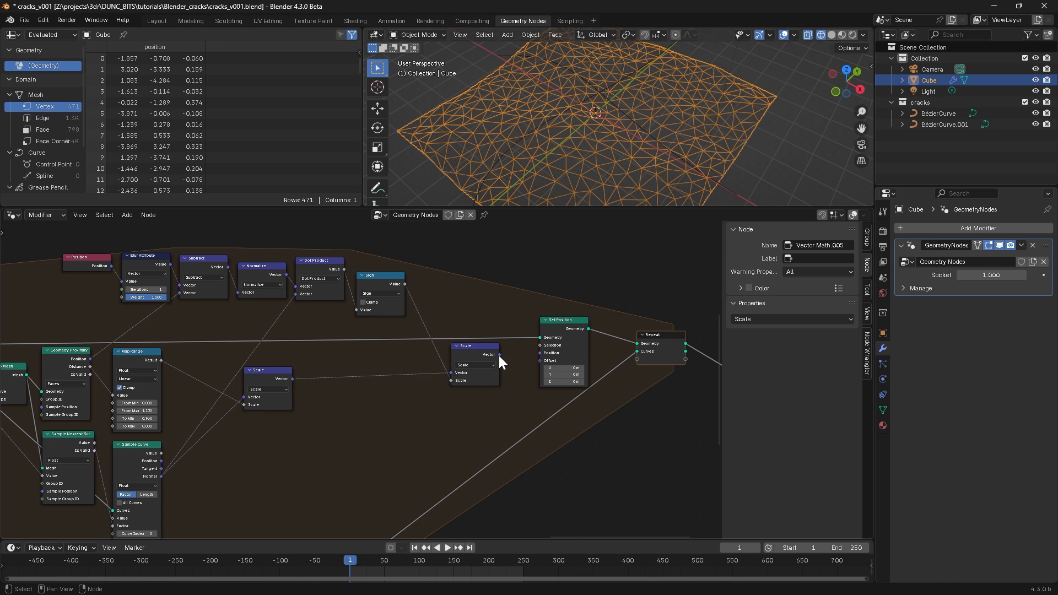
drag(500, 354, 538, 353)
drag(538, 353, 539, 352)
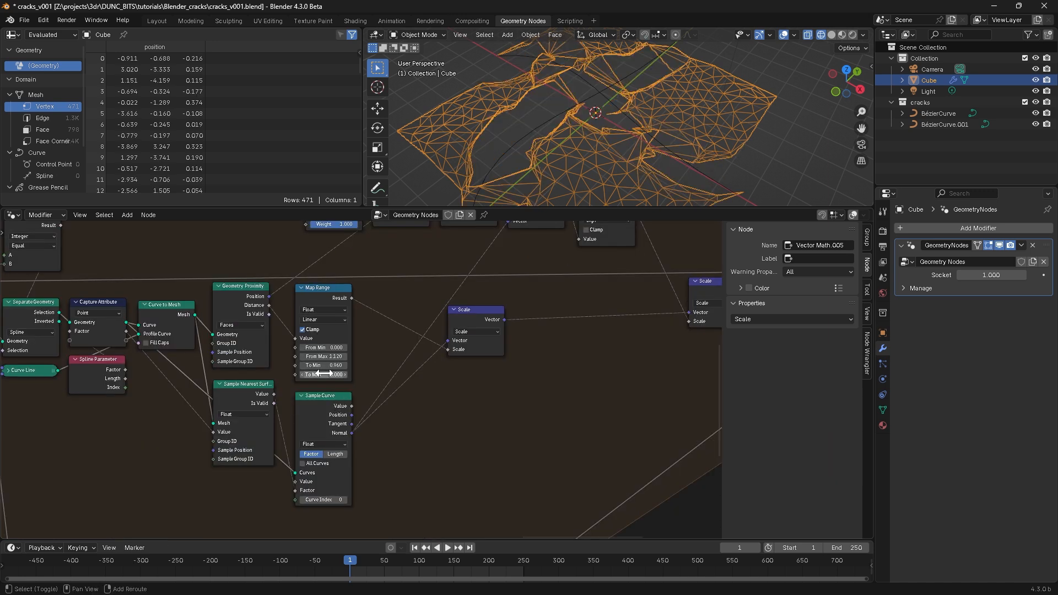
Step: Lower the Map Range's To Min to 0.140 and inspect the narrowed cracks in solid shading
drag(325, 365, 276, 359)
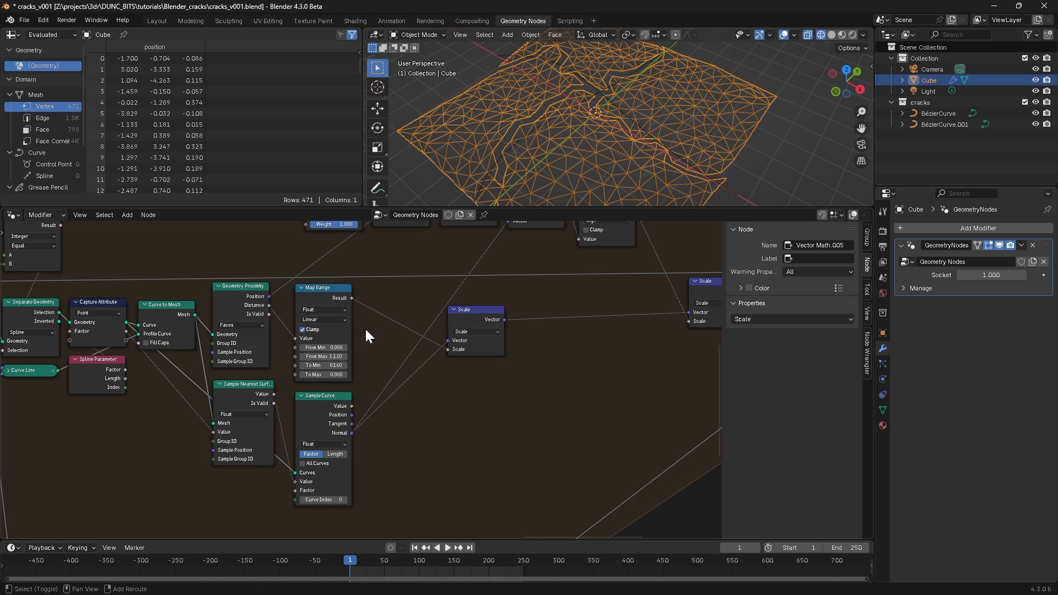
scroll(591, 154, up, 4)
mouse_move(591, 155)
middle_down()
mouse_move(601, 155)
mouse_move(587, 130)
mouse_move(623, 130)
mouse_move(537, 145)
middle_up()
key(shift+z)
drag(333, 365, 331, 365)
middle_drag(474, 100, 499, 138)
Step: Set the Blur Attribute node's Iterations to 10, tidy the neighbouring Position node, and inspect the smoother crack edges
middle_drag(243, 215, 320, 315)
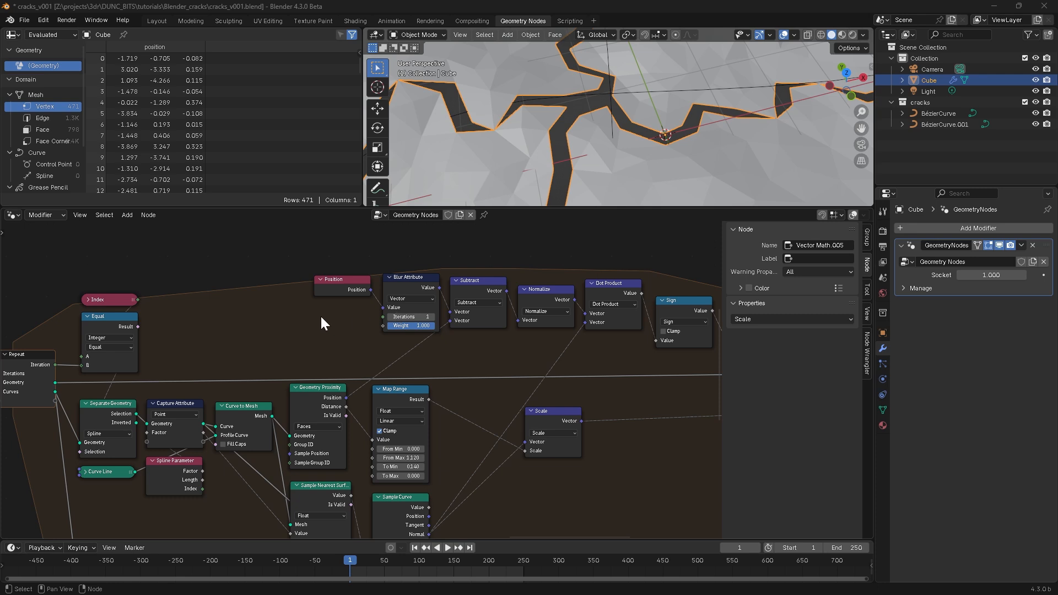
drag(406, 279, 397, 272)
click(339, 281)
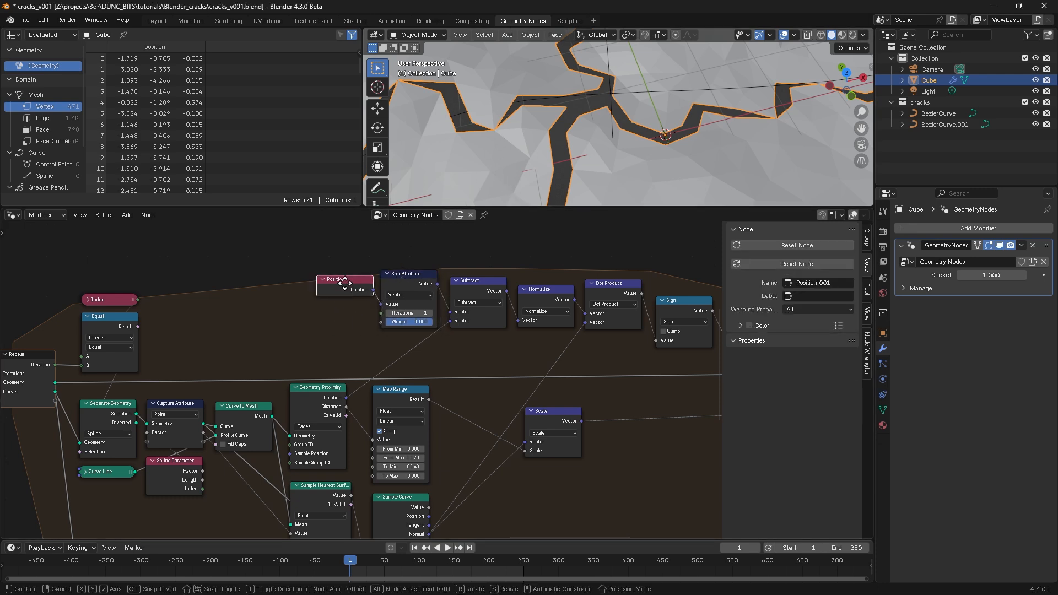
click(431, 312)
click(410, 312)
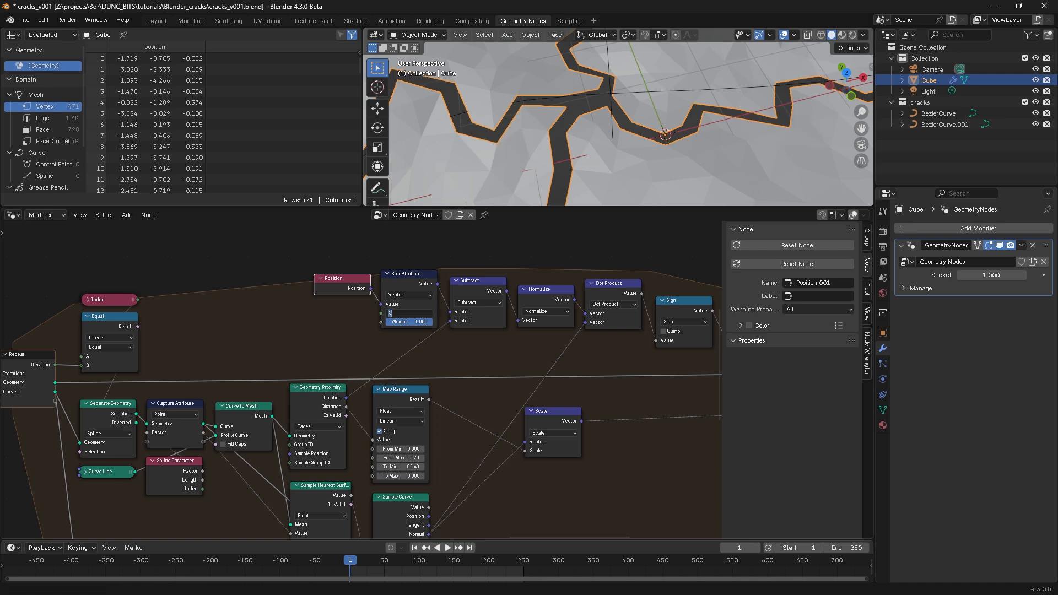
text(10)
key(Return)
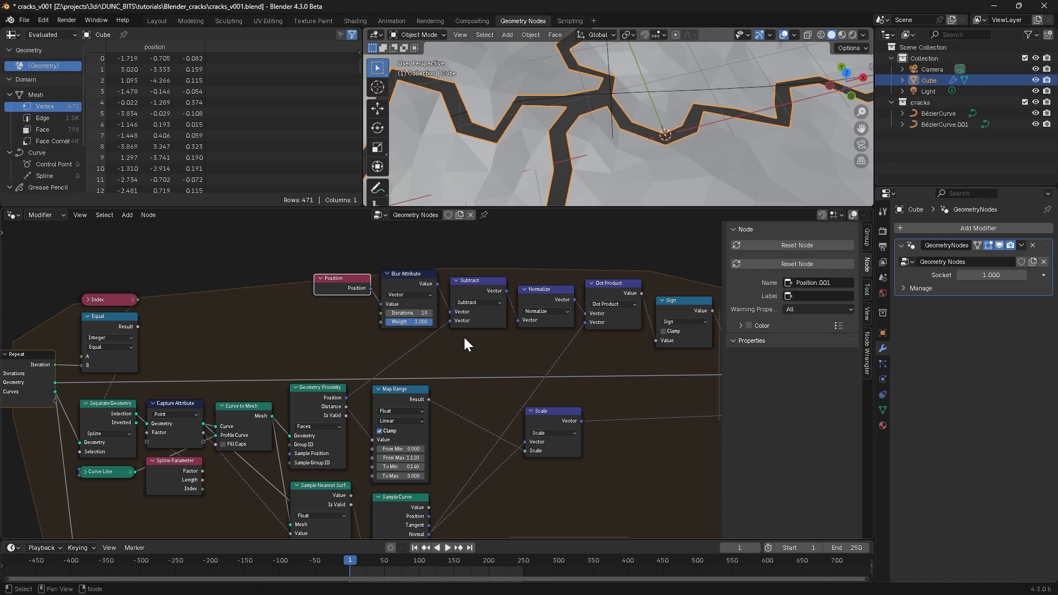
middle_drag(573, 132, 642, 156)
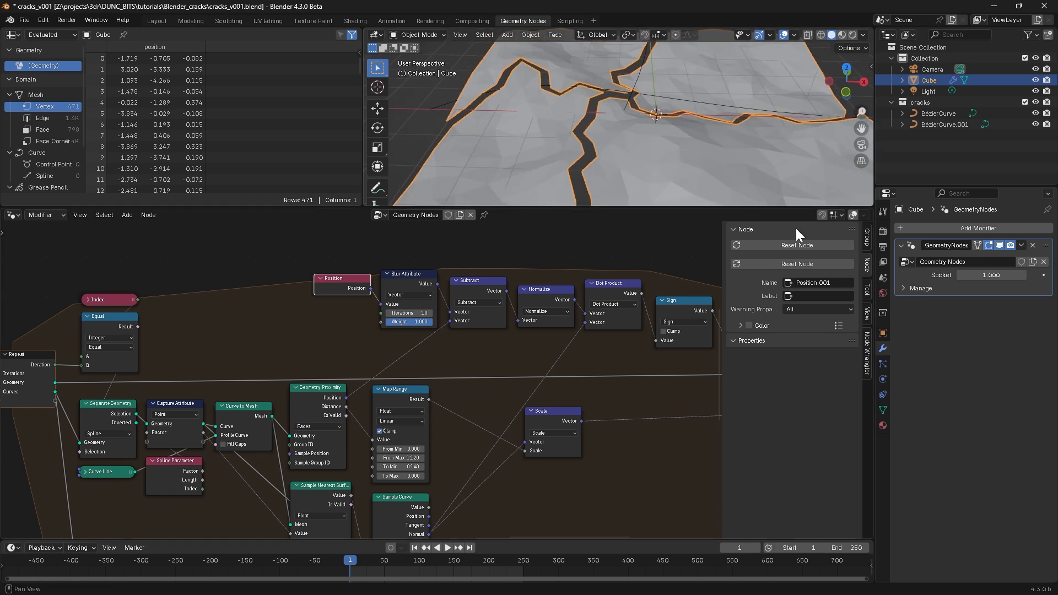
mouse_move(990, 271)
mouse_down()
mouse_move(951, 263)
mouse_move(994, 274)
mouse_up()
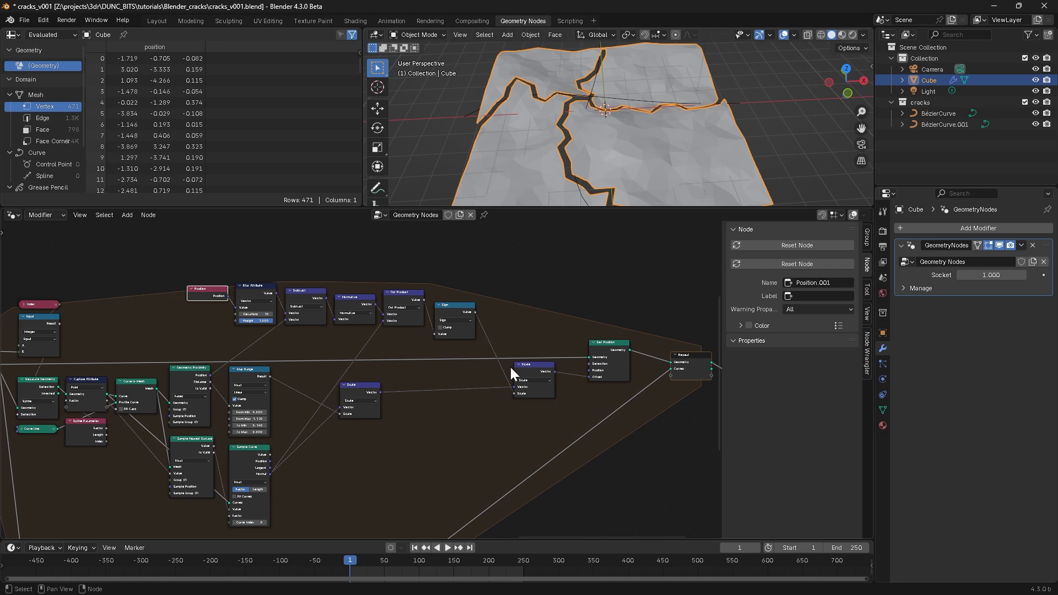
Step: Rearrange the nodes, moving the last Scale left and Set Position, the Repeat output and Group Output right to make room
click(515, 380)
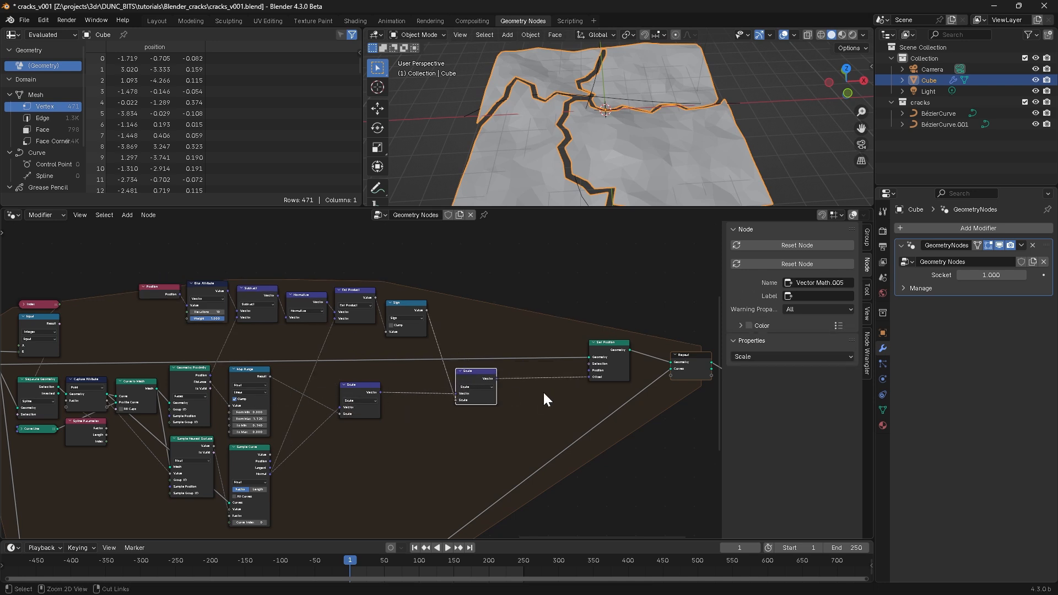
middle_drag(543, 391, 348, 372)
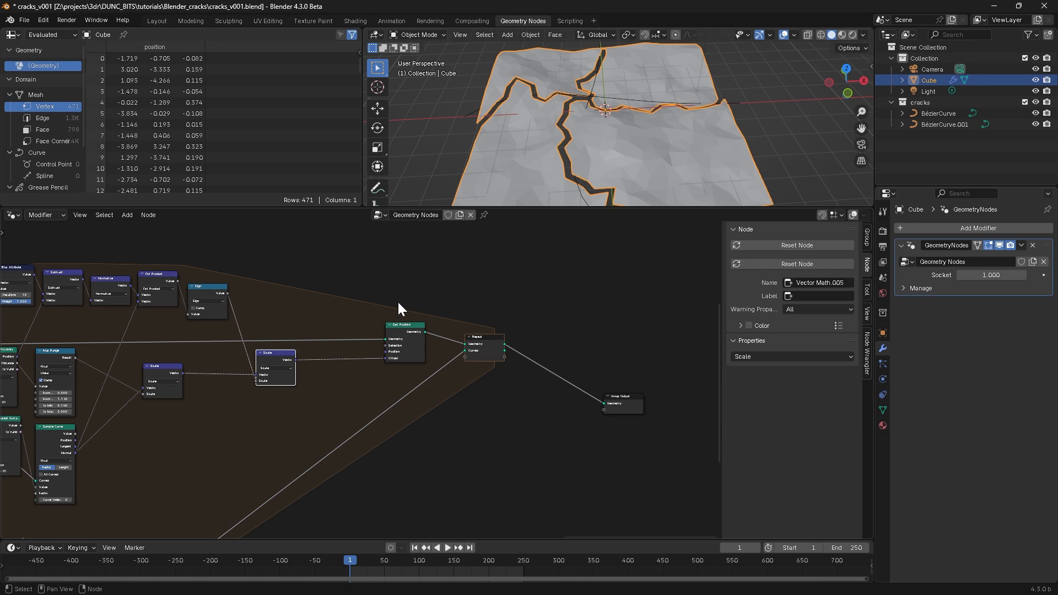
drag(399, 303, 482, 379)
drag(397, 326, 486, 327)
middle_drag(527, 196, 559, 135)
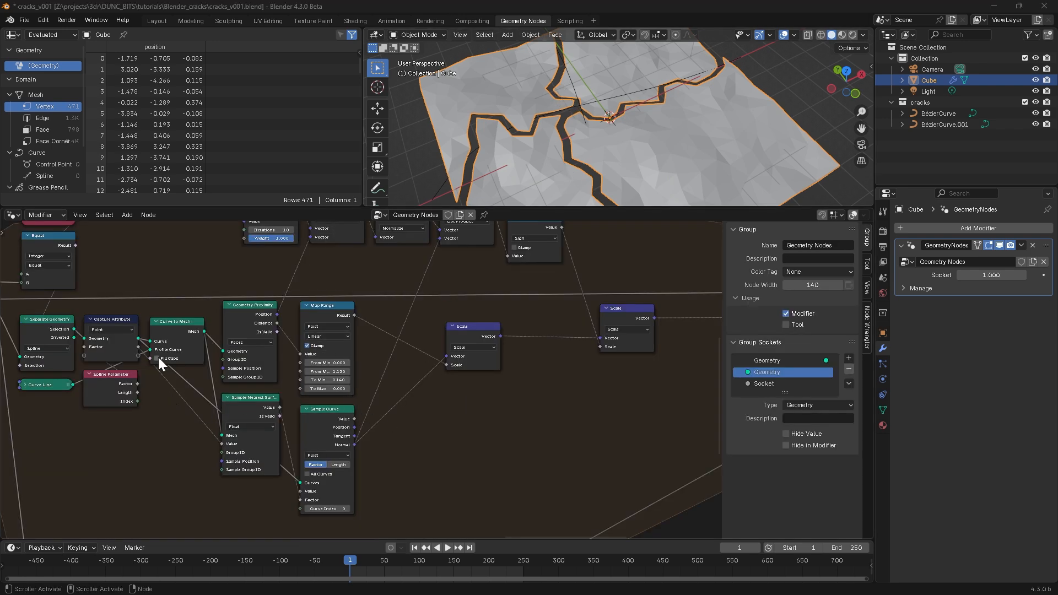
Step: Duplicate the first Scale node and insert the copy between the two existing Scale nodes
drag(115, 321, 112, 319)
ctrl+middle_drag(212, 442, 330, 365)
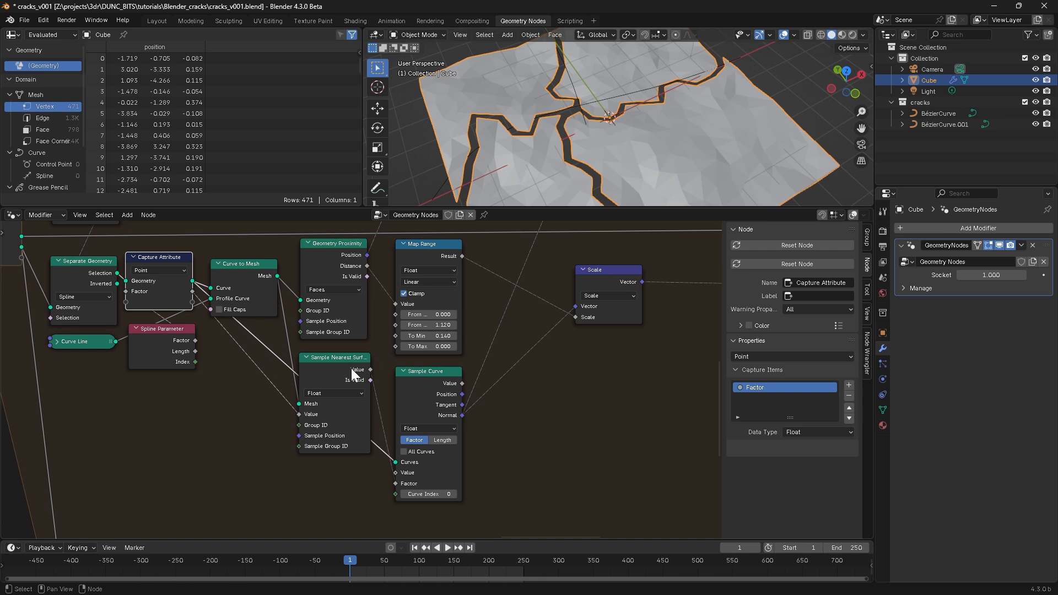
middle_drag(553, 356, 390, 362)
drag(442, 285, 410, 276)
key(shift+d)
click(505, 326)
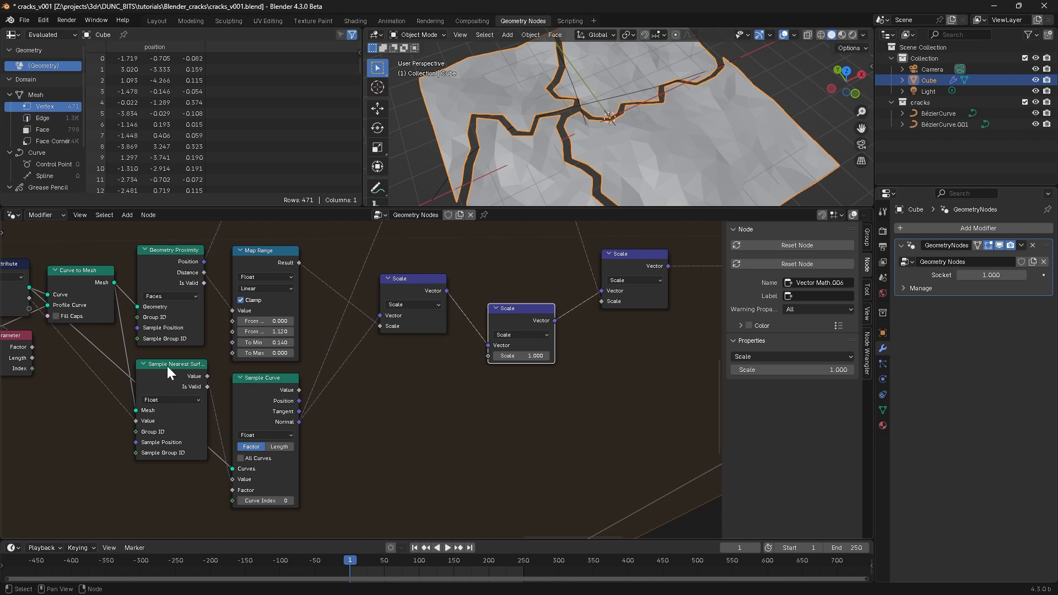
Step: Add a Map Range fed by Sample Nearest Surface's Value, with To Min 1 and To Max 0, driving the new Scale node's factor
drag(208, 376, 388, 398)
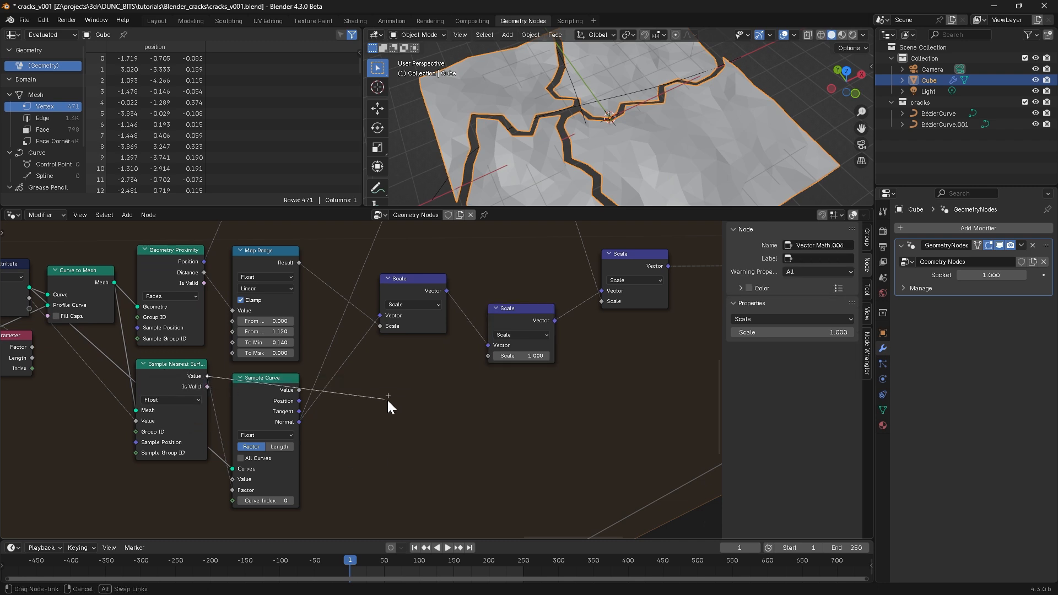
text(map)
click(432, 465)
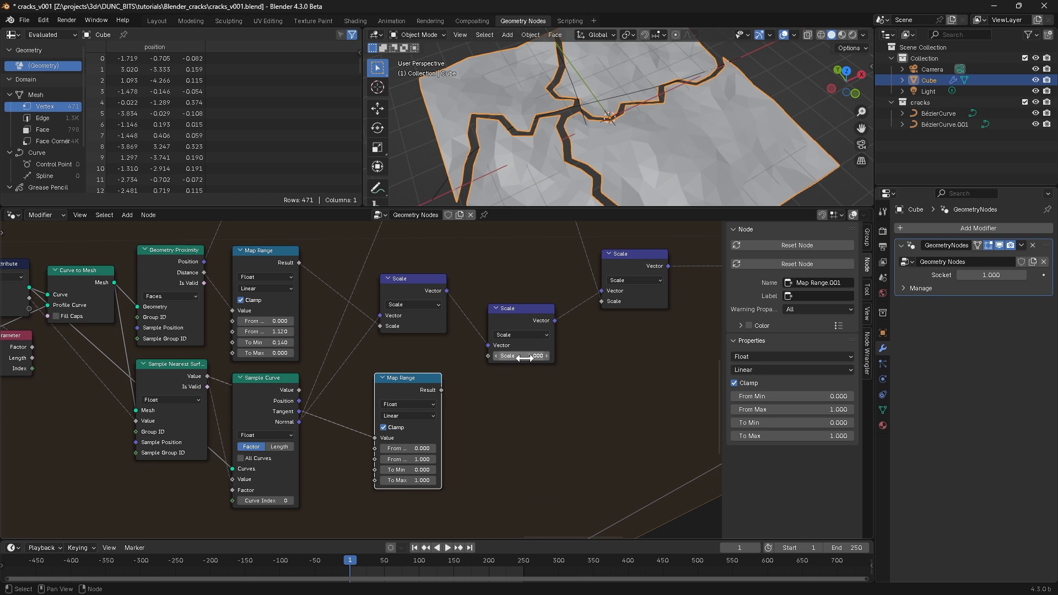
click(397, 470)
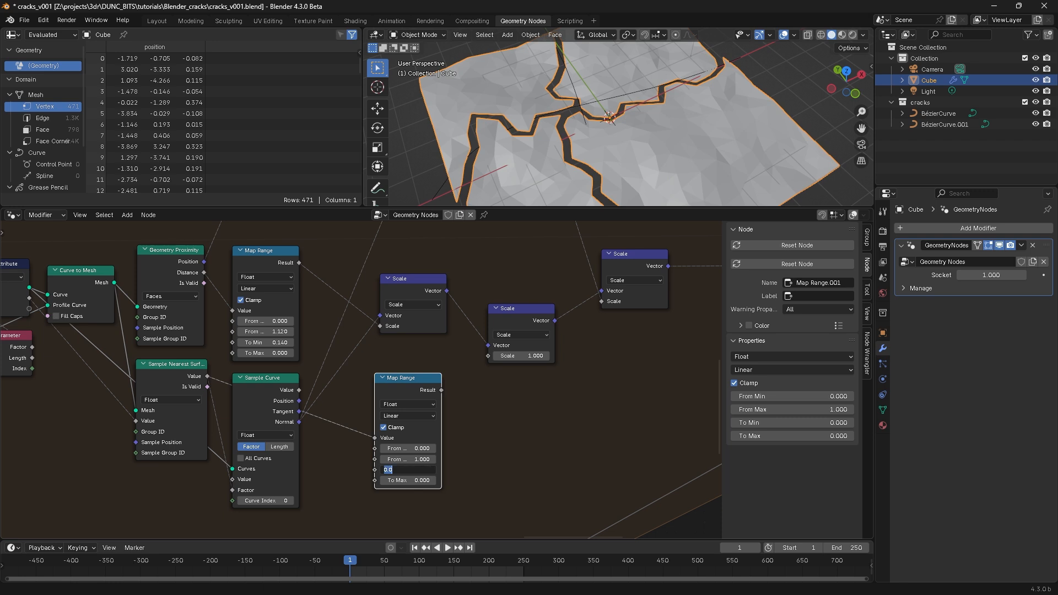
text(1)
key(Return)
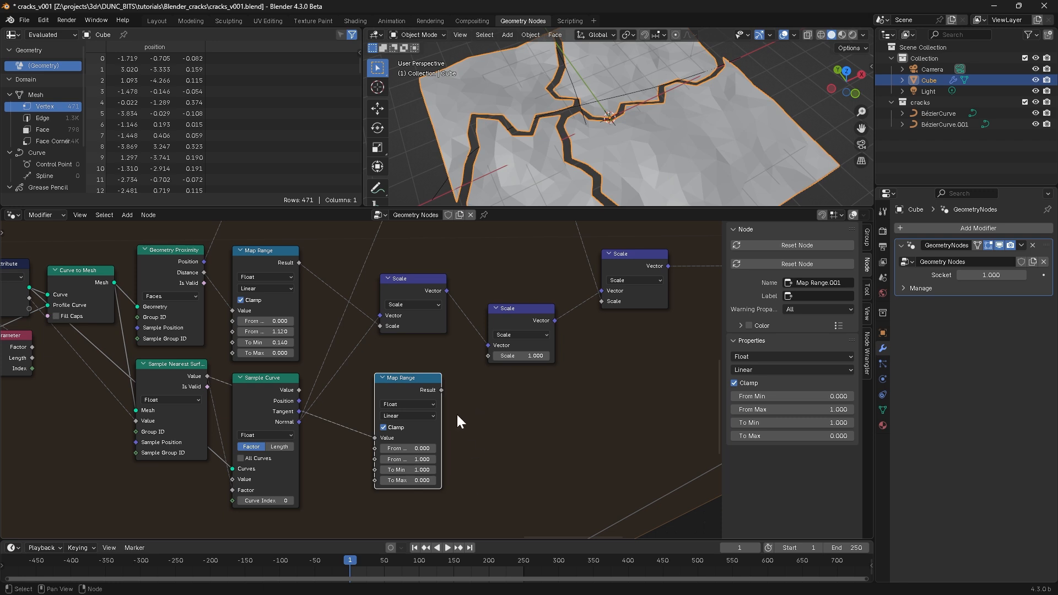
drag(442, 391, 488, 356)
Step: Vary the modifier's Socket value, ending at 0.720, and examine how the cracks taper along their length
mouse_move(960, 273)
mouse_down()
mouse_move(934, 273)
mouse_move(967, 273)
mouse_up()
scroll(587, 142, up, 4)
middle_drag(587, 142, 631, 111)
middle_drag(567, 106, 693, 129)
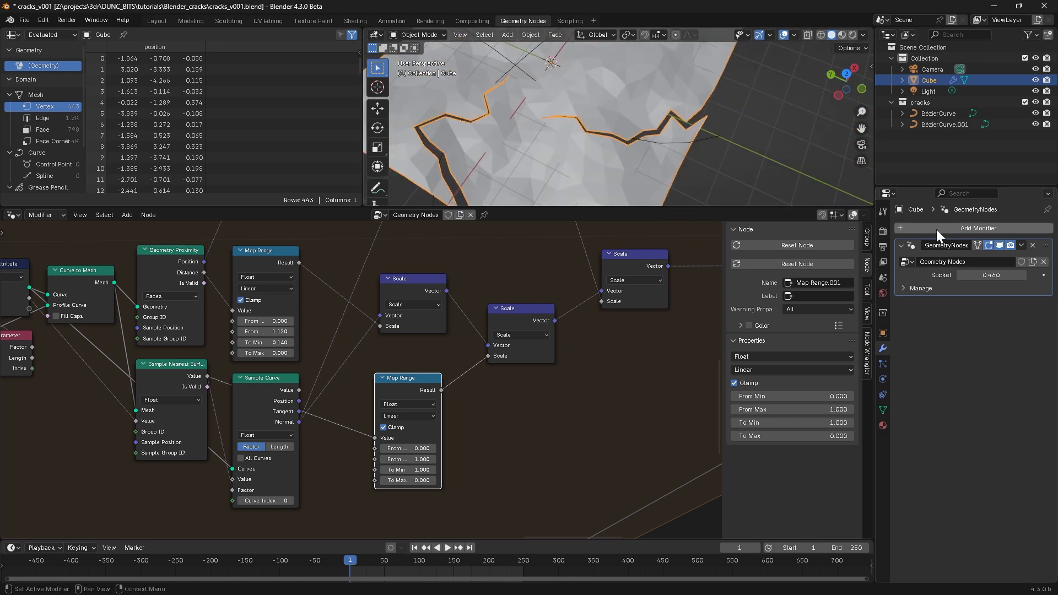
drag(992, 275, 961, 274)
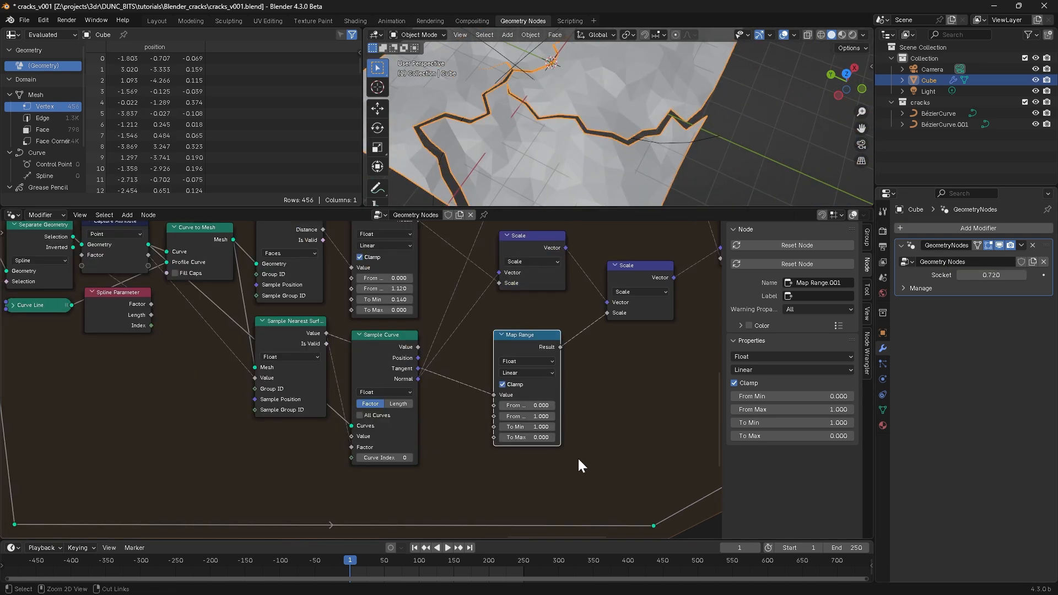
Step: Add a Group Input node below the Sample Curve node, just outside the Repeat zone
ctrl+middle_drag(577, 457, 421, 459)
drag(342, 451, 466, 445)
key(ctrl+z)
middle_drag(427, 443, 531, 418)
middle_drag(470, 429, 523, 446)
middle_drag(497, 420, 520, 397)
key(shift+a)
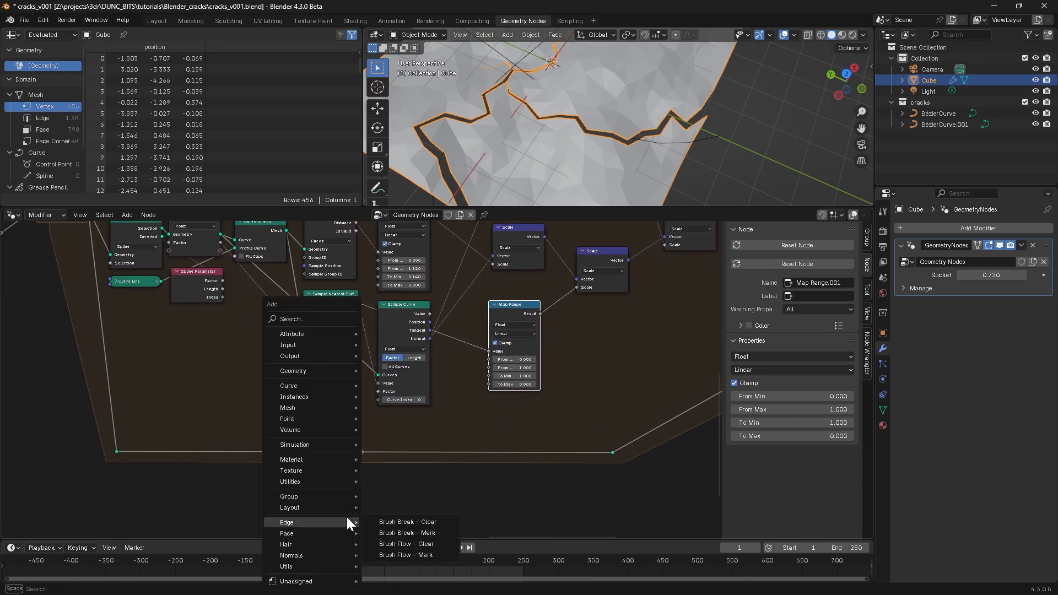
text(group)
key(Return)
click(353, 473)
Step: Rename the group's Socket input to Crack Progress
ctrl+middle_drag(424, 487, 431, 461)
click(867, 237)
click(764, 384)
double_click(765, 383)
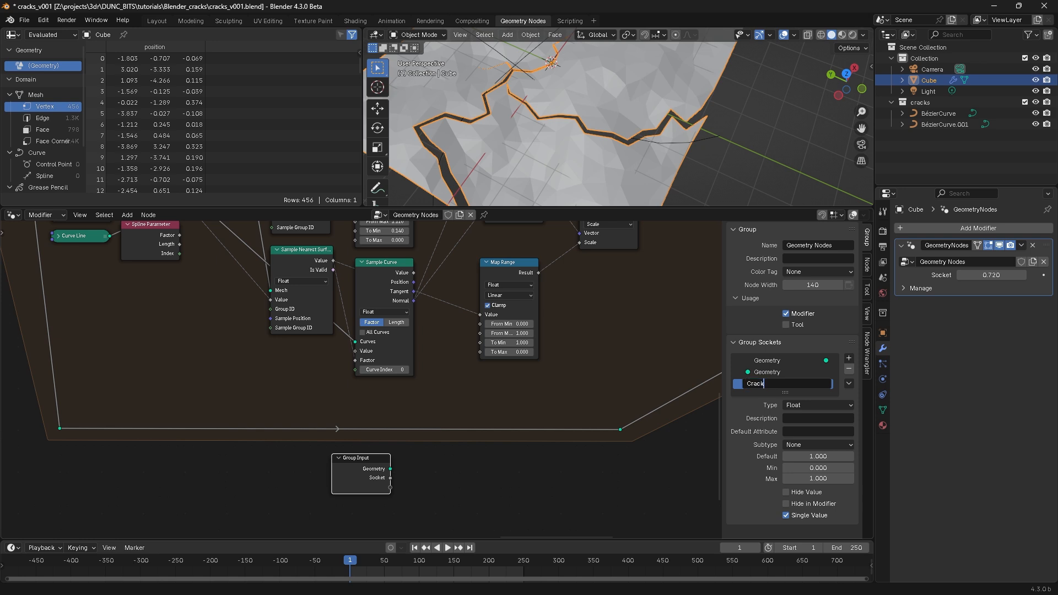
text(Crack Progress)
key(Return)
Step: Add a new float input to the node group and name it Max Width
click(848, 359)
click(881, 371)
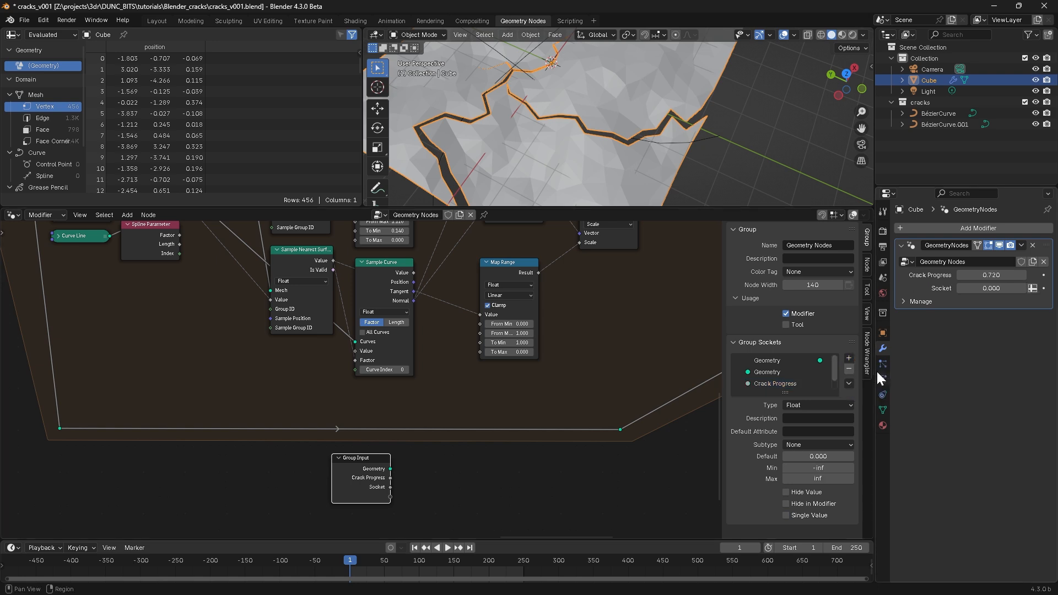
double_click(829, 383)
text(Max Width)
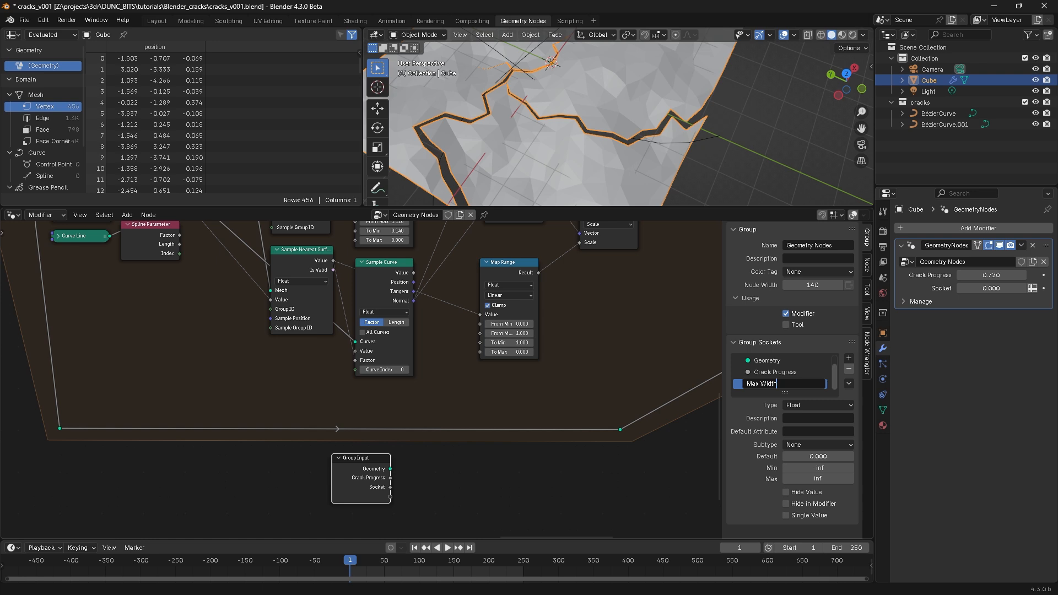
Step: Give the Max Width input a default of 1, a minimum of 0 and a maximum of 10
double_click(818, 456)
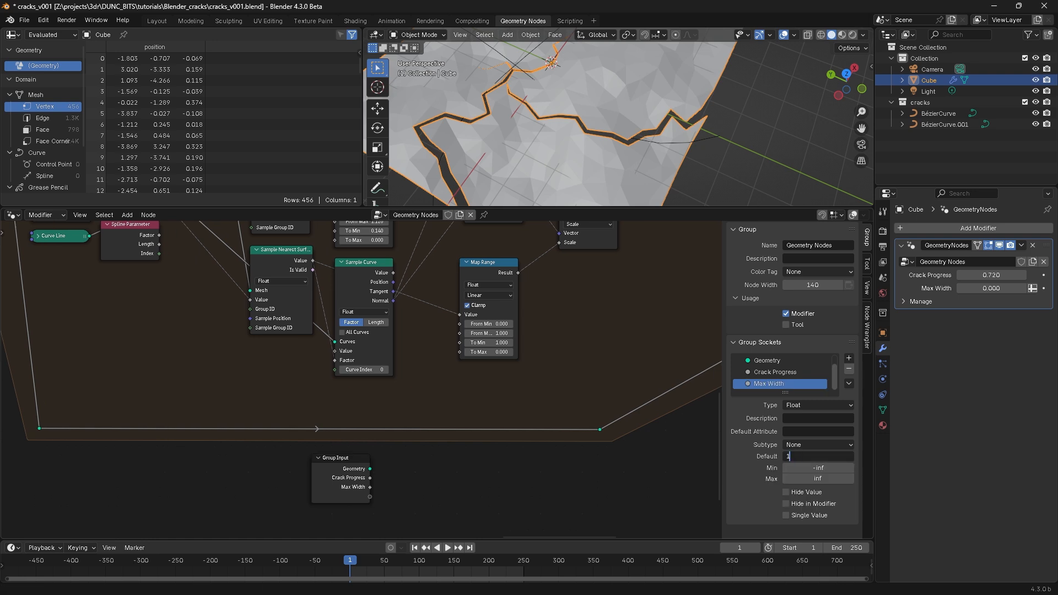
key(Return)
double_click(803, 468)
text(0)
key(Return)
double_click(799, 480)
text(10)
key(Return)
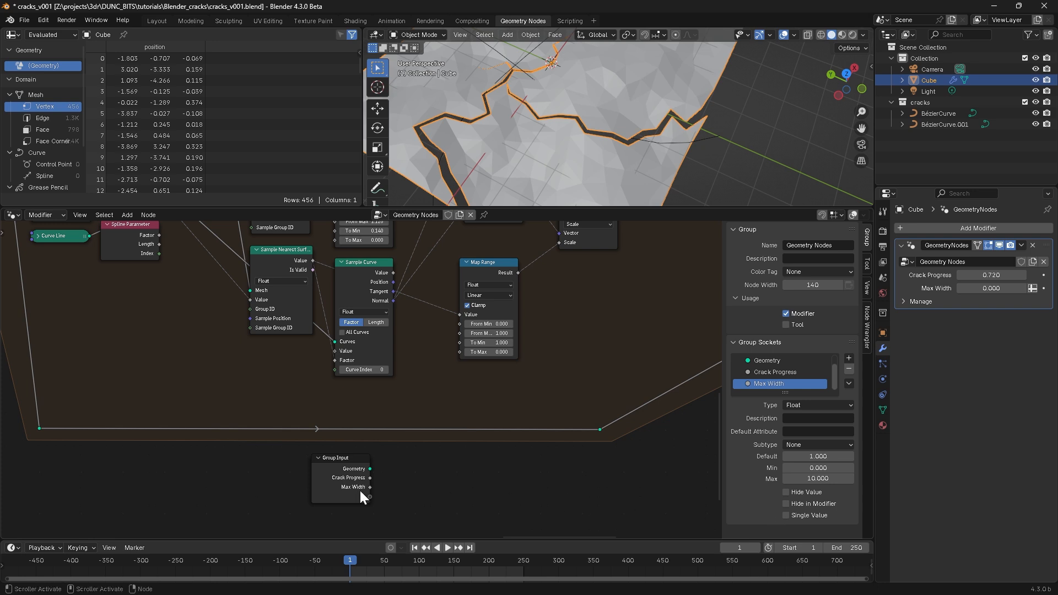
Step: Link Max Width to the new Map Range's To Min and set Max Width to 2.140 on the modifier
drag(371, 487, 460, 342)
mouse_move(991, 288)
mouse_down()
mouse_move(1019, 288)
mouse_move(1005, 288)
mouse_up()
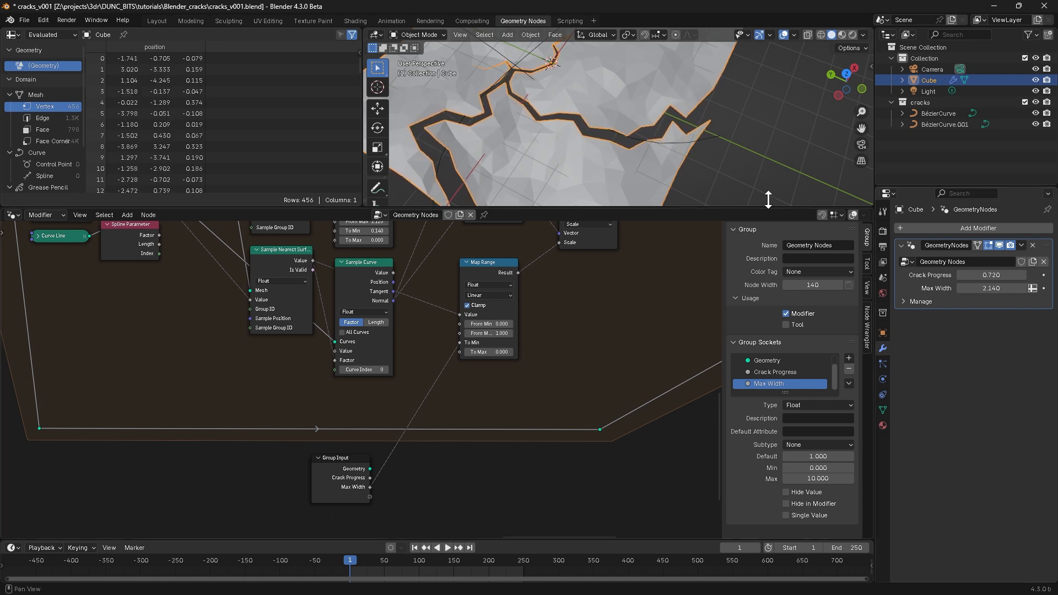
shift+middle_drag(551, 85, 617, 125)
Step: Try different Crack Progress values, ending at 0.800, and set that input's minimum to 0.001
drag(996, 274, 973, 262)
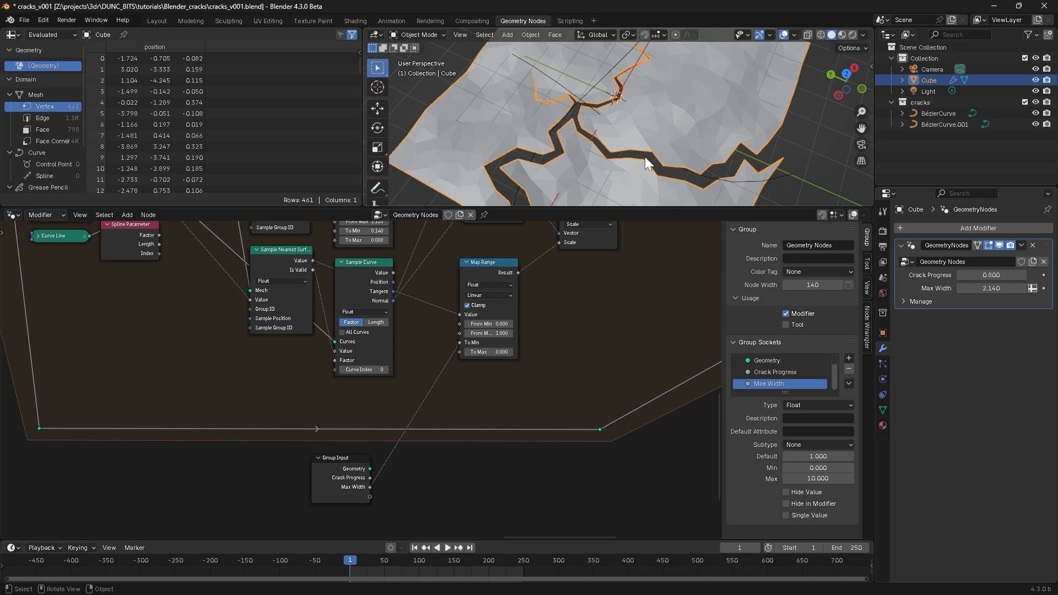
click(778, 372)
double_click(803, 469)
text(0.001)
key(Return)
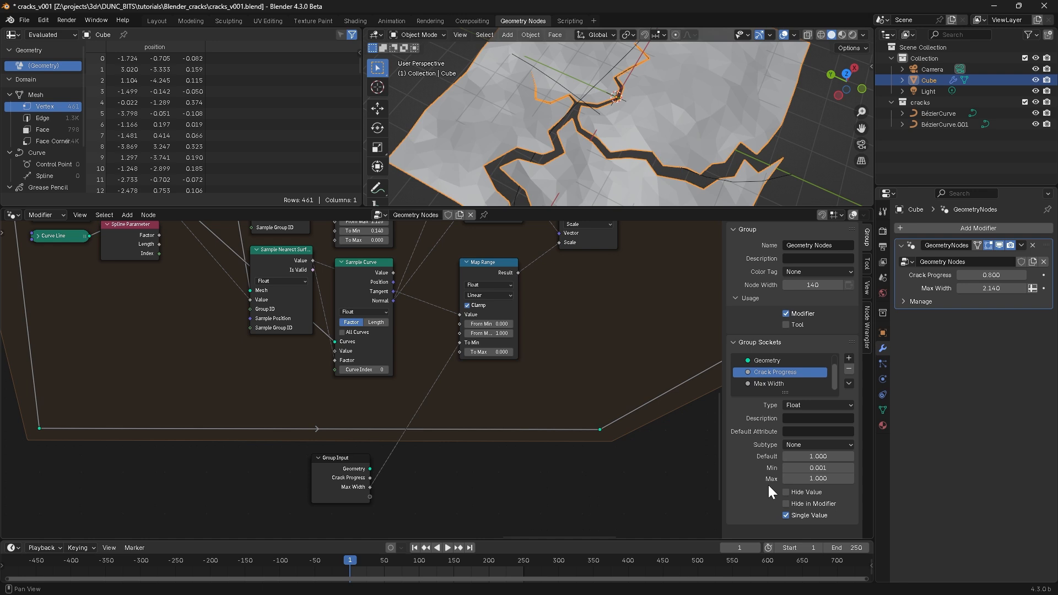
Step: Set Crack Progress to 1.000 on the modifier and inspect the widened cracks from a low angle
drag(991, 275, 964, 274)
mouse_move(675, 148)
middle_down()
mouse_move(572, 127)
mouse_move(612, 177)
mouse_move(607, 147)
mouse_move(546, 134)
mouse_move(635, 116)
mouse_move(669, 100)
mouse_move(667, 87)
mouse_move(646, 107)
mouse_move(683, 148)
middle_up()
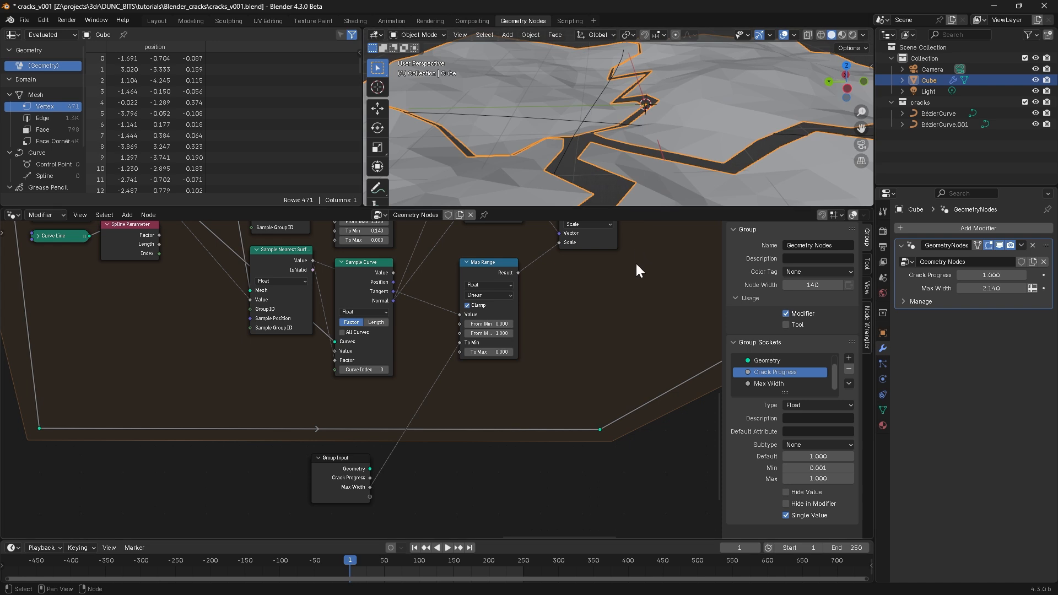
scroll(636, 262, down, 3)
middle_drag(554, 203, 642, 115)
Step: Duplicate the last Scale node as an Add node before Set Position's Offset, then try and undo a Z value
middle_drag(505, 363, 286, 416)
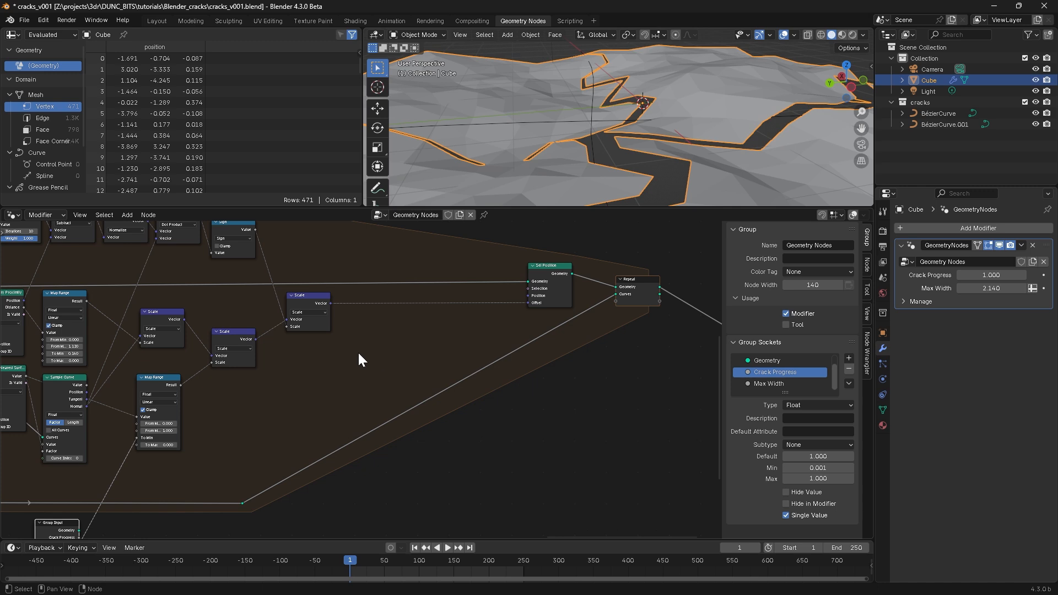
middle_drag(314, 352, 329, 433)
scroll(329, 430, up, 1)
click(325, 377)
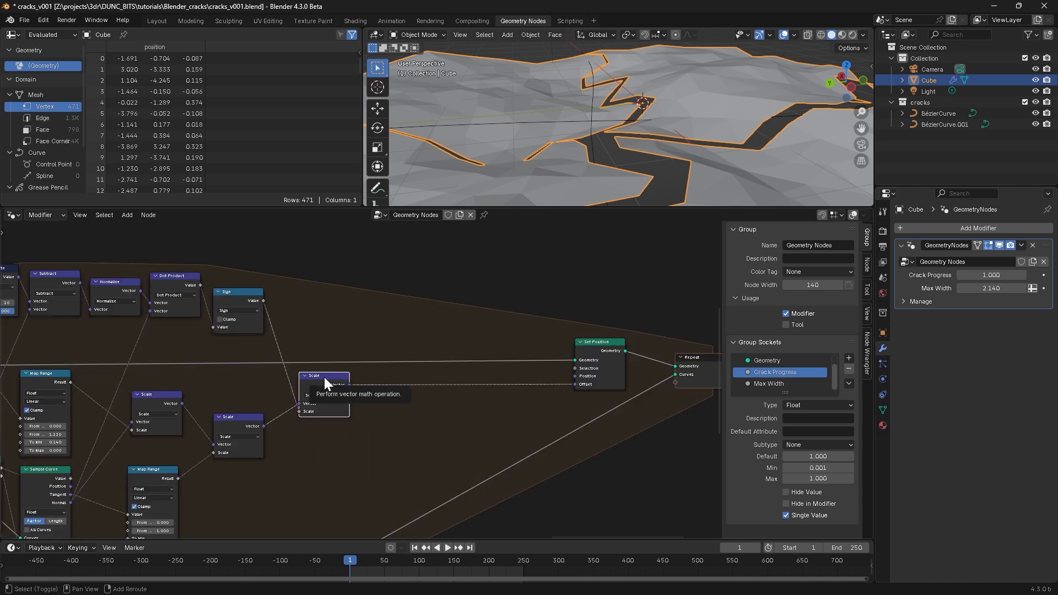
key(shift+d)
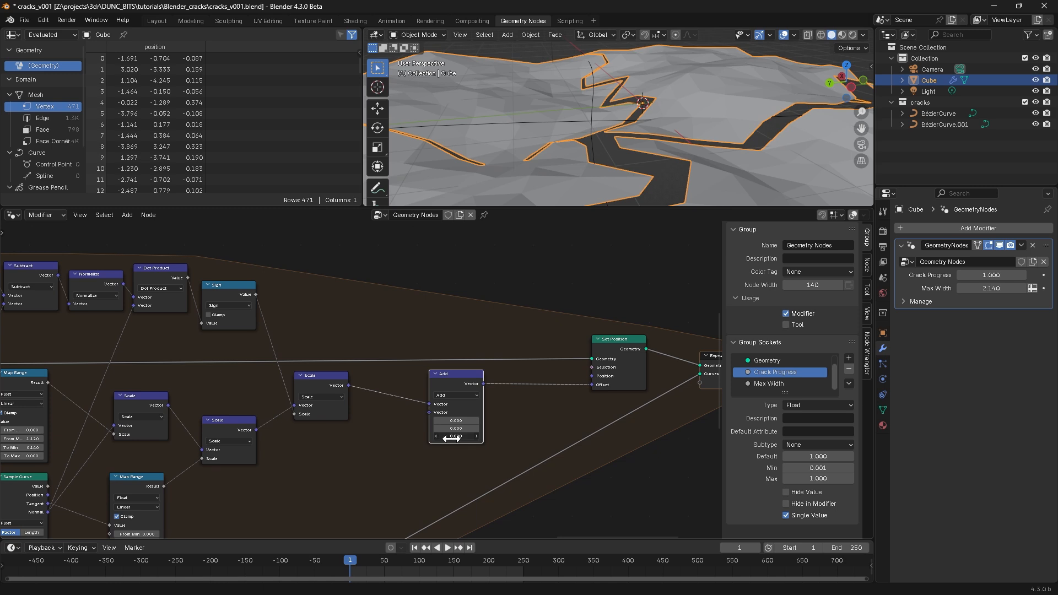
drag(451, 439, 455, 439)
key(ctrl+z)
Step: Add a Map Range node fed by Geometry Proximity's Distance, with To Min 1 and To Max 0, beside the existing lower Map Range
scroll(403, 455, down, 1)
middle_drag(401, 470, 558, 446)
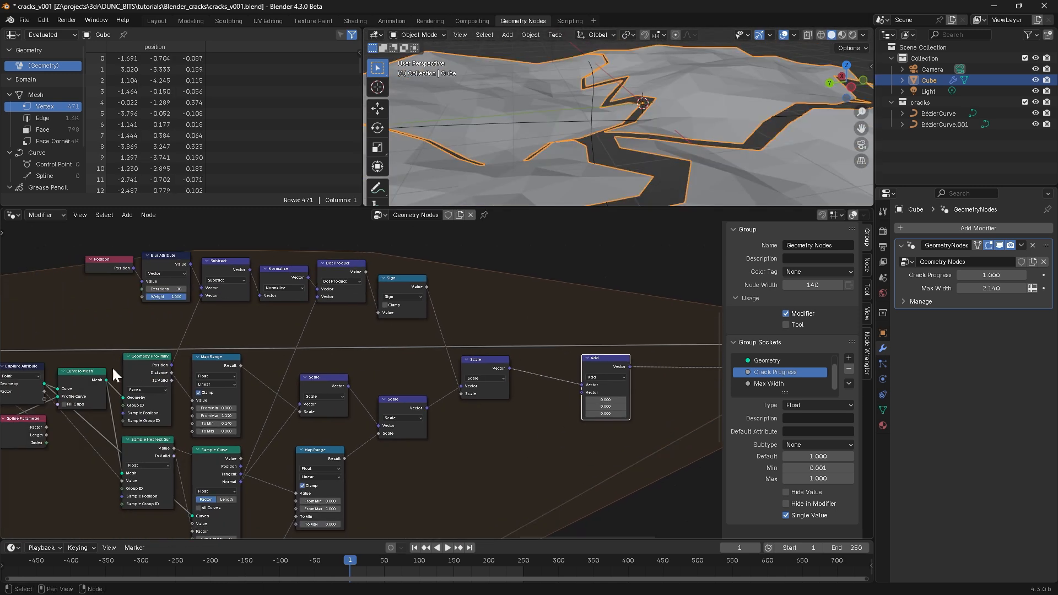
middle_drag(106, 375, 135, 351)
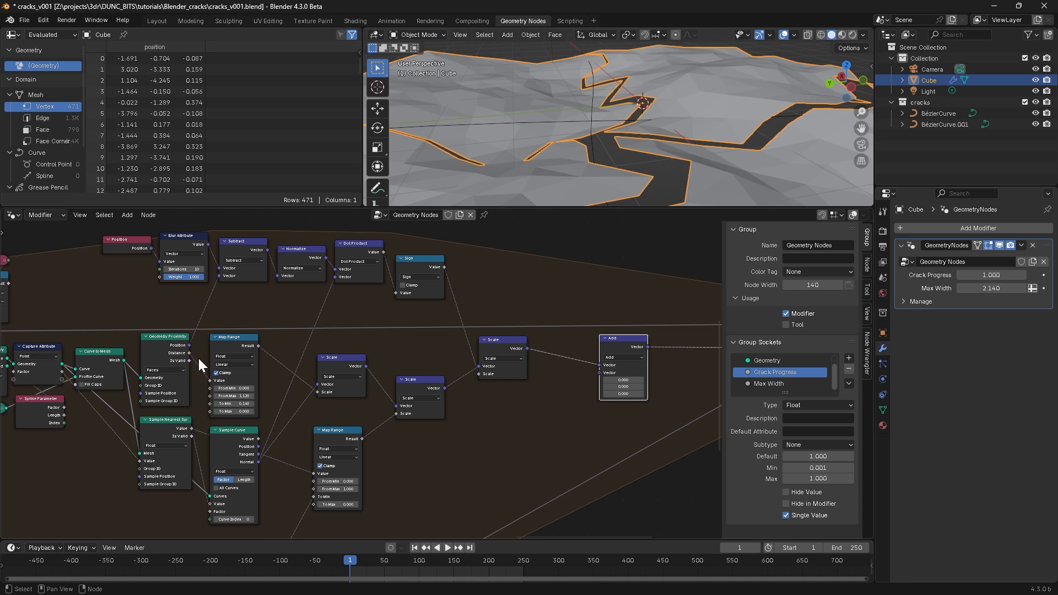
middle_drag(200, 356, 154, 349)
drag(155, 344, 408, 441)
text(map)
key(Return)
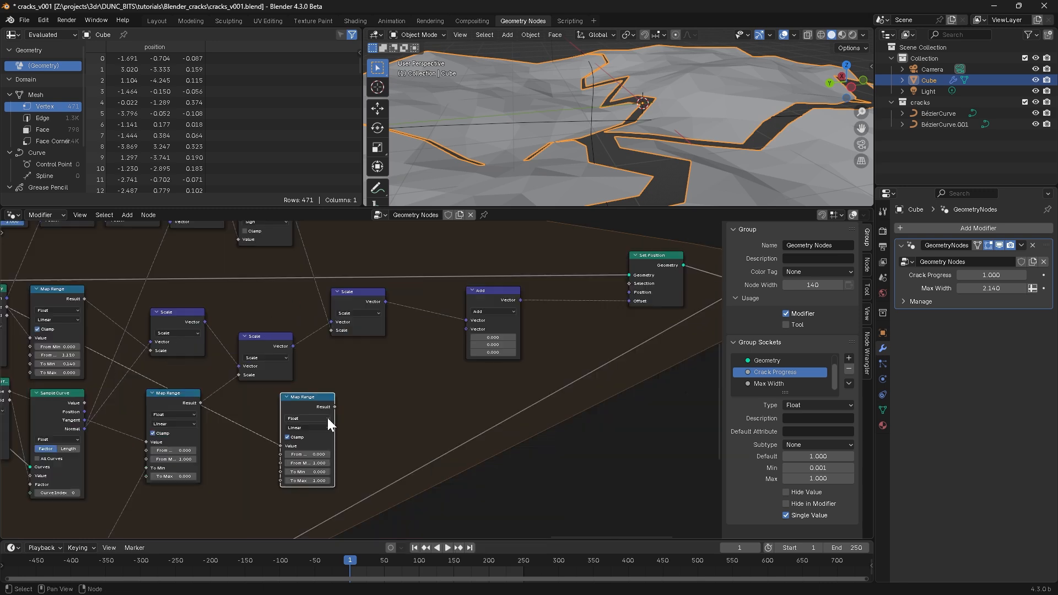
drag(309, 401, 307, 400)
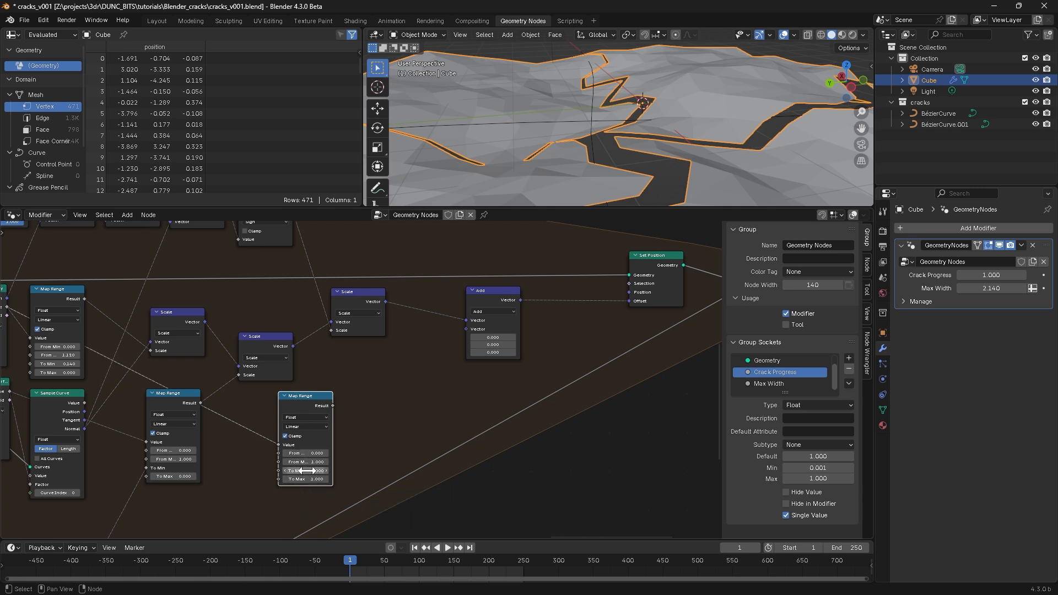
drag(304, 401, 287, 403)
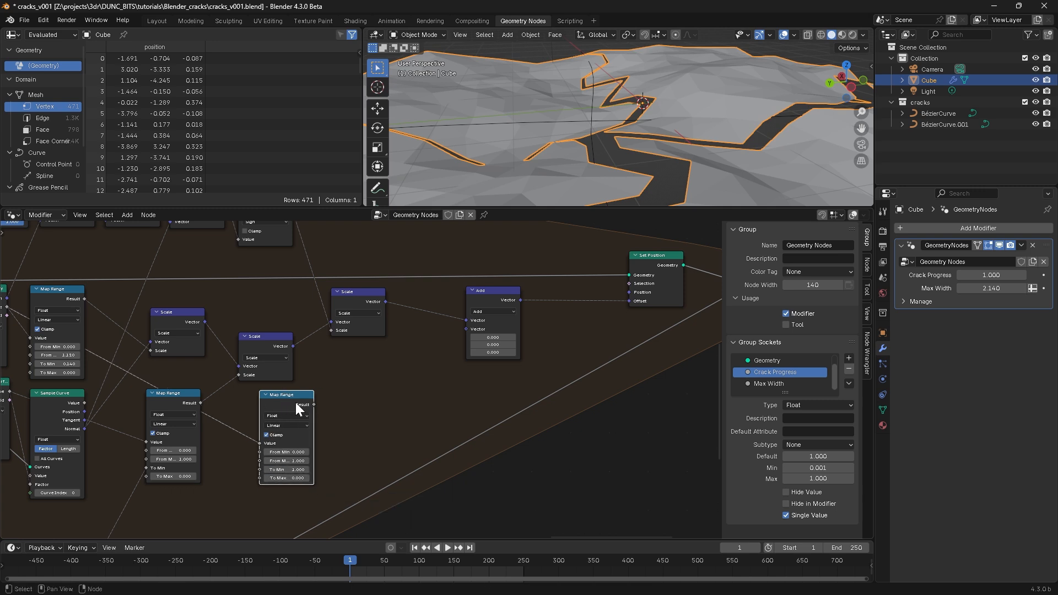
Step: Add a Float Curve node after the new Map Range and bend its curve down through a point near 0.583, 0.293
key(shift+a)
text(floa)
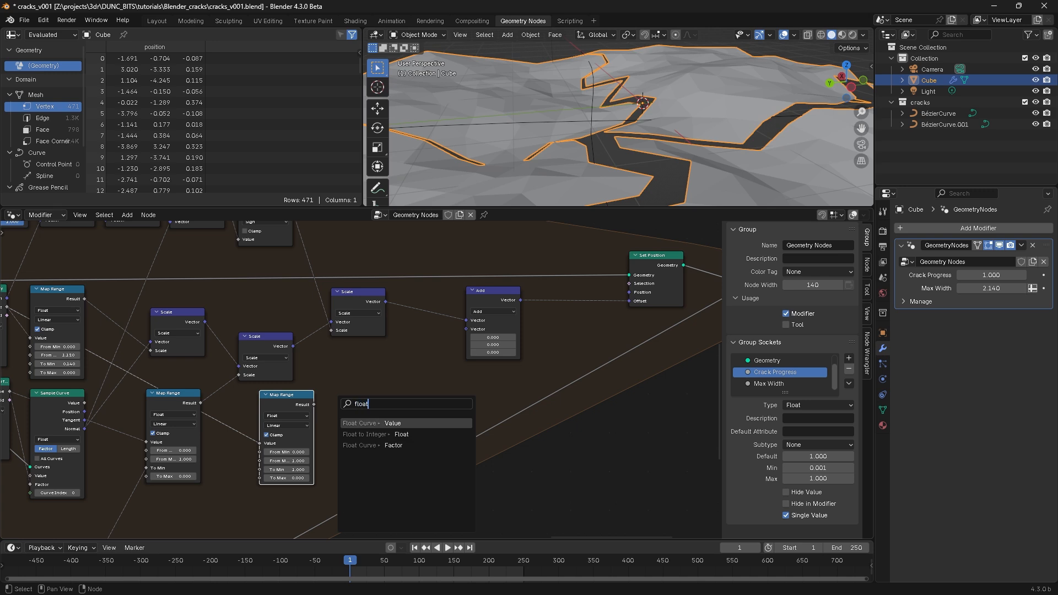
text(t)
key(Return)
click(356, 371)
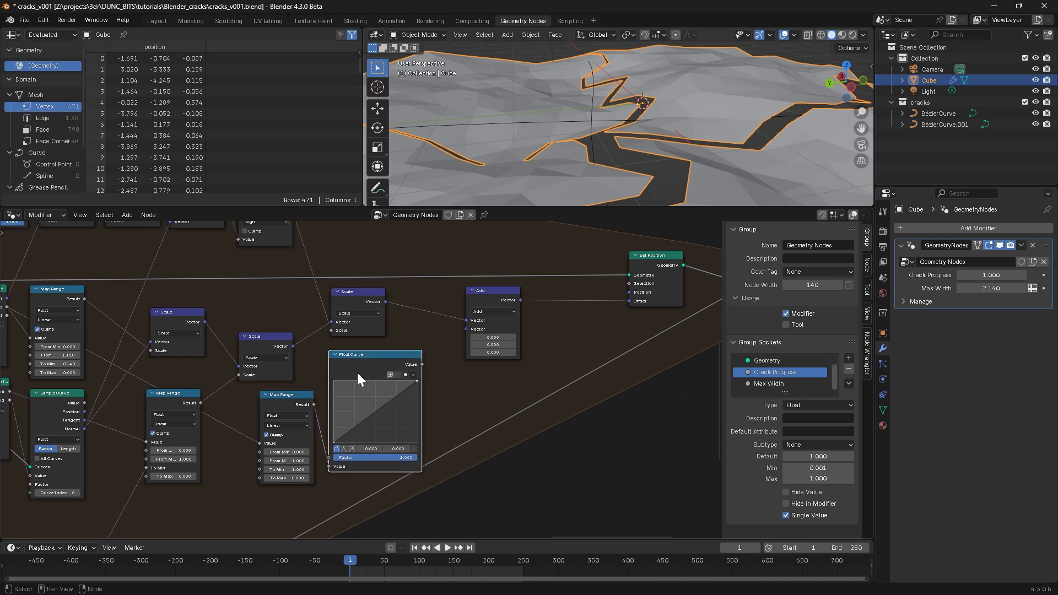
drag(374, 413, 376, 420)
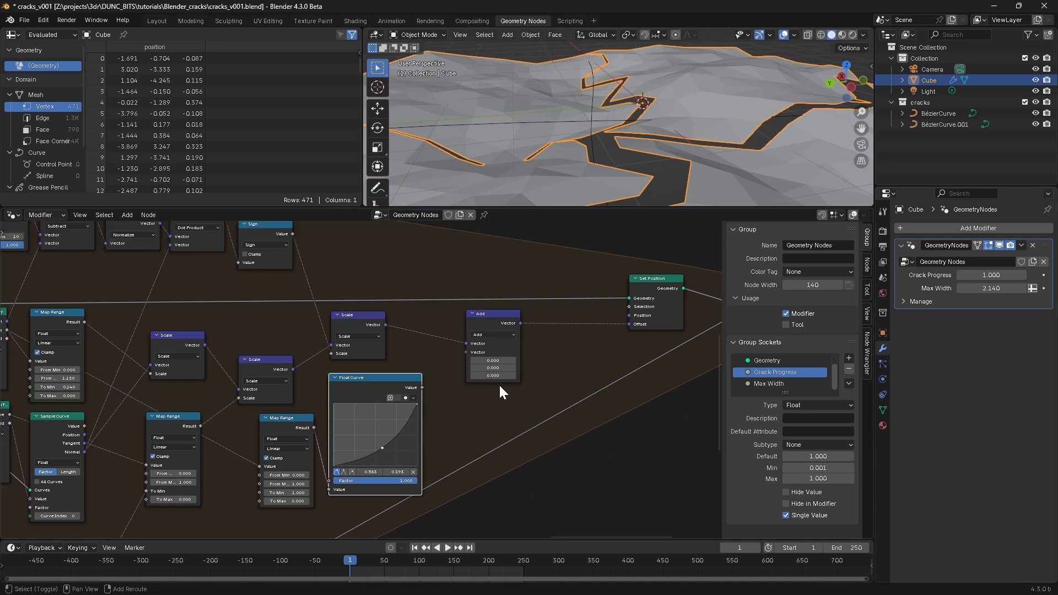
Step: Add a Multiply node fed by the Float Curve's Value, making room for it by moving the Add node toward Set Position
drag(501, 315, 556, 309)
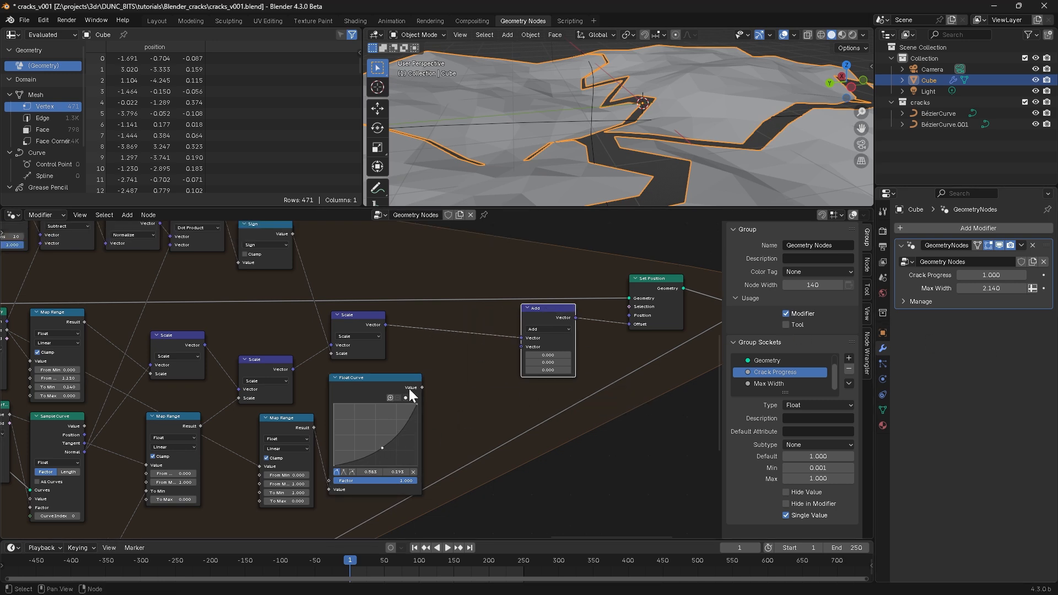
drag(436, 387, 453, 385)
text(mul)
key(Return)
click(477, 391)
drag(380, 315, 412, 315)
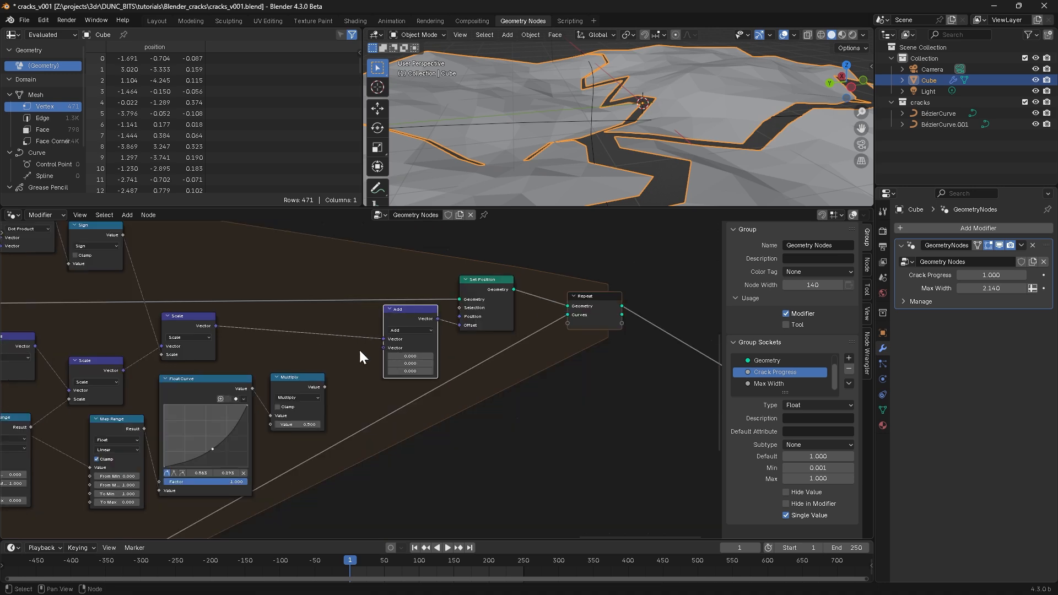
Step: Feed the Multiply result into the Z of a new Combine XYZ node and connect its Vector to the Add node's second input
drag(325, 387, 348, 385)
text(comb)
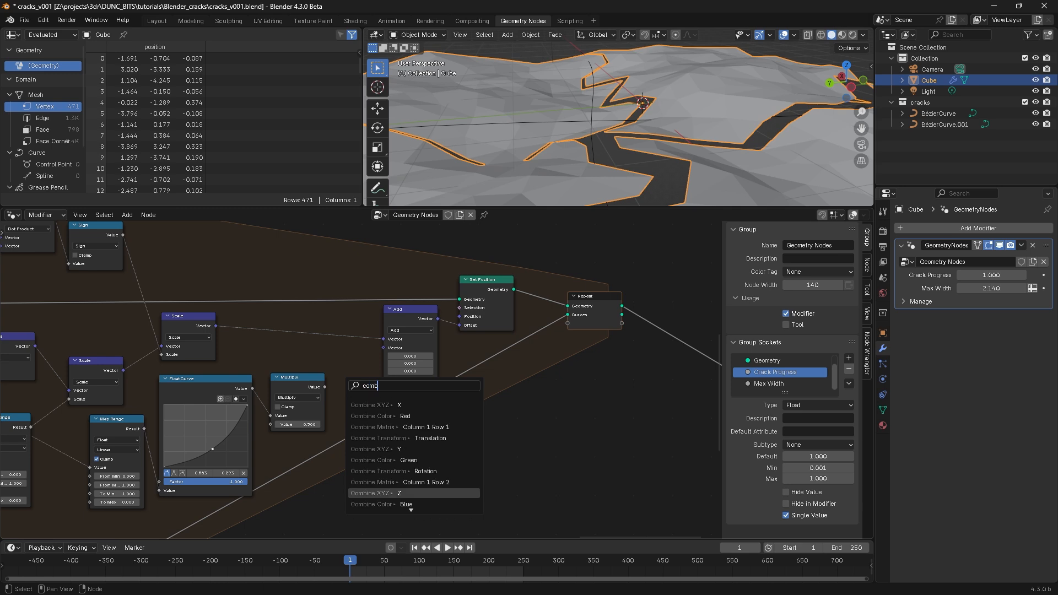
click(386, 493)
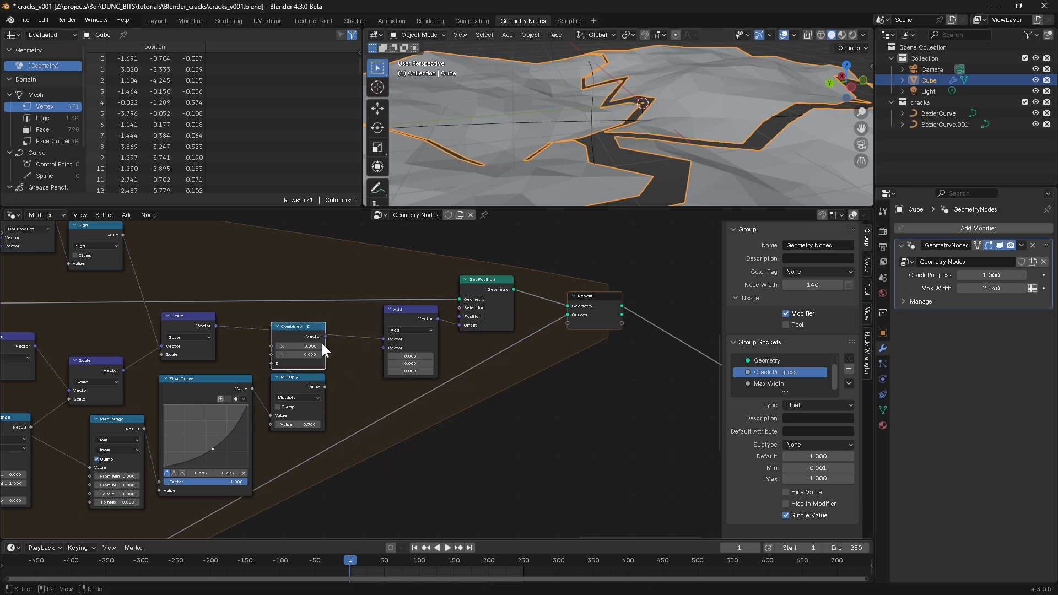
drag(381, 348, 381, 348)
Step: Try different factors in the Multiply node while viewing the terrain from low angles, ending at 0.280
middle_drag(579, 104, 618, 170)
scroll(259, 439, up, 2)
drag(440, 450, 402, 447)
middle_drag(677, 98, 616, 127)
drag(433, 450, 501, 437)
mouse_move(612, 105)
middle_down()
mouse_move(595, 71)
mouse_move(620, 106)
mouse_move(632, 105)
middle_up()
Step: Move the Map Range before the Float Curve slightly away from it and set its From Max to 0.960
middle_drag(195, 458, 328, 404)
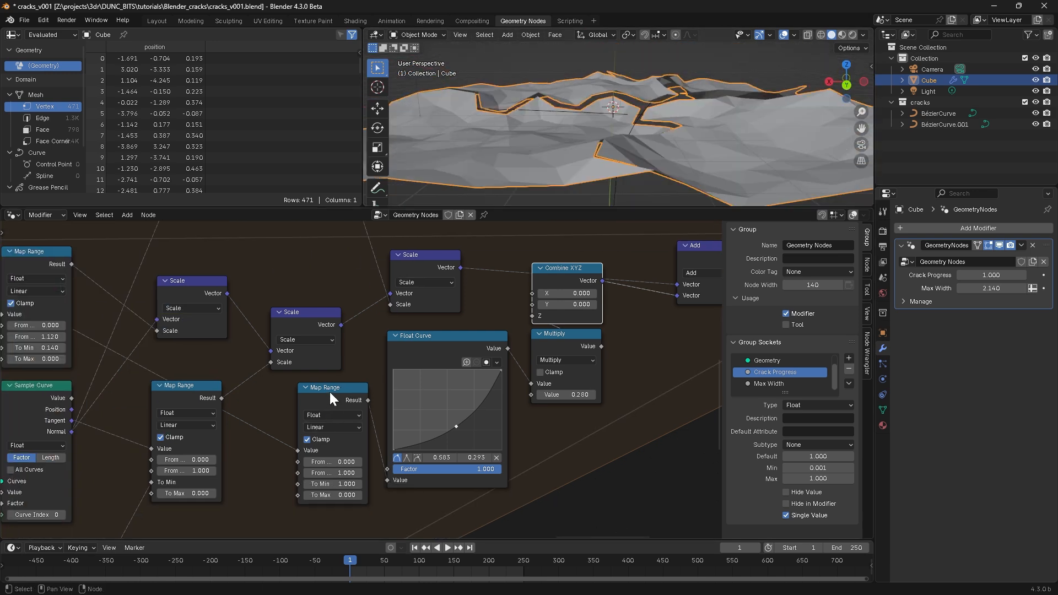
drag(330, 392, 310, 391)
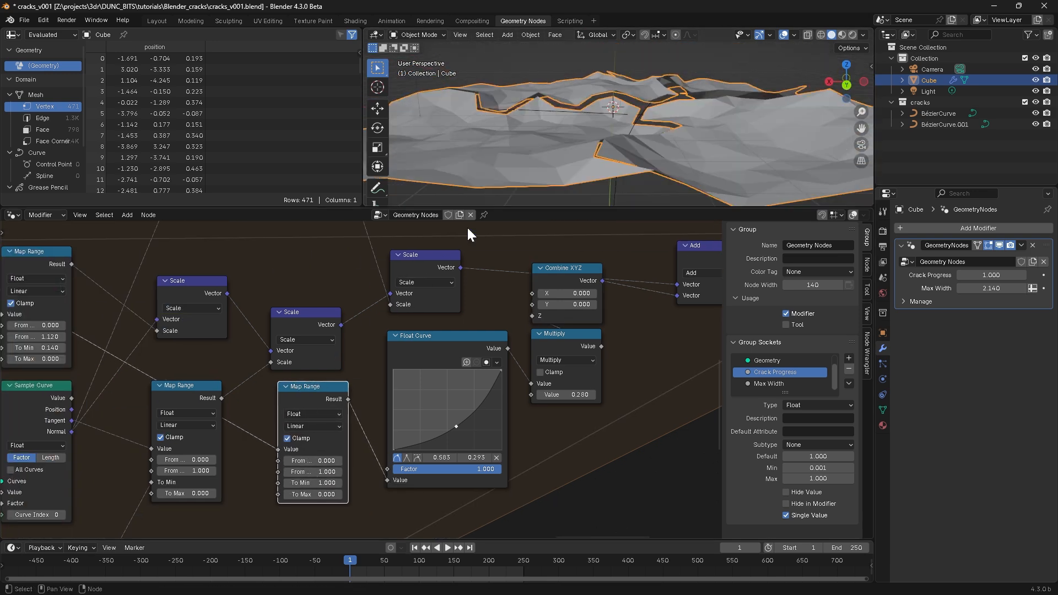
middle_drag(590, 191, 590, 200)
middle_drag(610, 111, 562, 143)
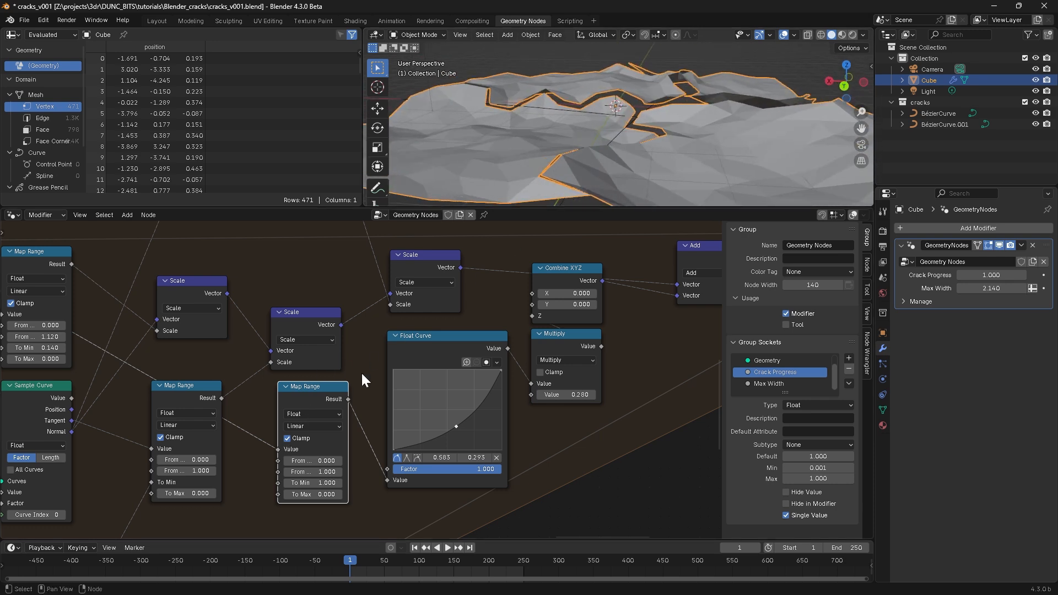
mouse_move(313, 472)
mouse_down()
mouse_move(330, 468)
mouse_move(300, 463)
mouse_move(316, 465)
mouse_up()
middle_drag(524, 154, 703, 130)
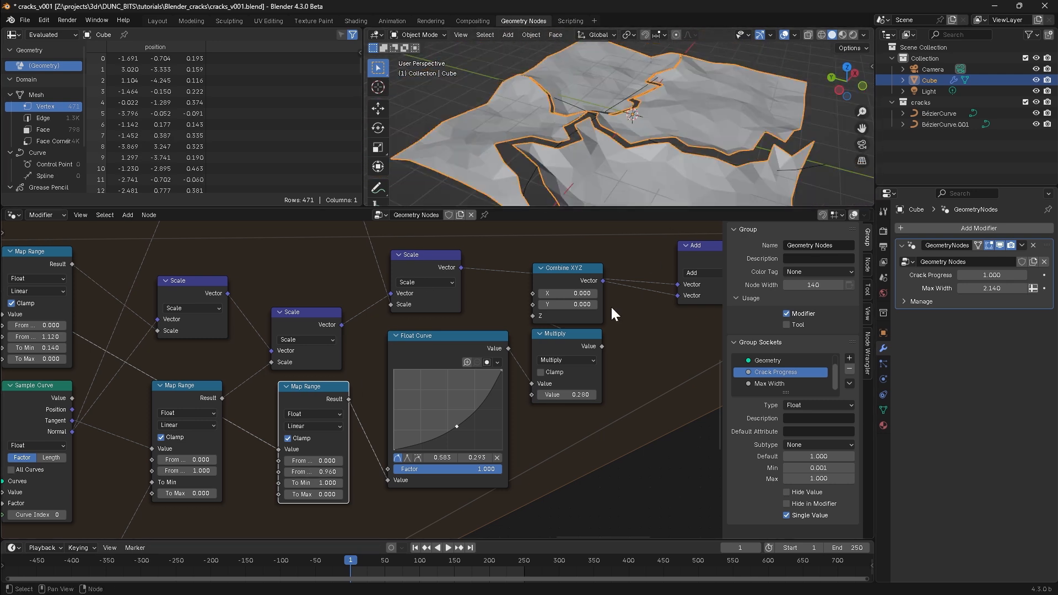
Step: Add a Solidify modifier to the terrain with a thickness of 0.43 m
ctrl+middle_drag(636, 392, 639, 425)
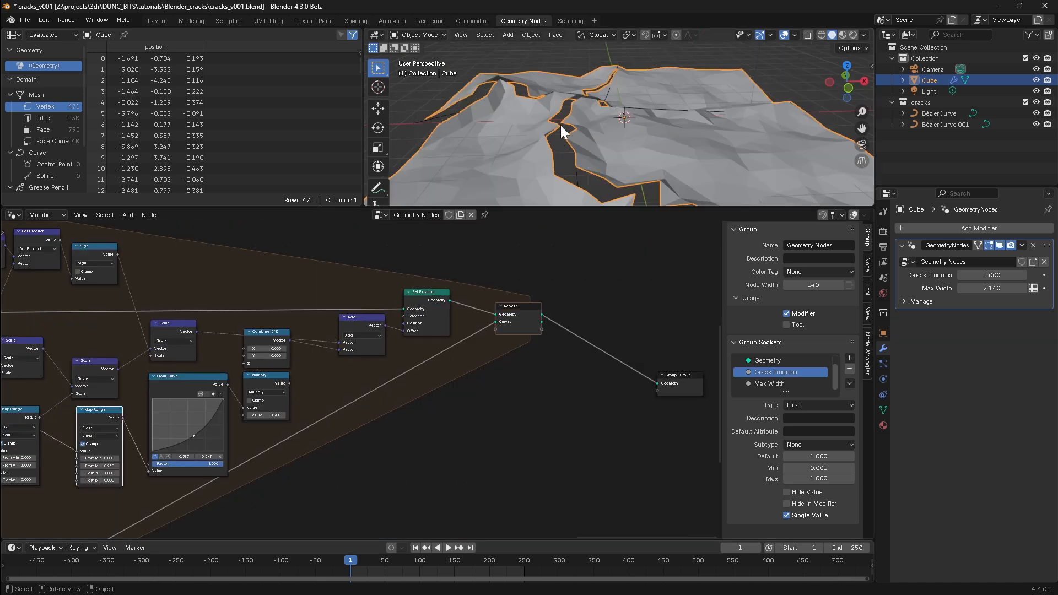
middle_drag(561, 127, 583, 142)
ctrl+middle_drag(649, 175, 647, 153)
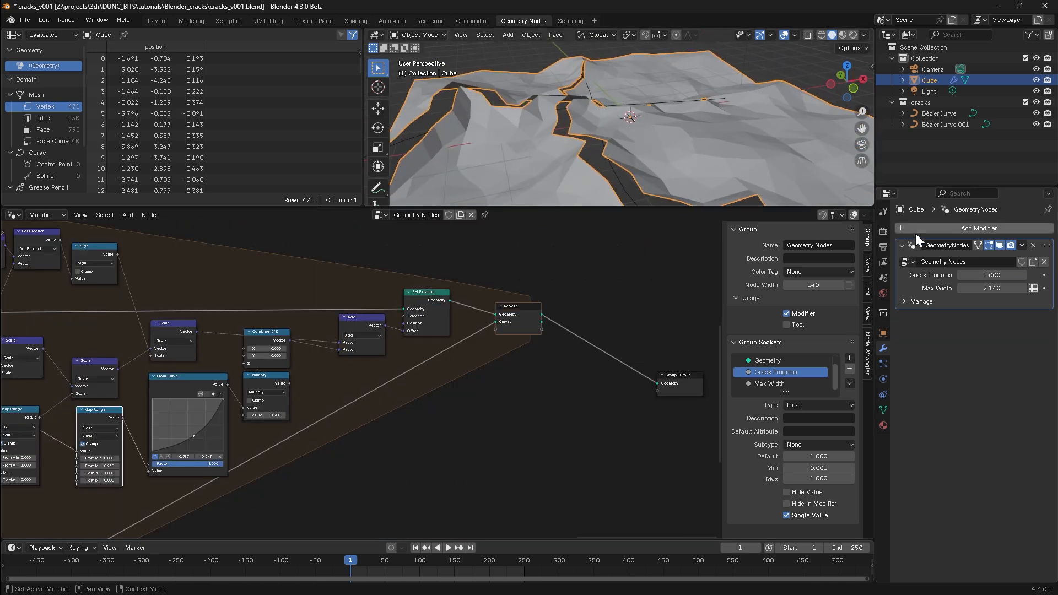
click(937, 224)
text(sol)
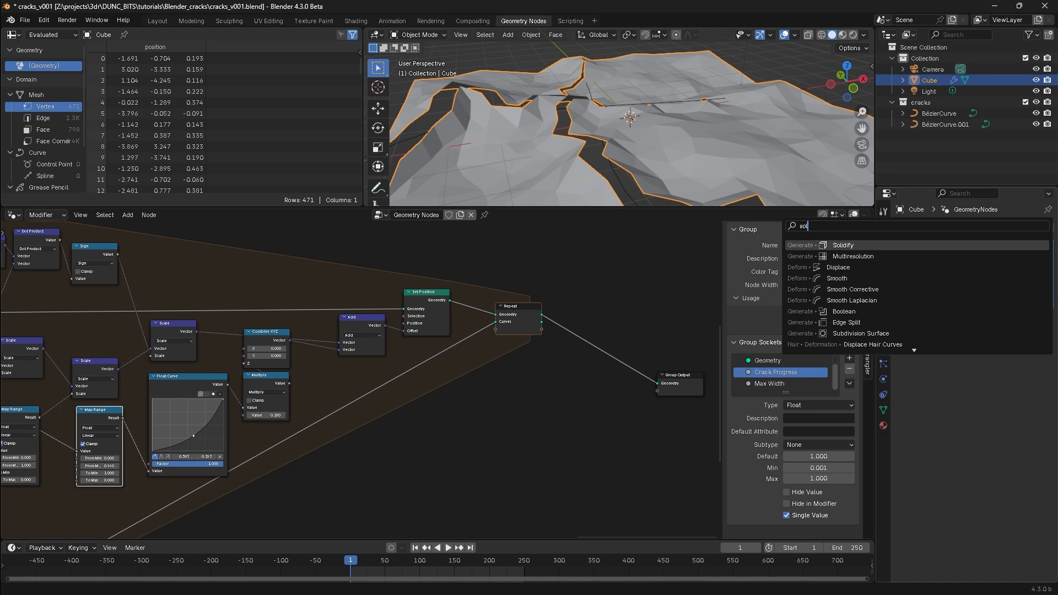
key(Return)
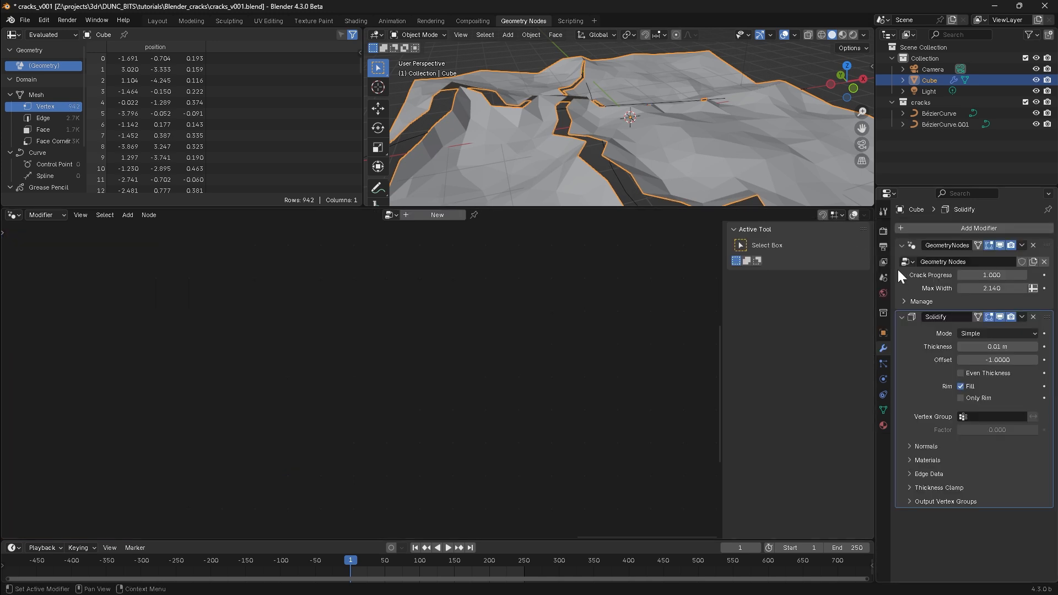
drag(994, 347, 1024, 350)
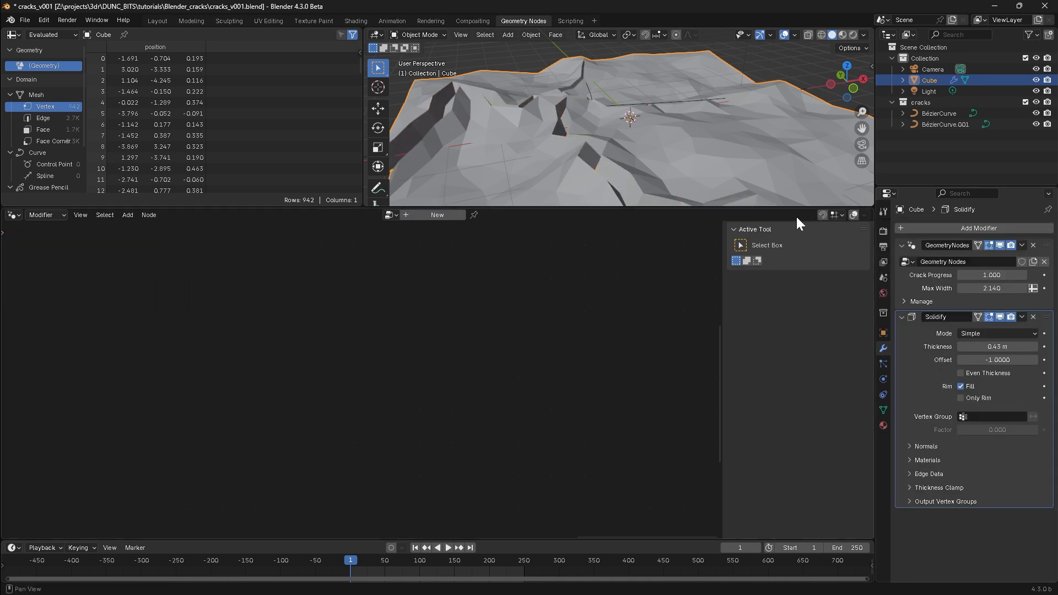
Step: Apply Shade Auto Smooth to the terrain with a 60° angle and Ignore Sharpness enabled
right_click(659, 140)
click(640, 153)
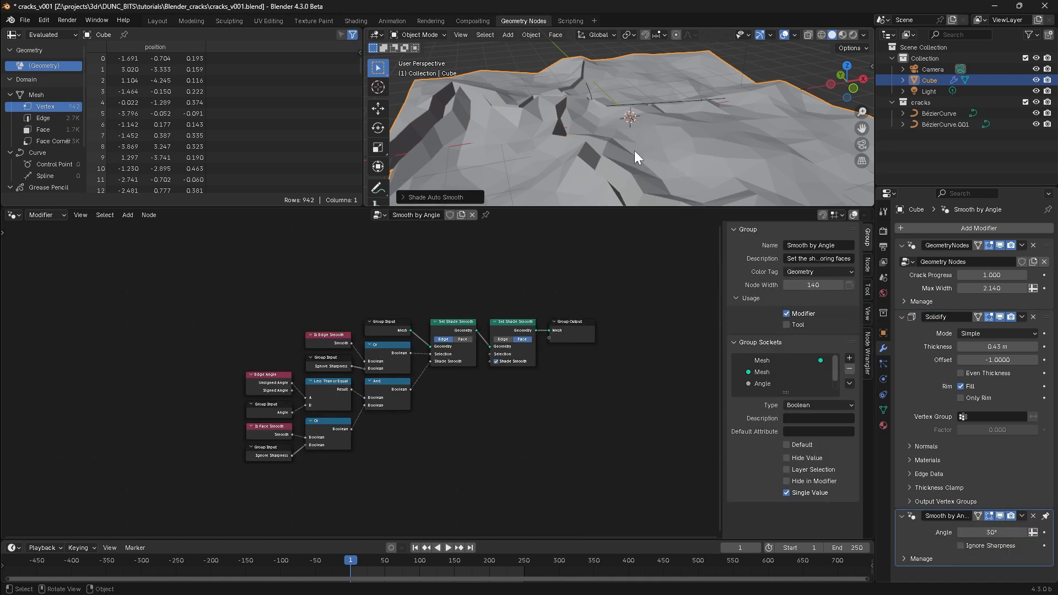
drag(967, 528, 987, 529)
click(961, 545)
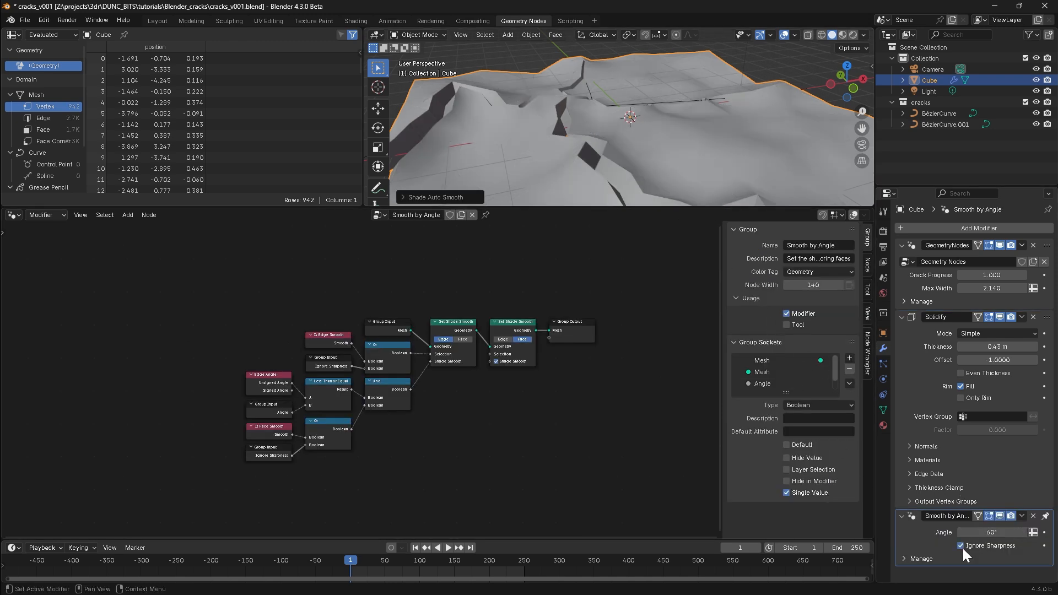
middle_drag(650, 176, 455, 101)
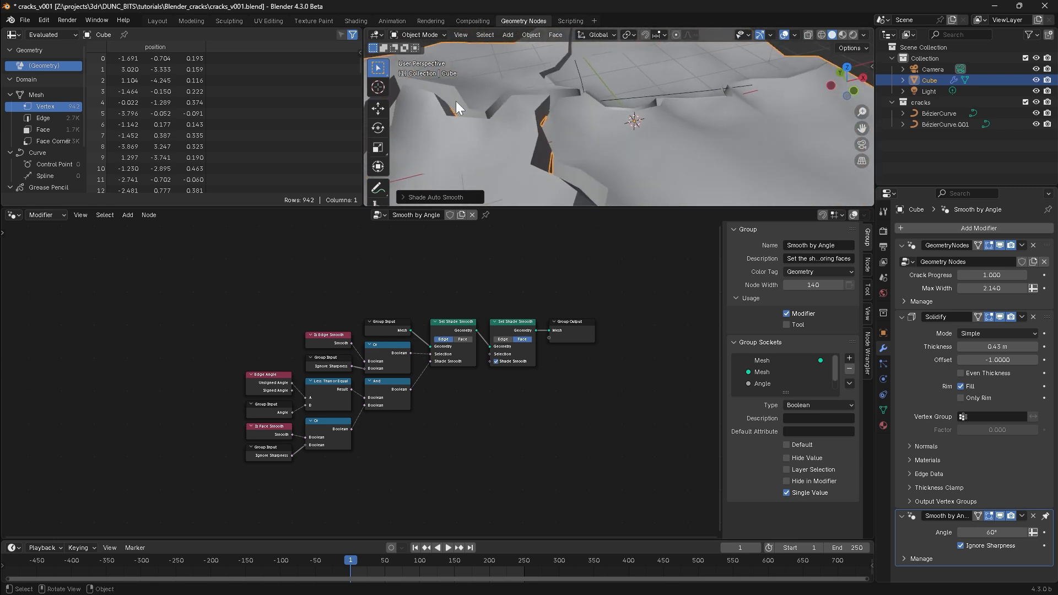
Step: Switch to the Layout workspace and show the cracked terrain in Material Preview shading without overlays
click(144, 19)
middle_drag(269, 140, 487, 227)
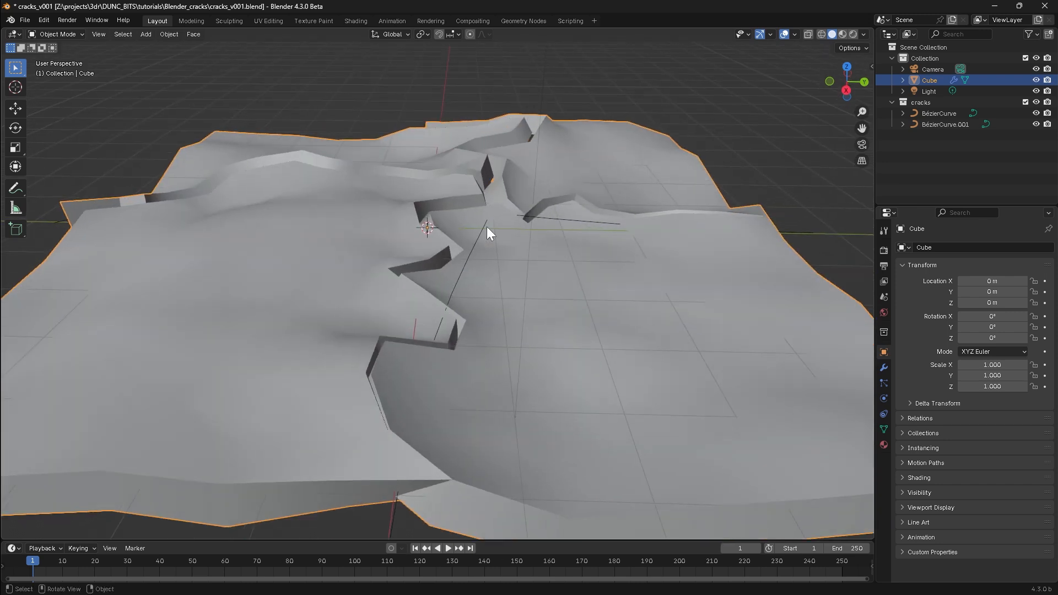
click(843, 34)
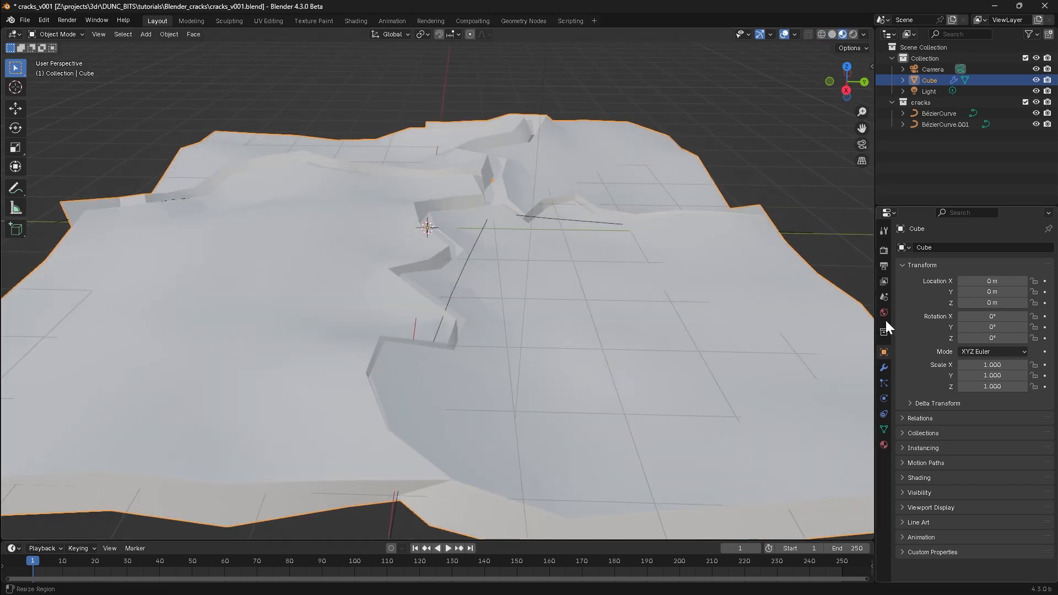
click(884, 251)
click(911, 411)
mouse_move(465, 303)
middle_down()
mouse_move(543, 323)
mouse_move(449, 309)
mouse_move(495, 316)
middle_up()
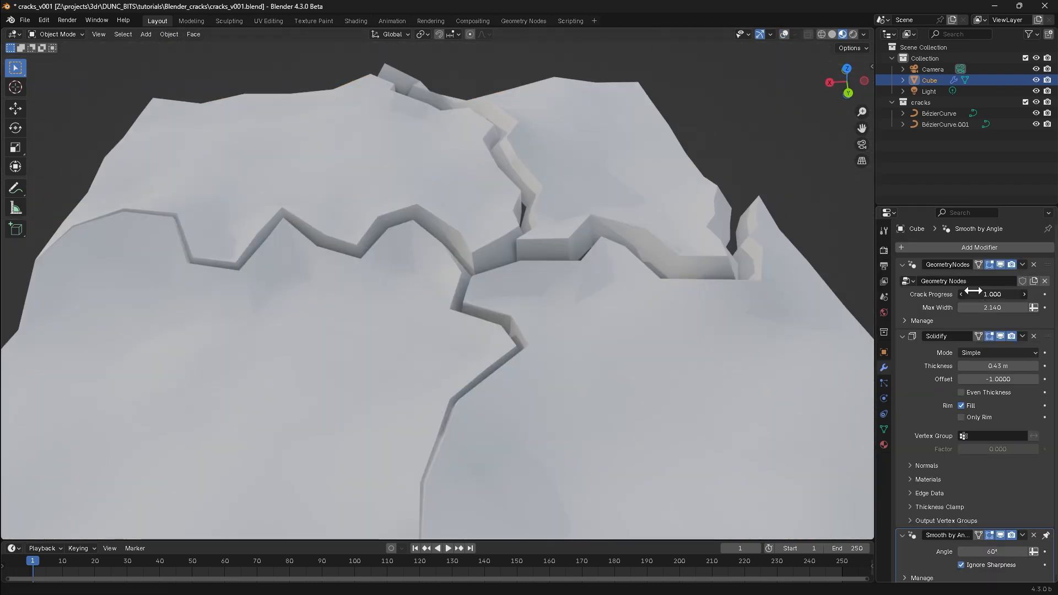
Step: Try different Crack Progress values, ending at 0.800, set Max Width to 1.880, and turn the viewport overlays back on
mouse_move(973, 291)
mouse_down()
mouse_move(936, 292)
mouse_move(1010, 313)
mouse_move(957, 293)
mouse_move(985, 300)
mouse_up()
ctrl+middle_drag(521, 212, 401, 282)
key(shift+alt+z)
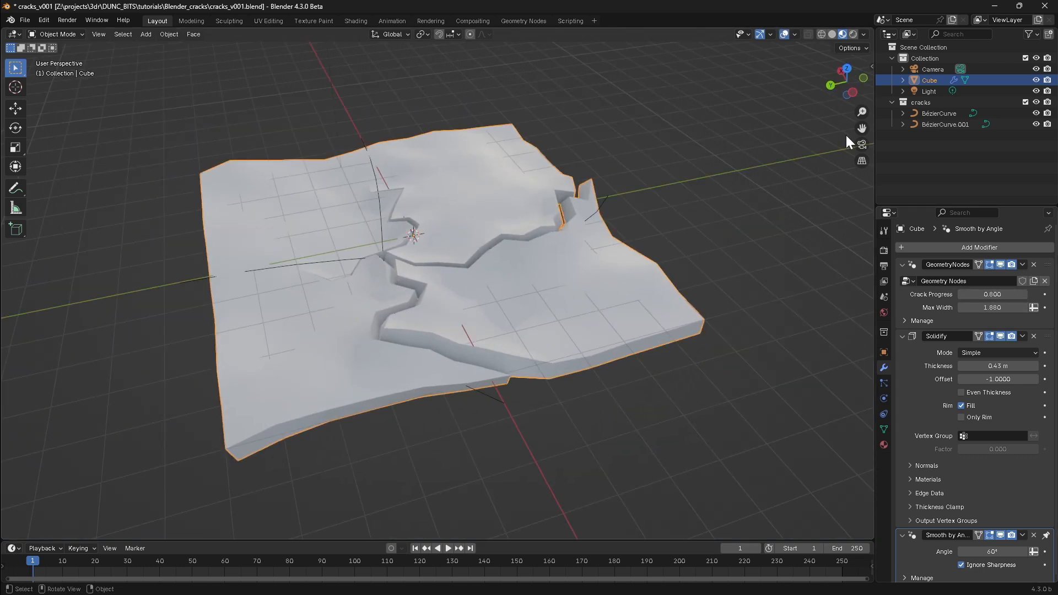
Step: Move the end control point of BézierCurve.001 horizontally with Z locked, and inspect the rerouted crack with Crack Progress at 1.000
click(945, 124)
middle_drag(526, 322, 428, 312)
key(Tab)
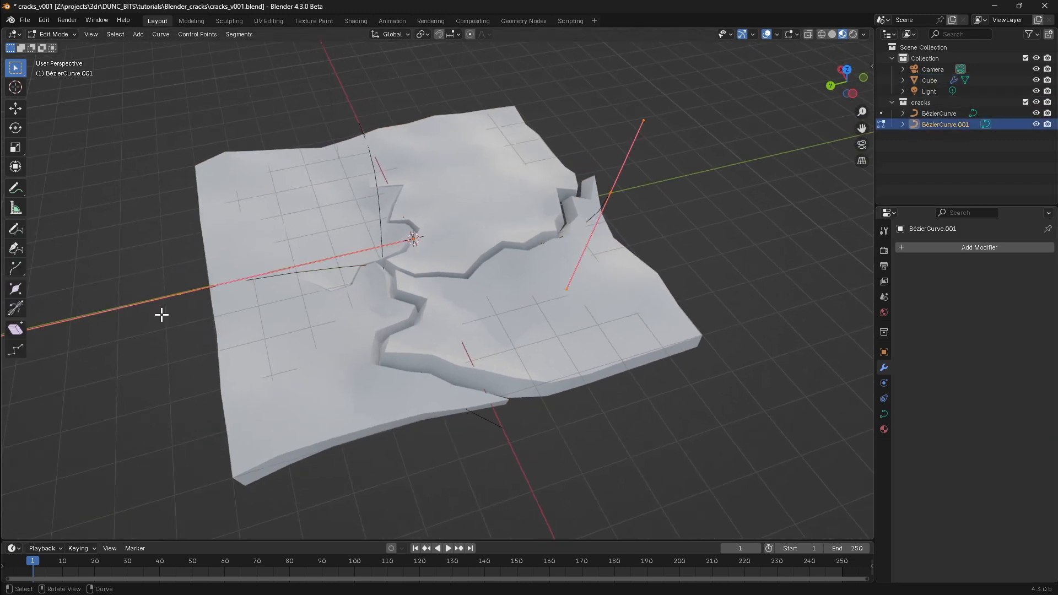
middle_drag(145, 283, 235, 344)
key(g)
key(shift+z)
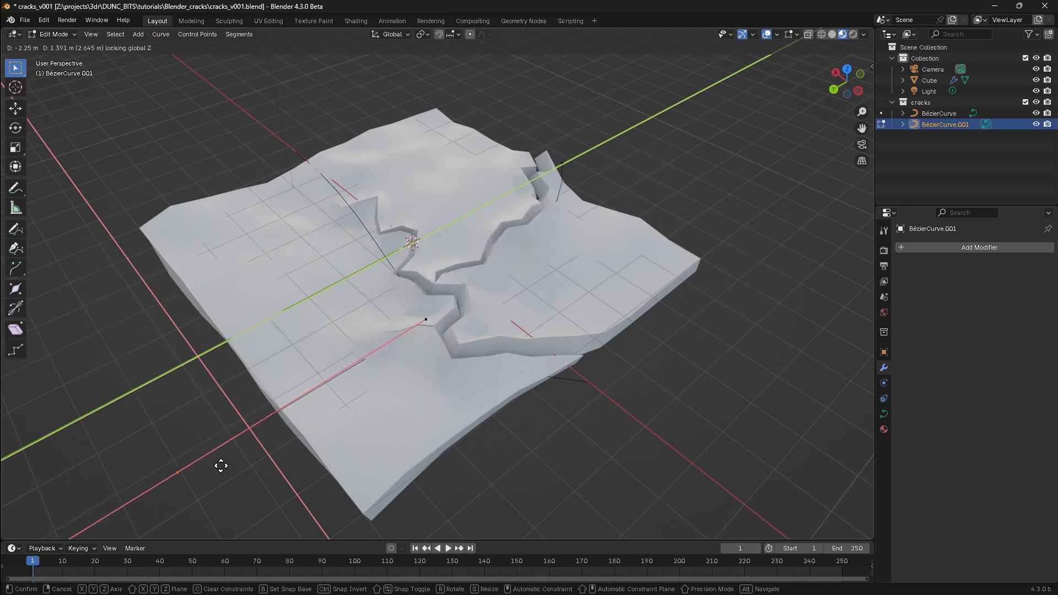
click(83, 314)
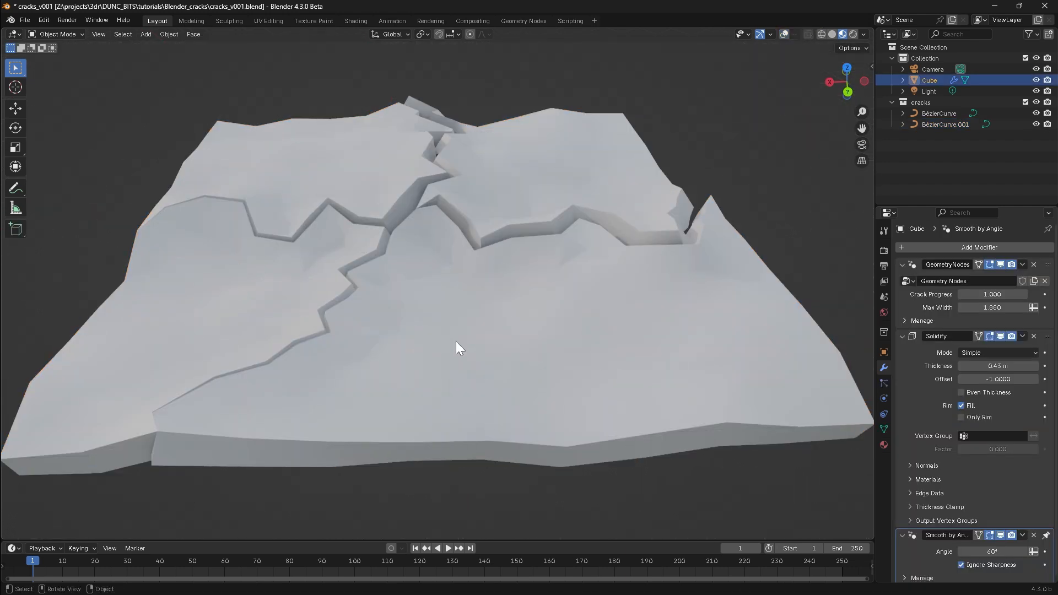
middle_drag(323, 270, 425, 262)
middle_drag(286, 275, 409, 283)
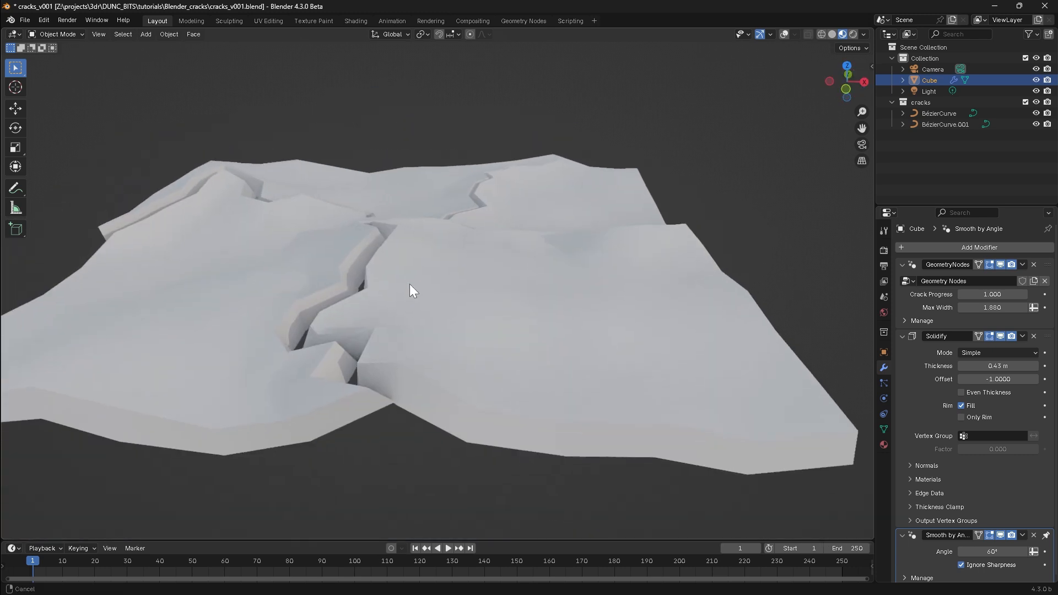